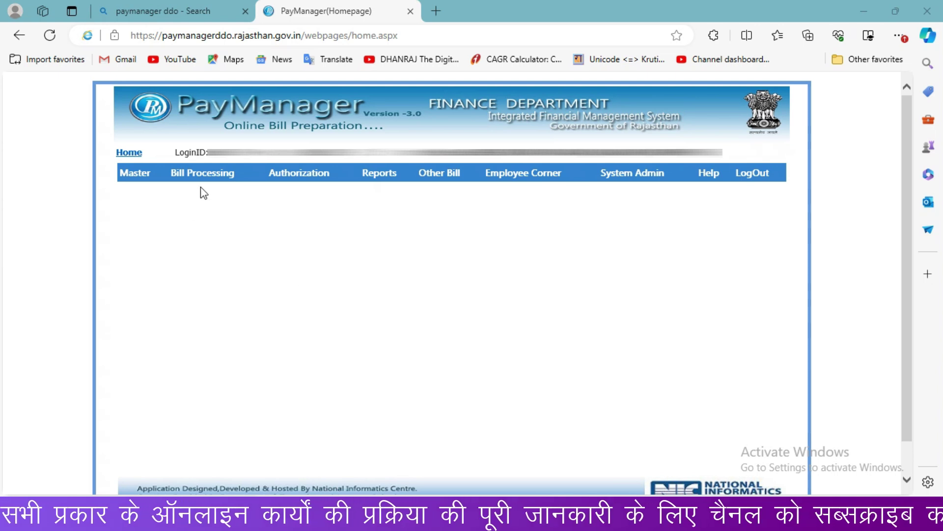
Step: Open Bill Processing > Bill No Allocation and select the Bill Allocation option
mouse_move(206, 178)
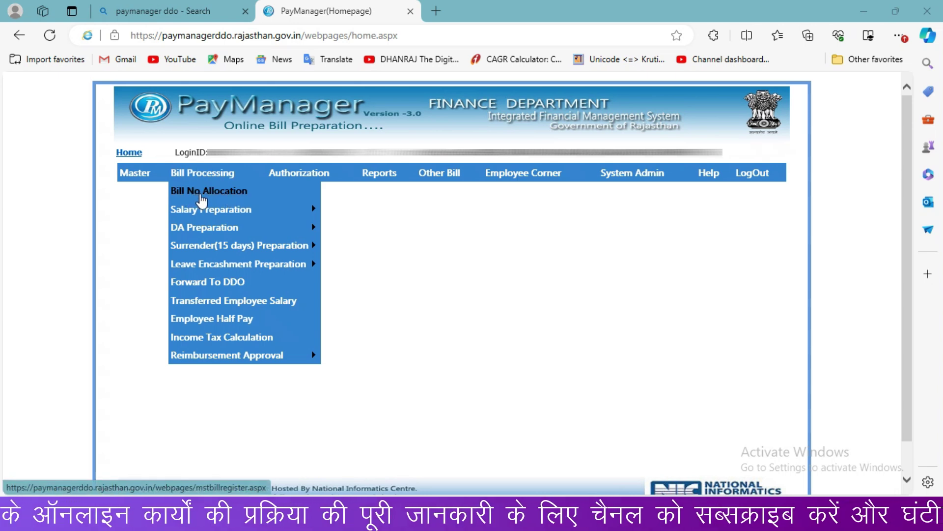
click(202, 196)
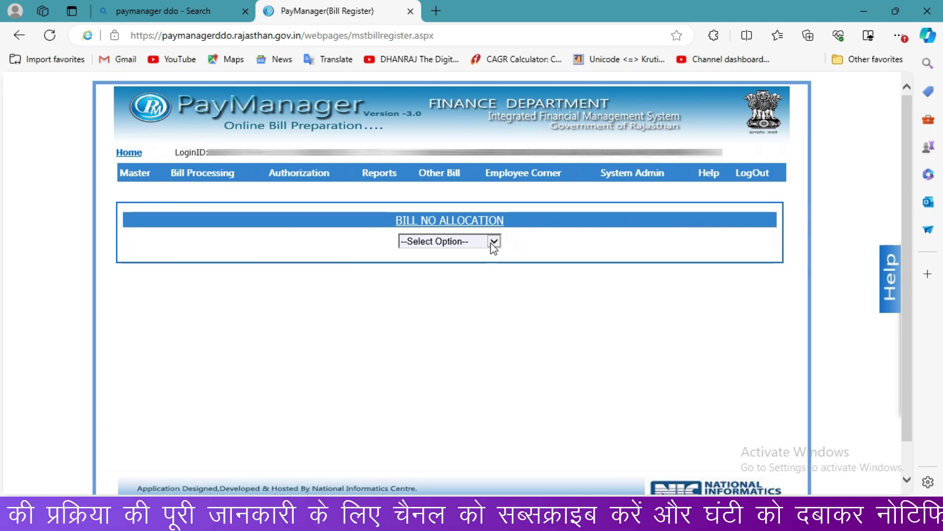
click(494, 242)
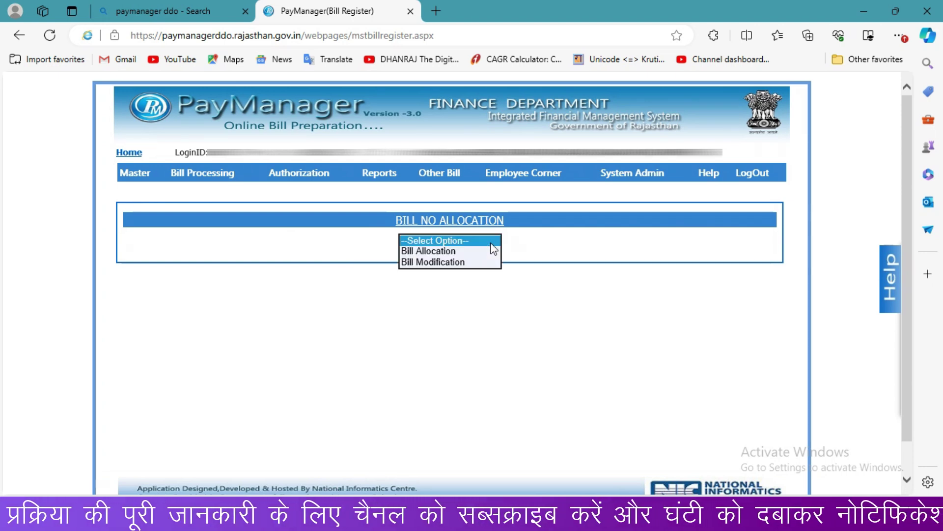
click(451, 252)
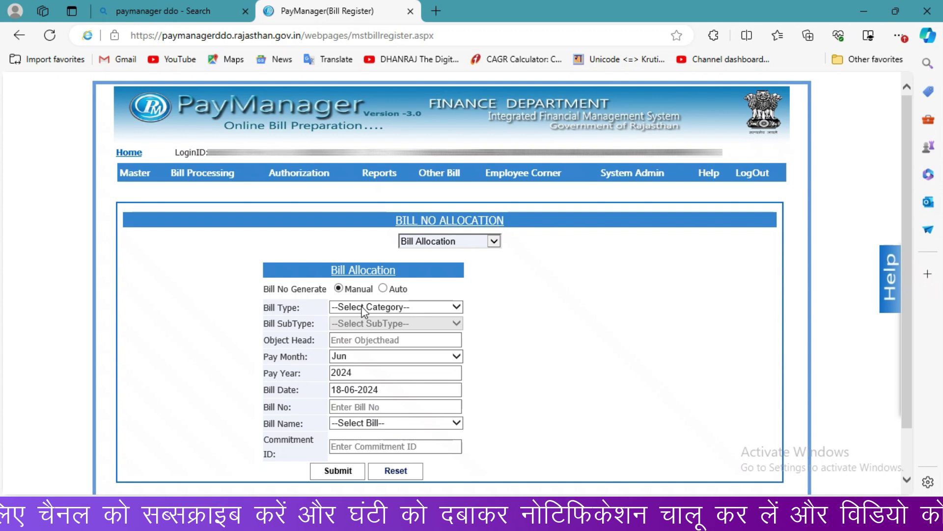
Step: Set Bill Type and Bill SubType to Salary Arrear and enter object head 01
click(362, 308)
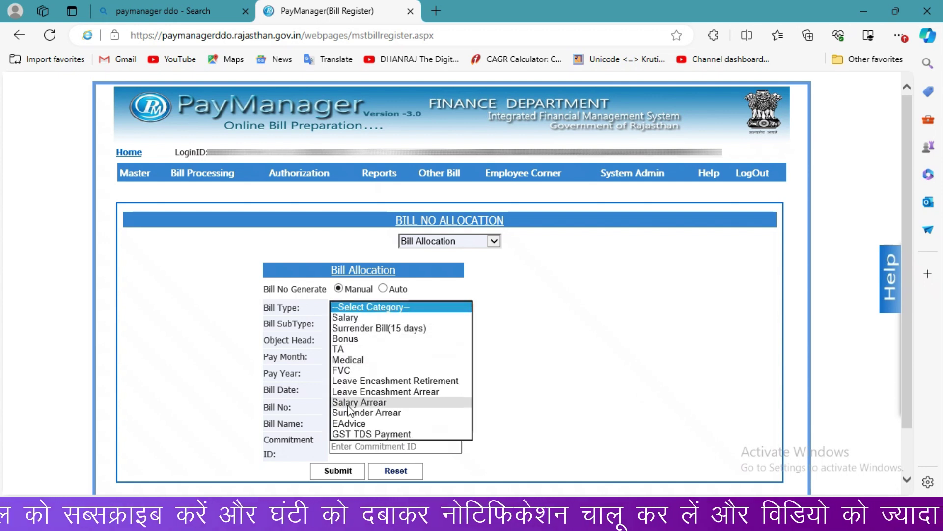
click(400, 402)
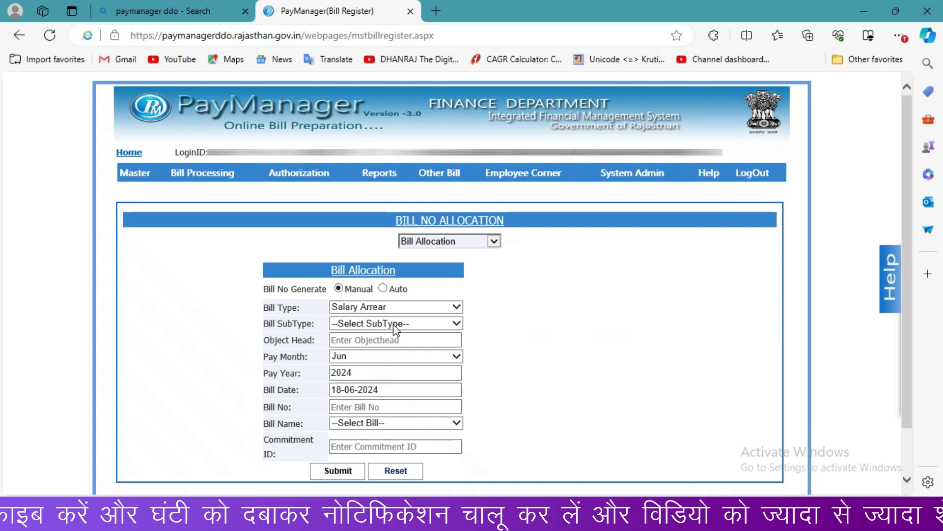
click(393, 324)
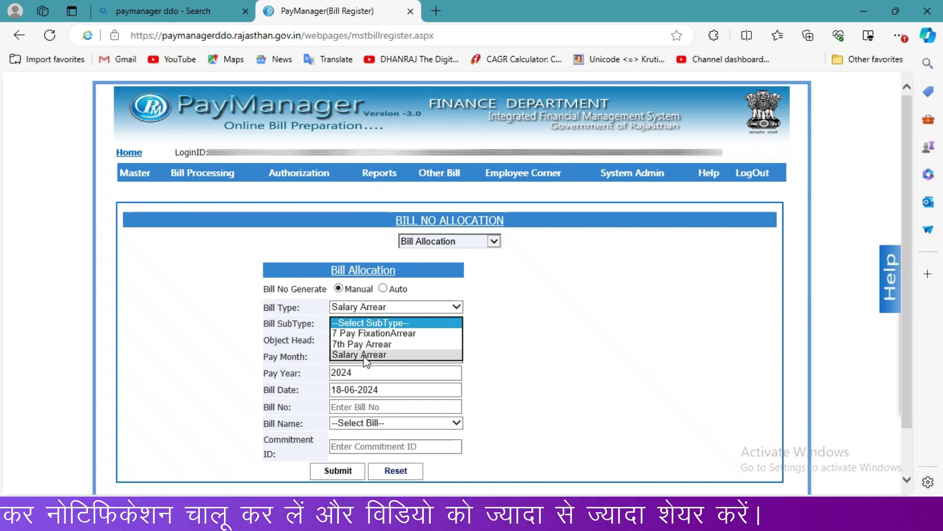
click(366, 355)
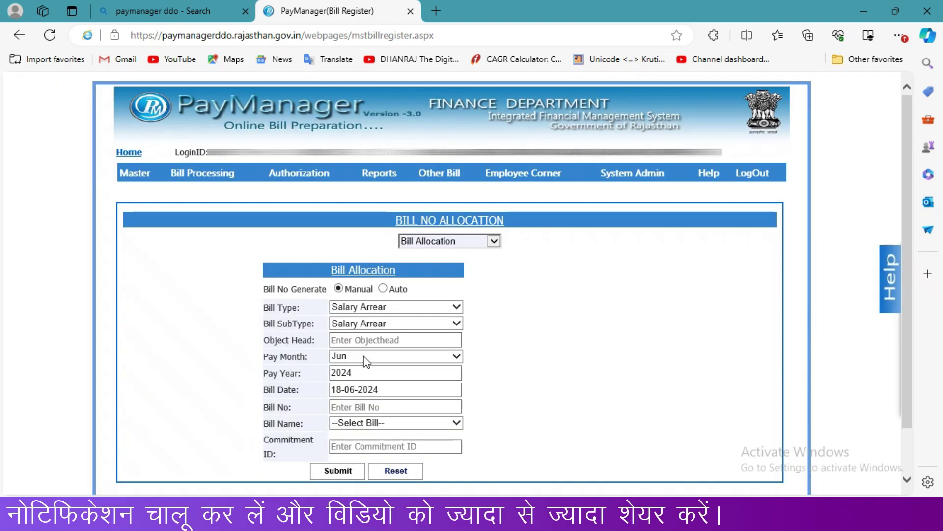
click(361, 341)
text(01)
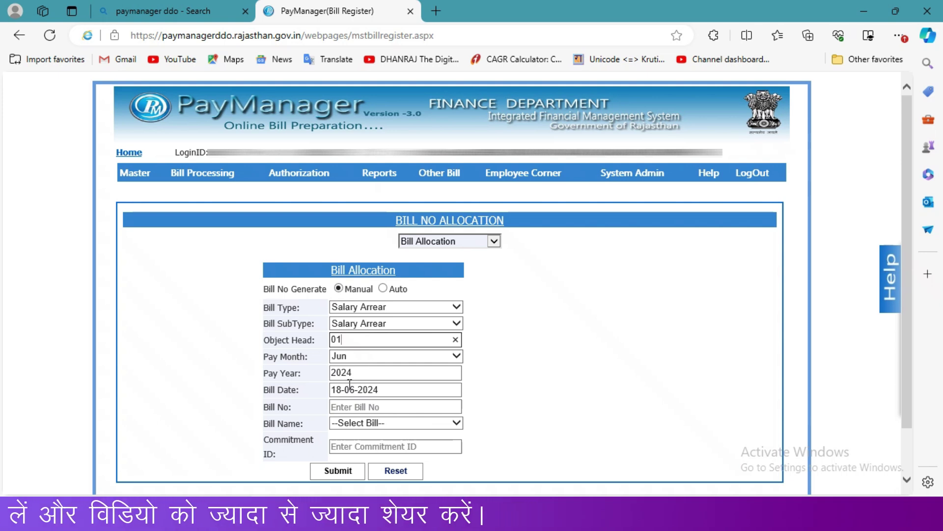
Step: Enter bill date 18/06/2024, bill number 12312 and bill name ELE. STAFF
click(414, 392)
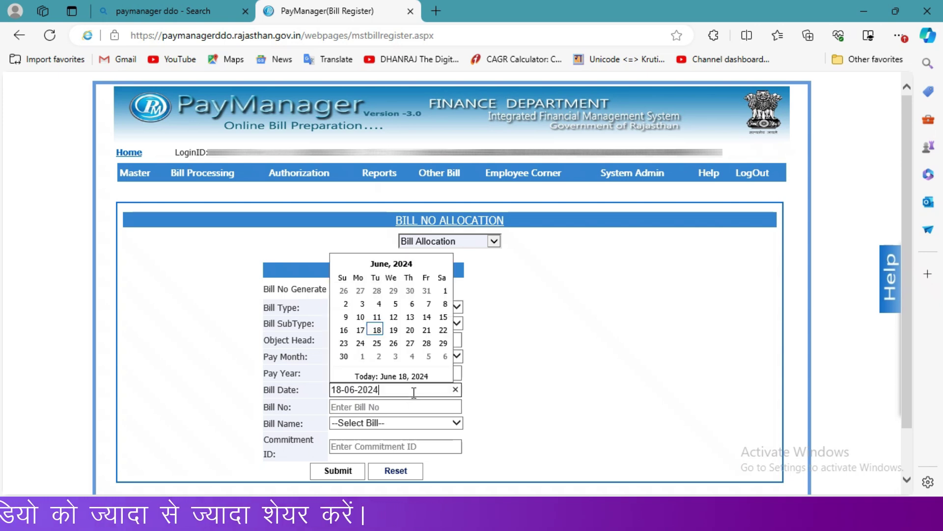
click(377, 331)
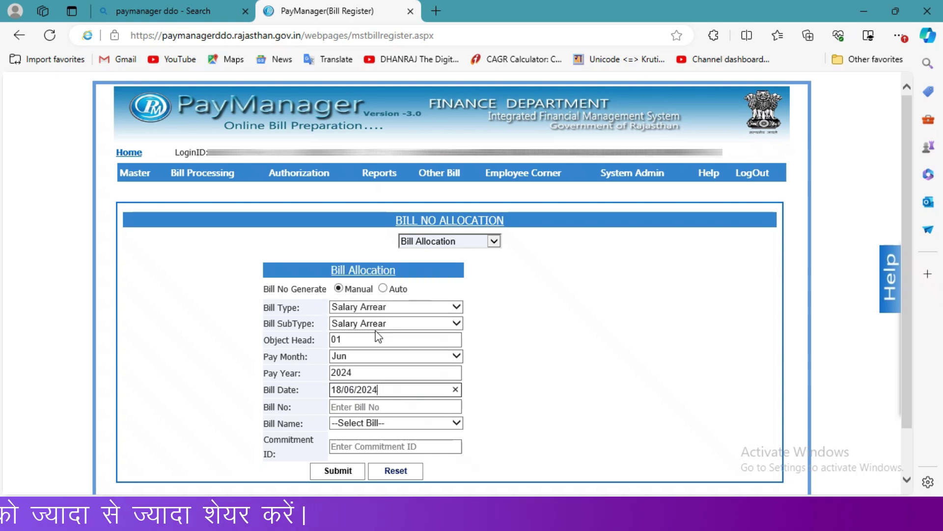
click(384, 407)
text(12312)
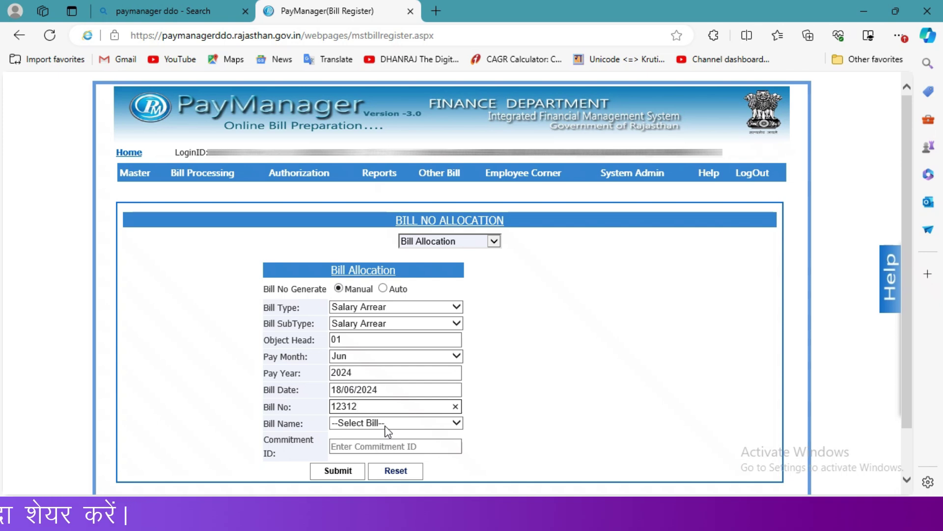
click(387, 424)
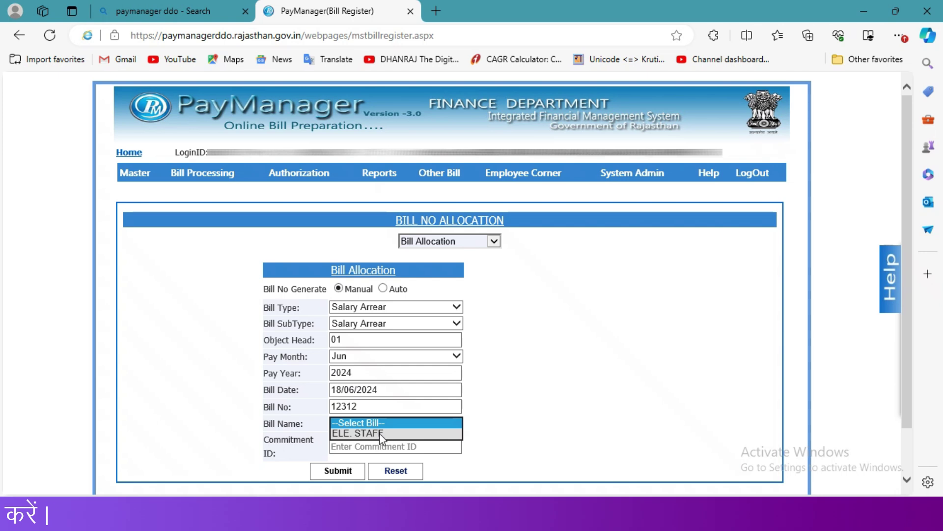
click(382, 434)
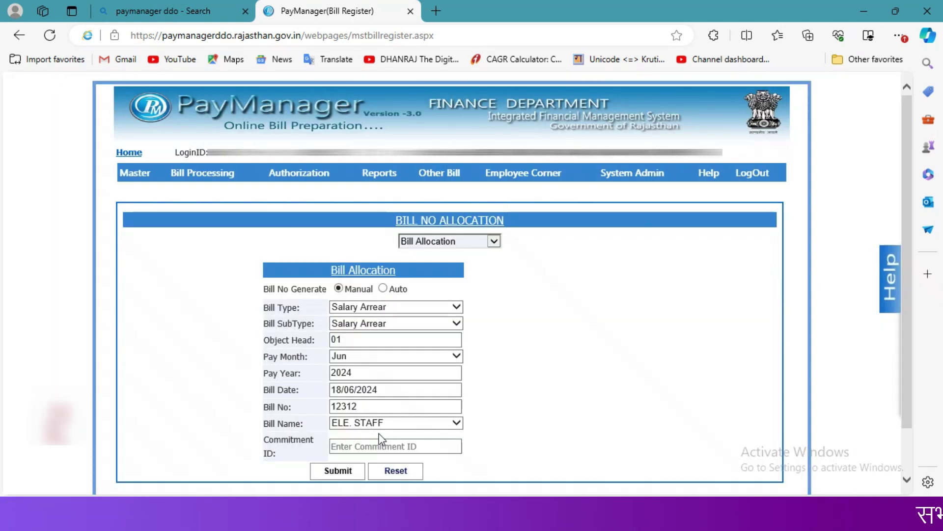
Step: Submit the bill allocation and acknowledge the 'Bill Register Details Added Successfully' message
click(349, 474)
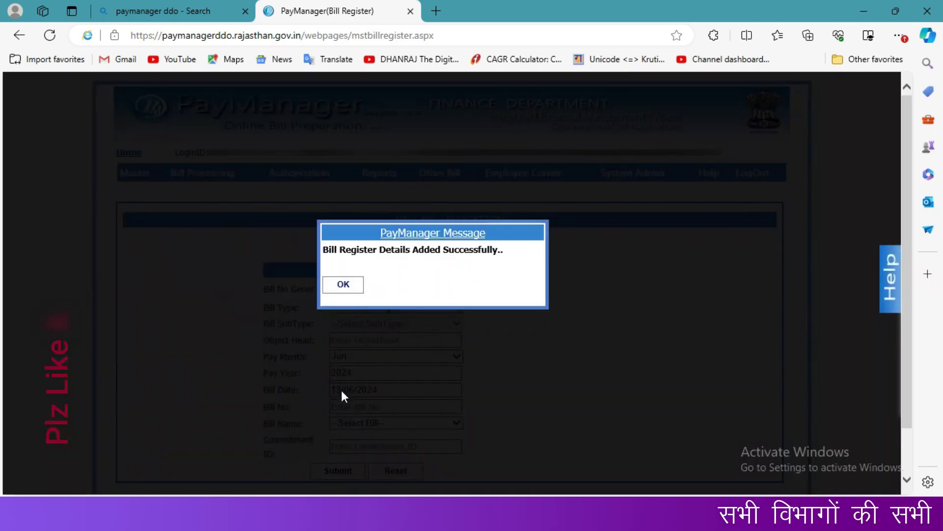
click(344, 285)
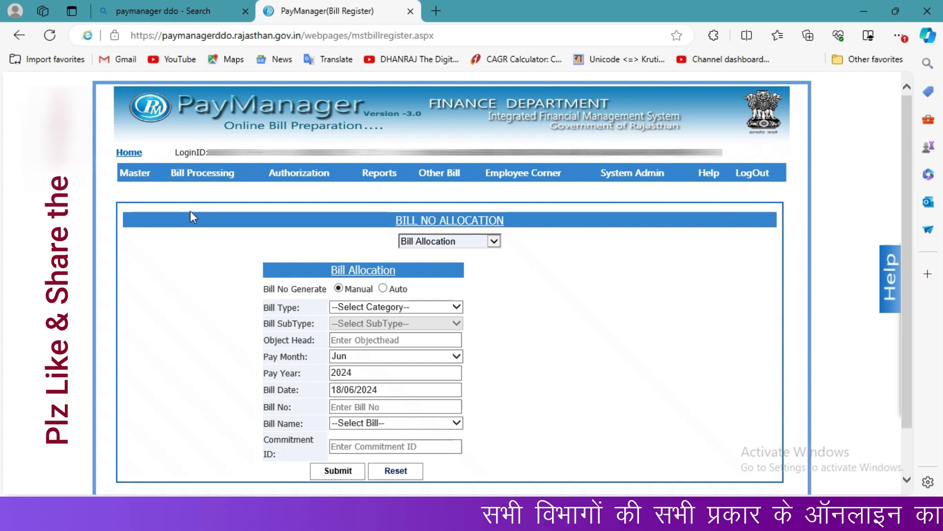
mouse_move(211, 180)
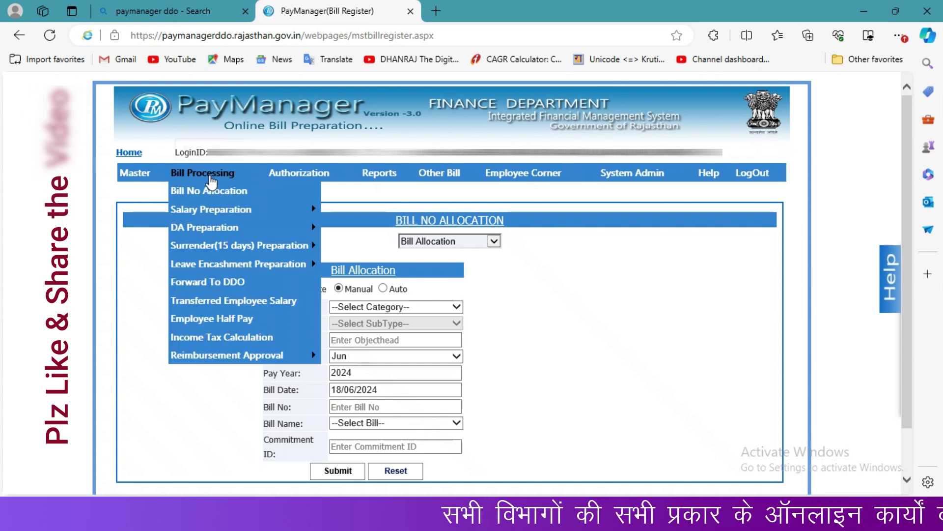
mouse_move(212, 215)
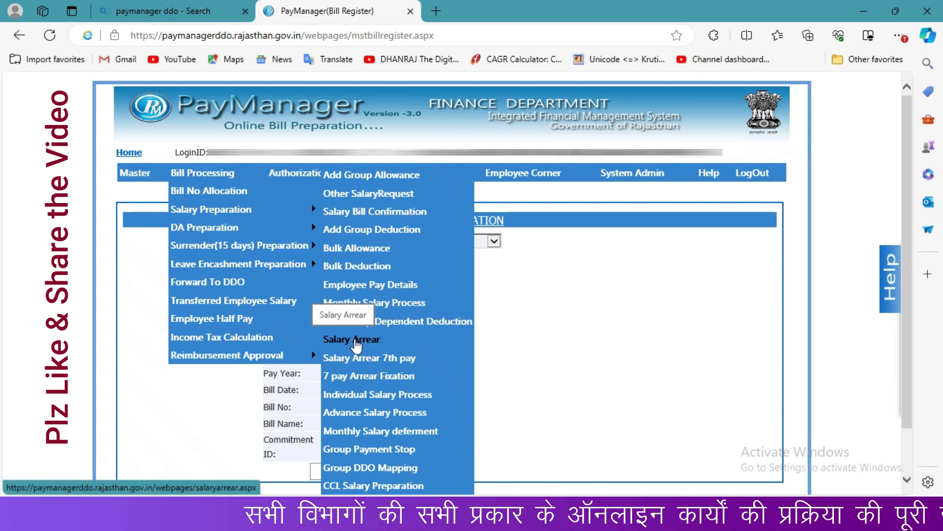
Step: Open the Salary Arrear page and bring up the scanned arrear PDF for reference
click(356, 340)
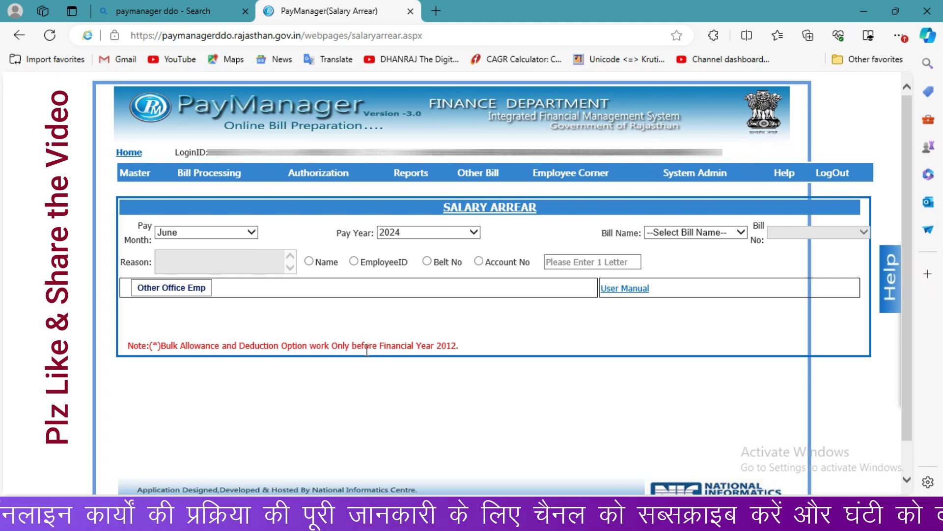
mouse_move(461, 462)
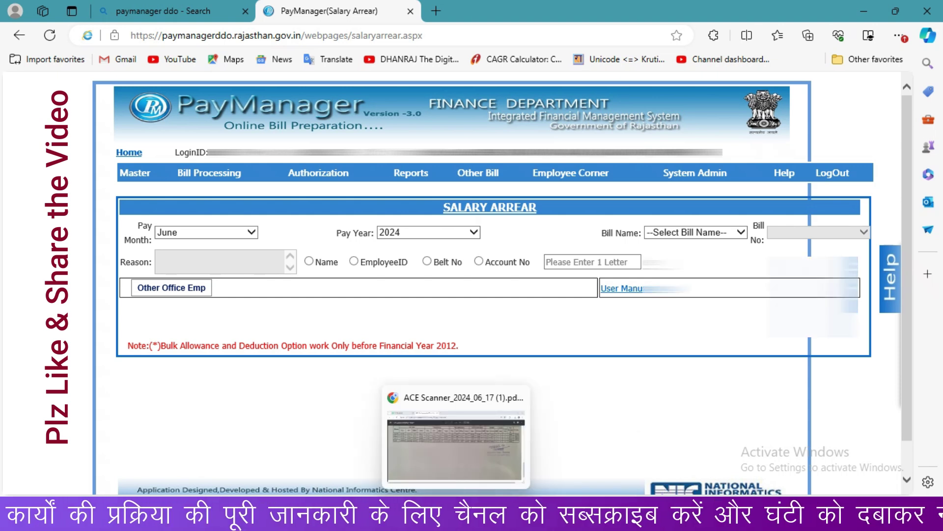
click(456, 521)
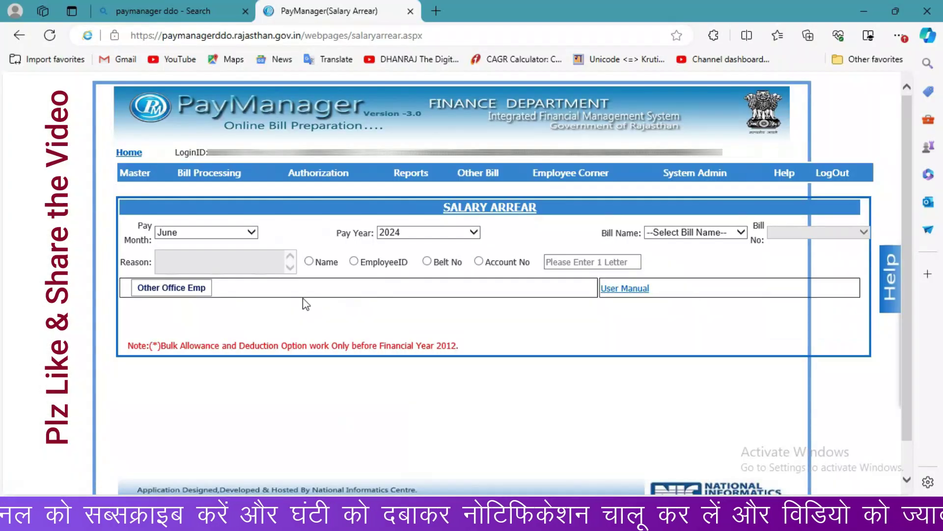
Step: Keep pay month June and select the ELE. STAFF bill name
click(242, 240)
click(242, 233)
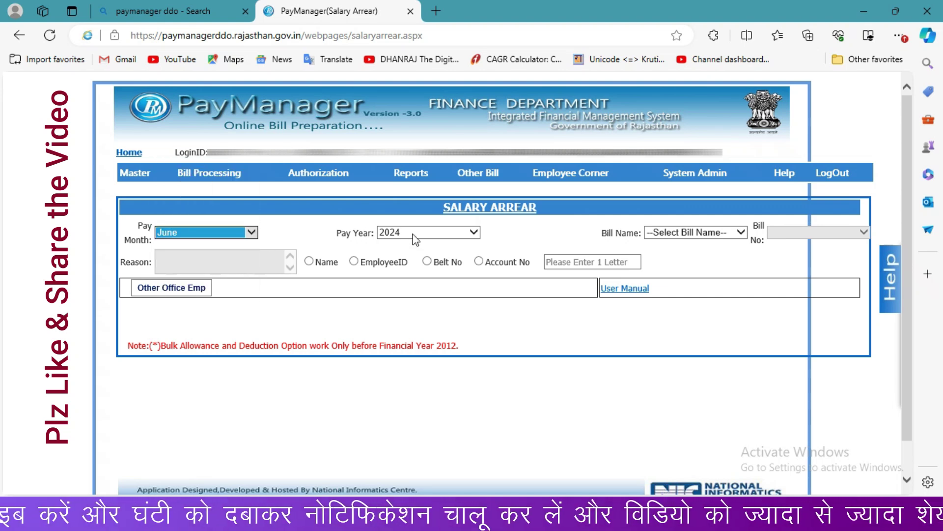
click(683, 237)
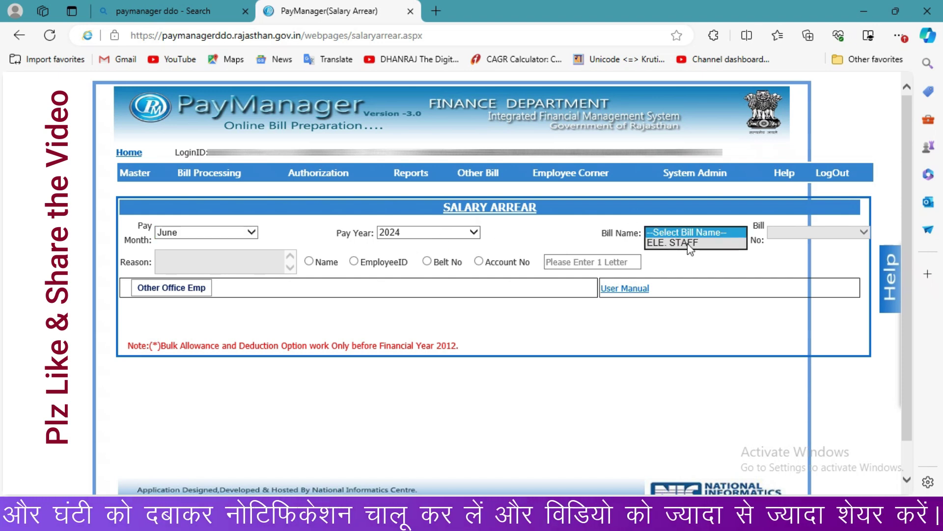
click(688, 244)
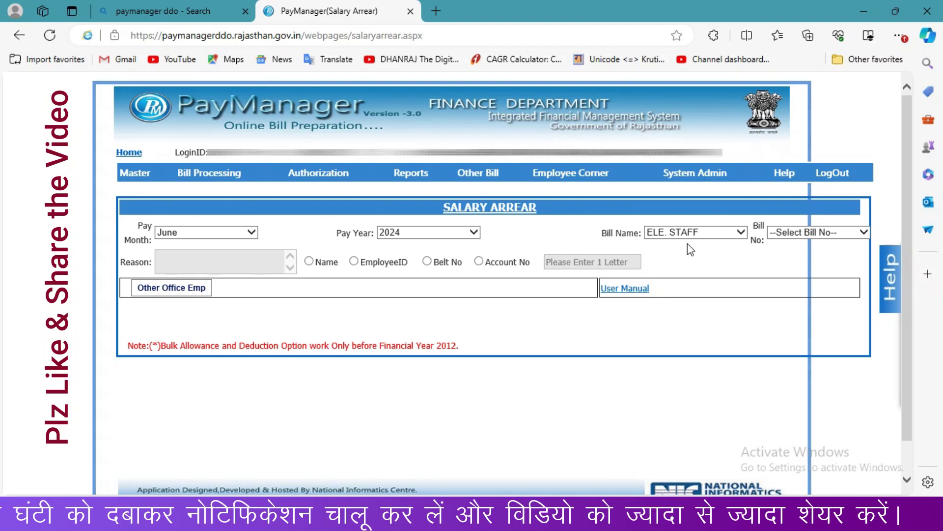
Step: Pick bill 52017741 dated 18/06/2024, enter reason 'promotion' and load the employee's pay details
click(795, 236)
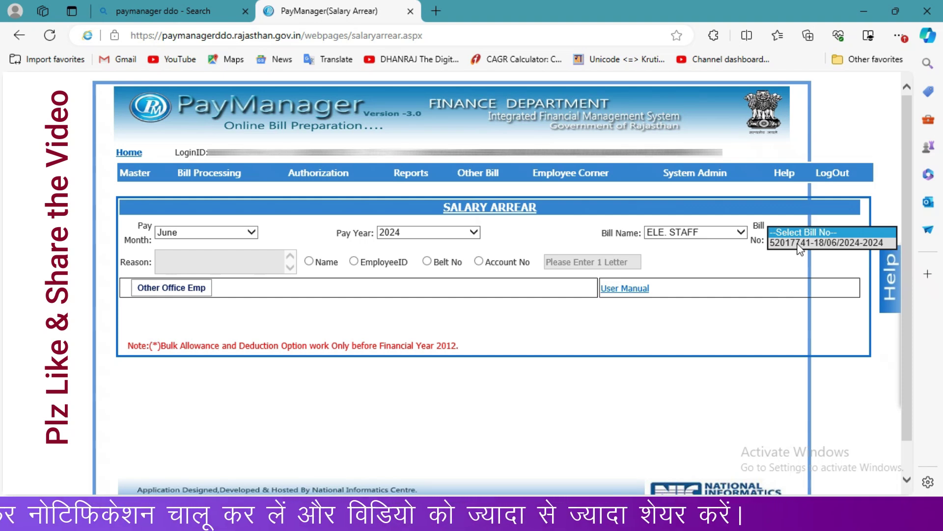
click(798, 243)
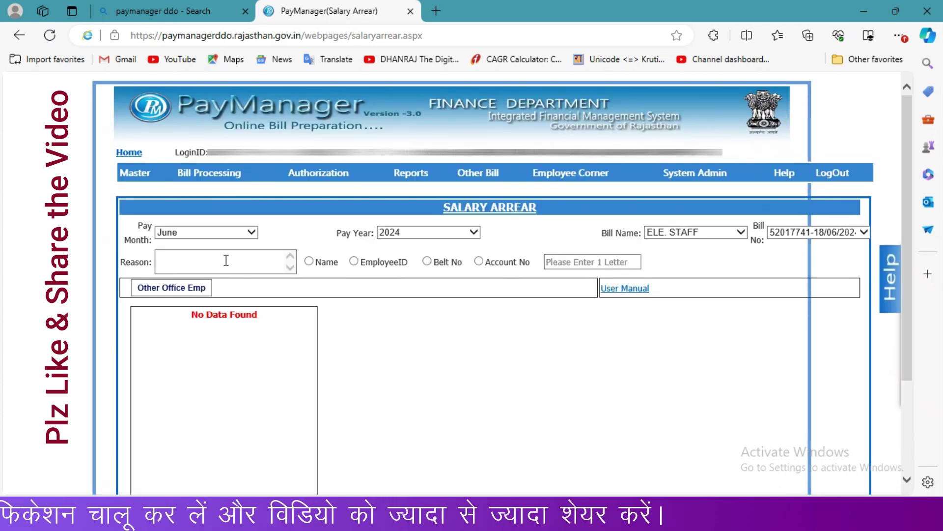
click(219, 261)
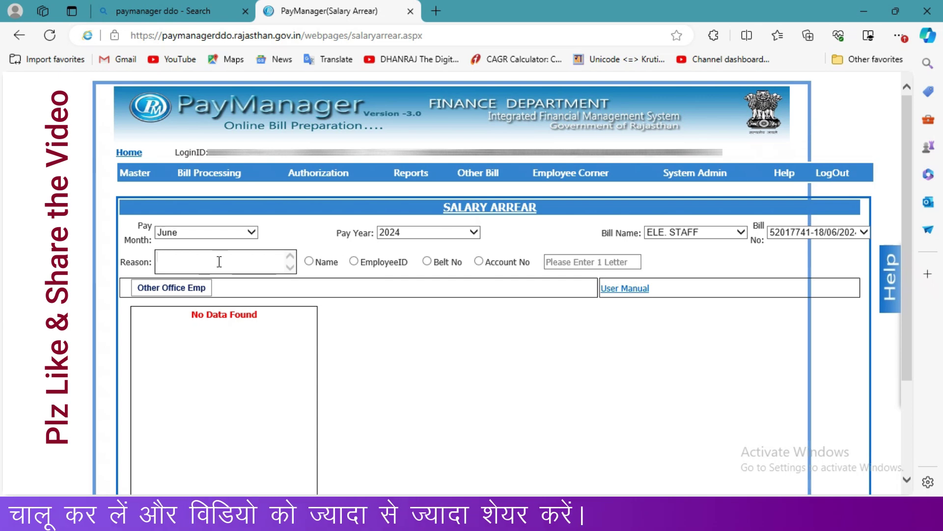
text(promotion)
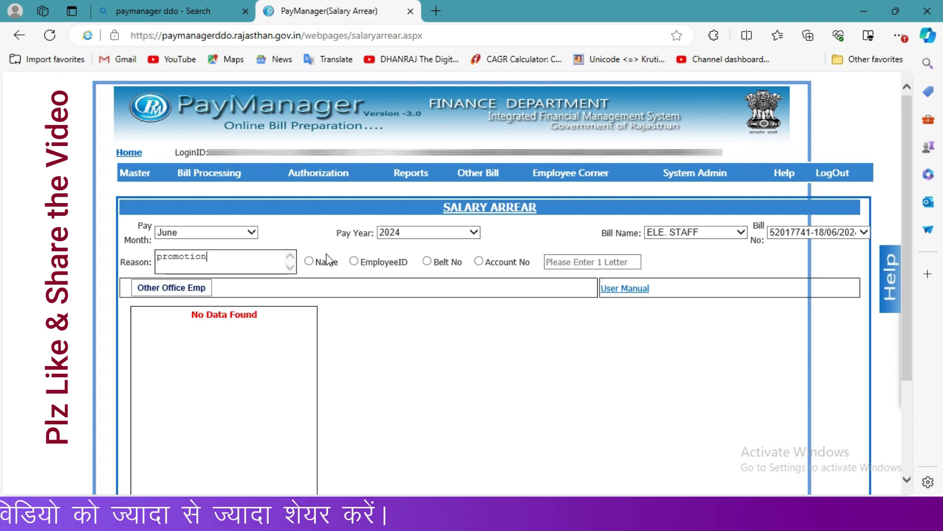
click(310, 261)
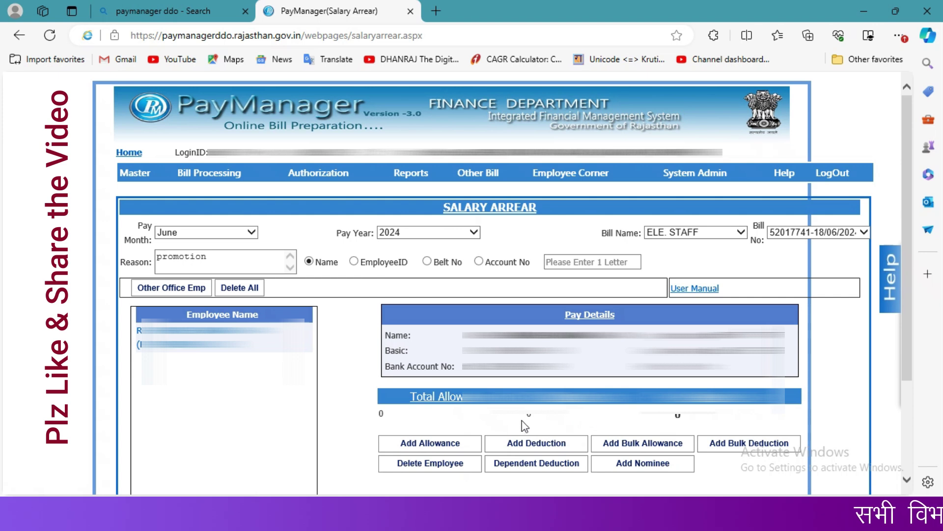
Step: Add a new allowance entry dated from 04/04/2023 to 30/04/2023
click(437, 448)
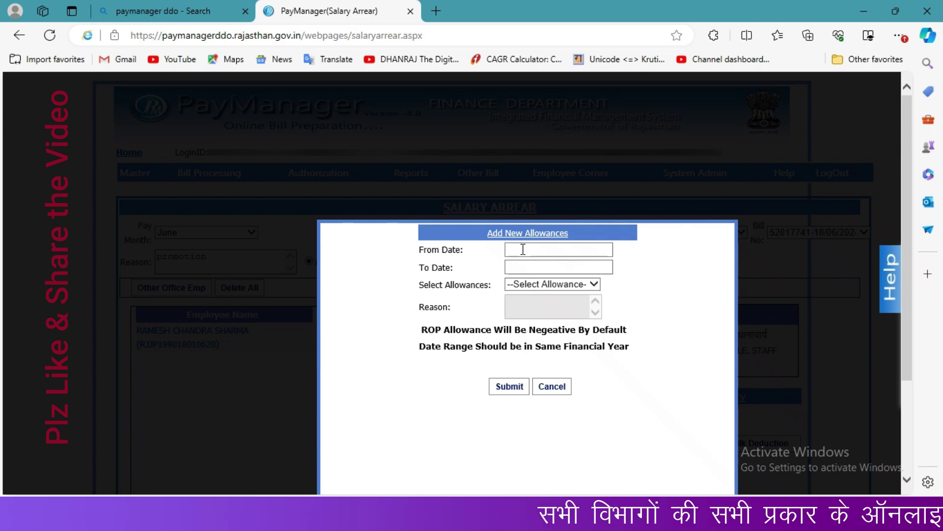
click(523, 249)
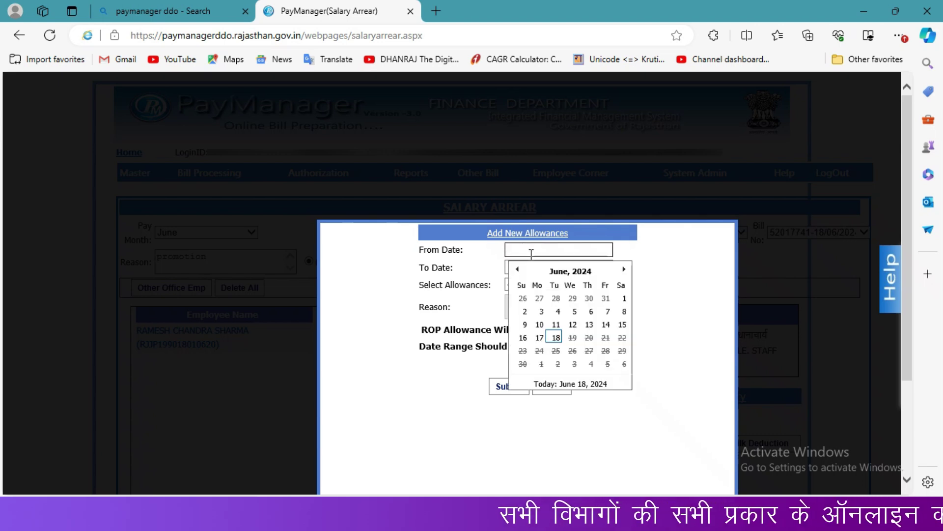
click(575, 274)
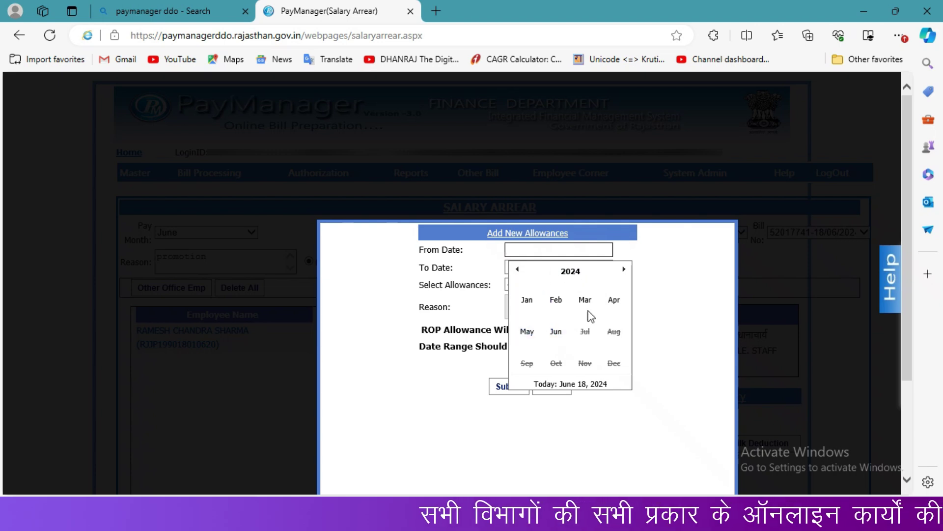
click(614, 301)
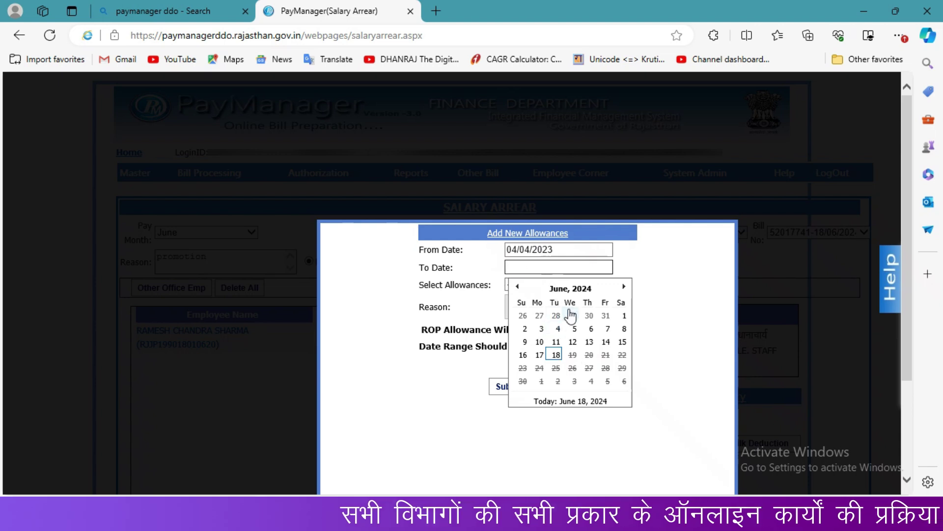
click(583, 290)
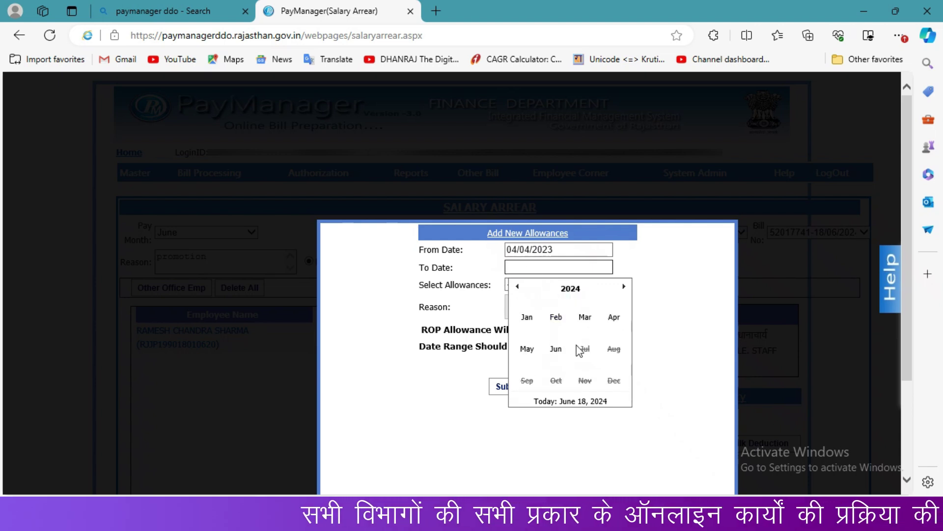
click(567, 289)
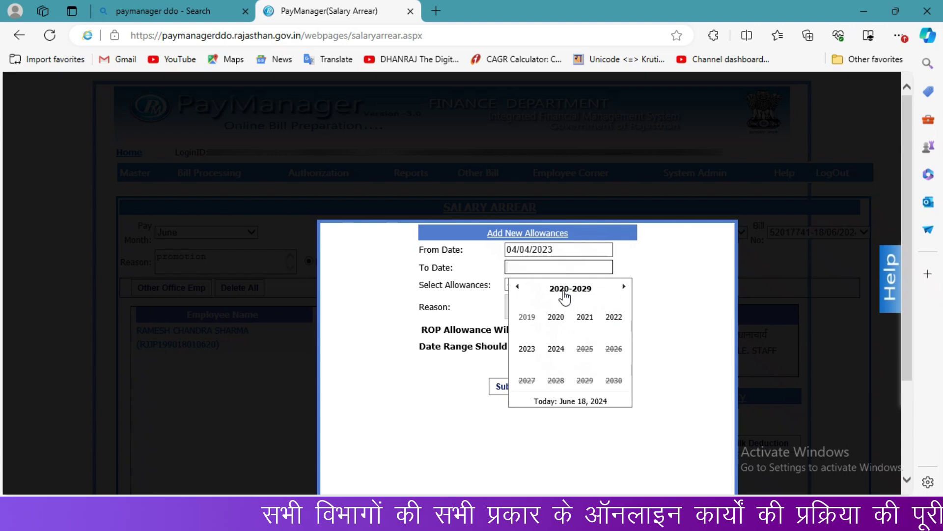
click(614, 350)
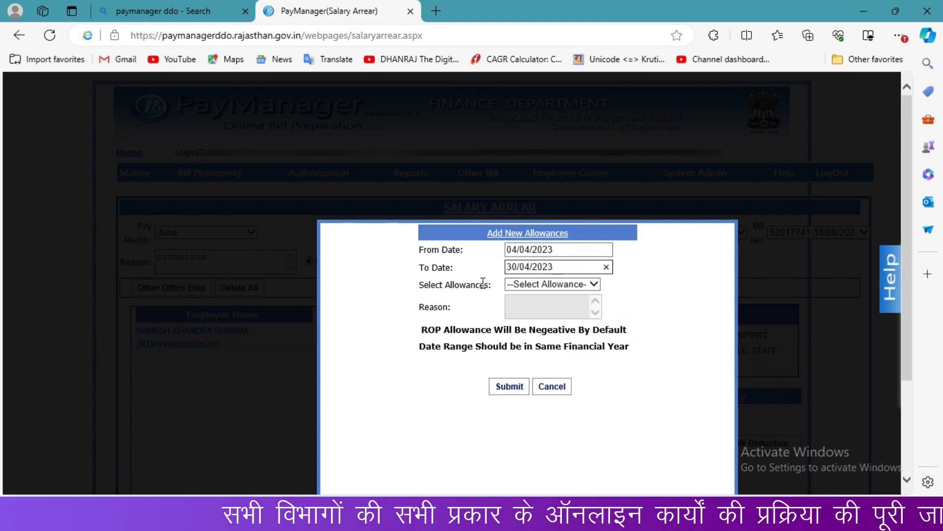
Step: Choose Basic(100) as the allowance, showing April 2023 with 91700.00 already drawn
click(545, 286)
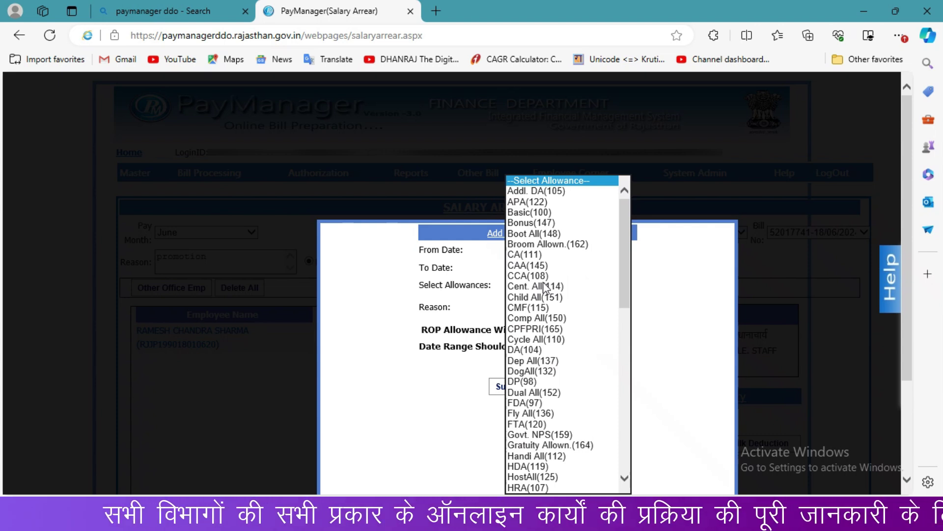
key(b)
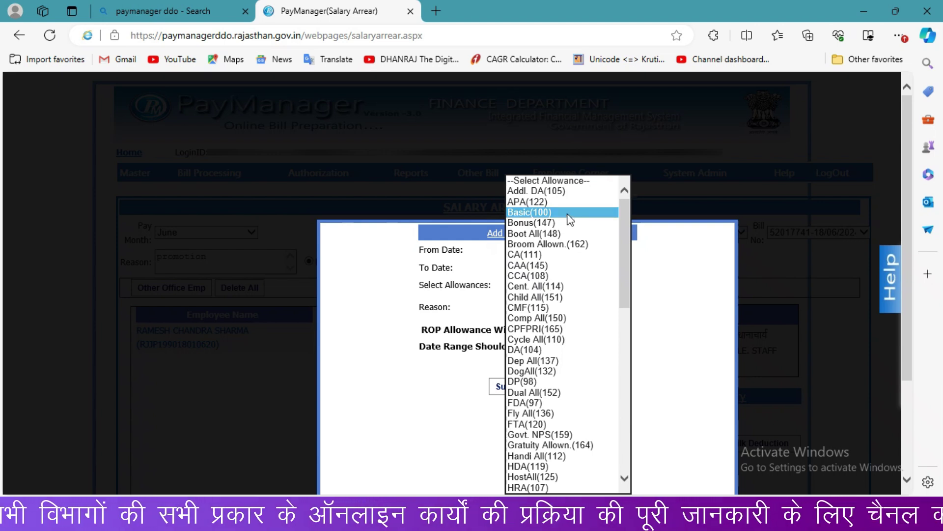
click(568, 213)
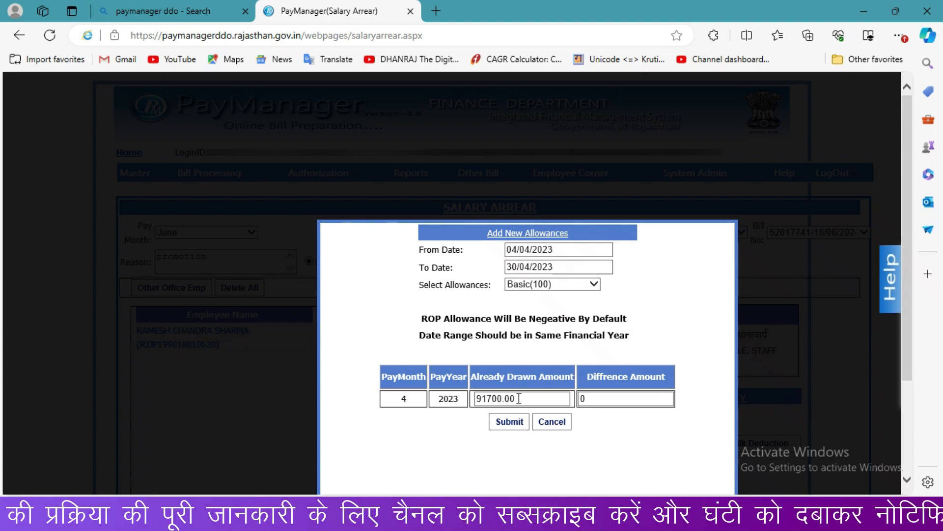
Step: Save the April 2023 Basic arrear (drawn 82530, difference 1260) and begin another allowance entry
drag(519, 399, 455, 398)
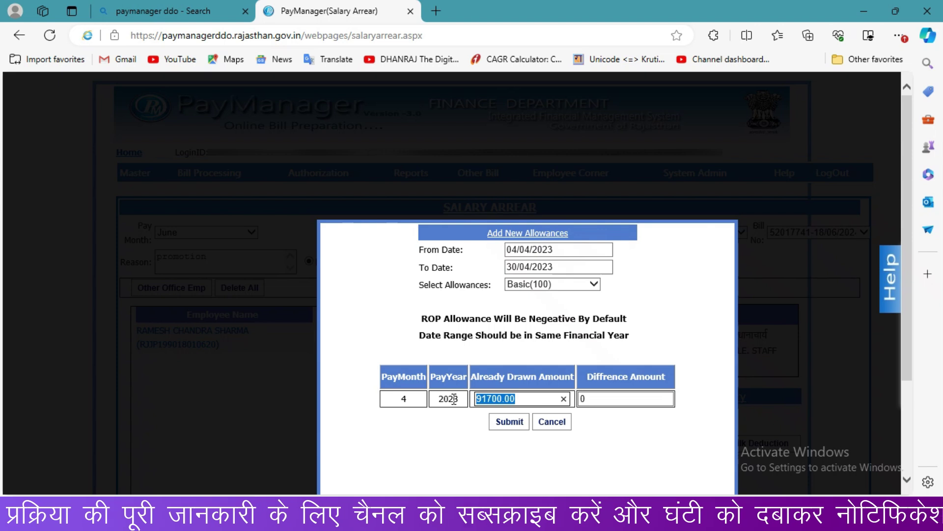
text(82530)
click(605, 397)
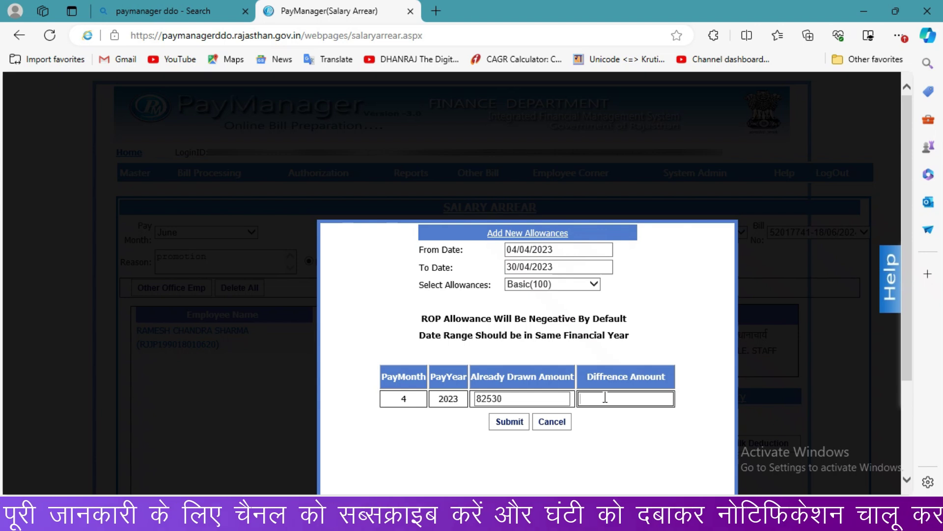
text(1260)
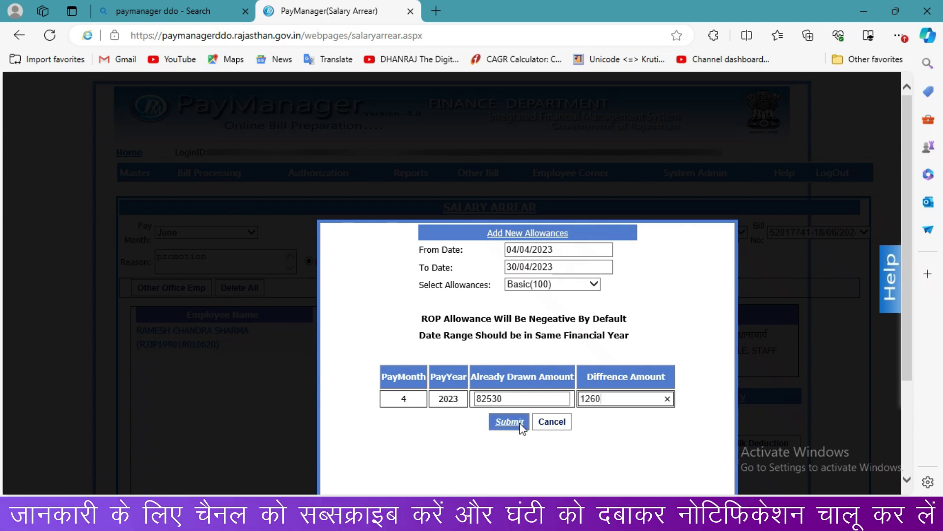
click(512, 431)
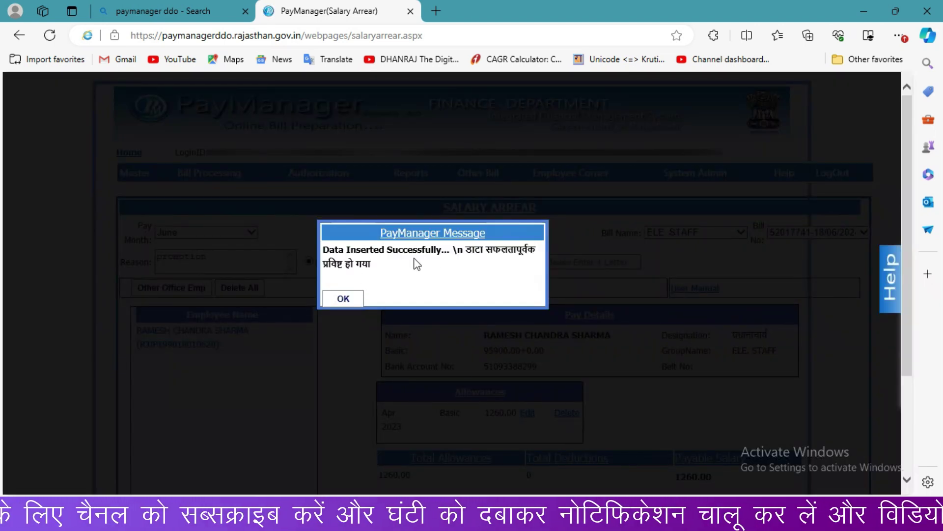
click(339, 302)
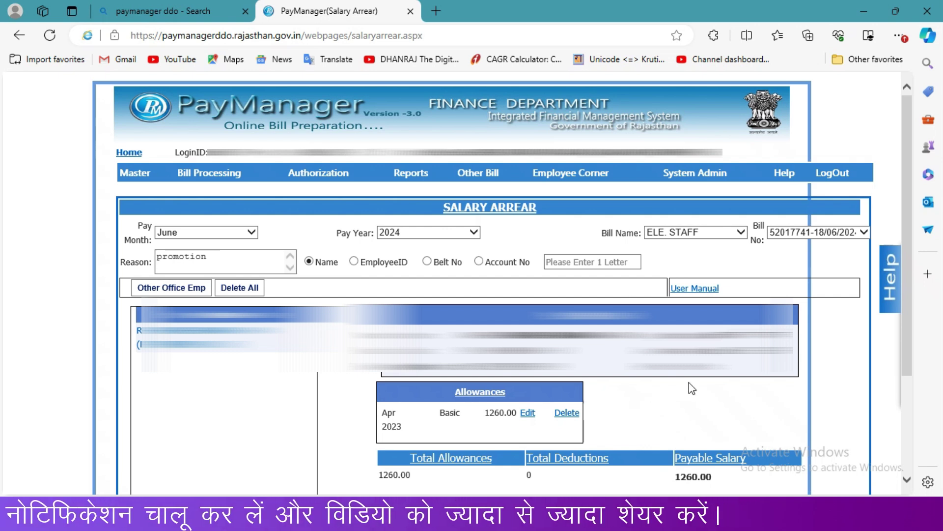
scroll(903, 338, down, 1)
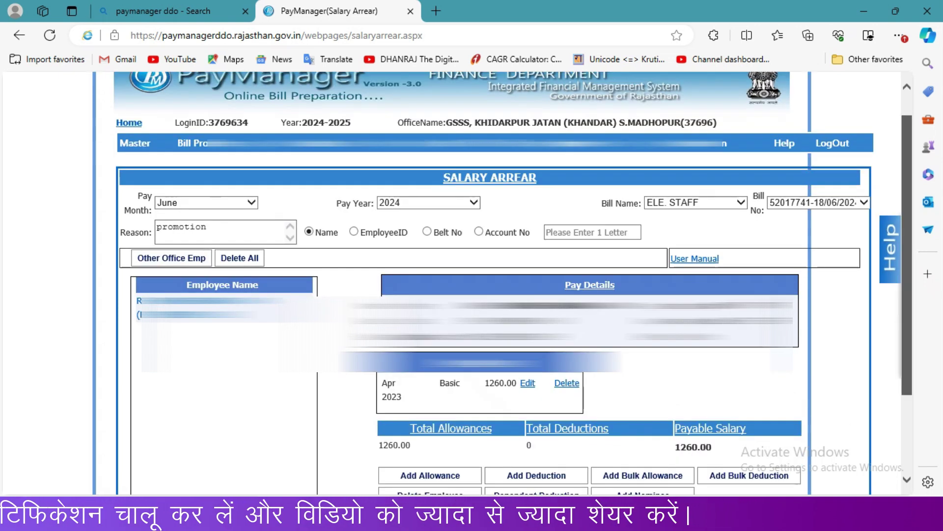
click(443, 476)
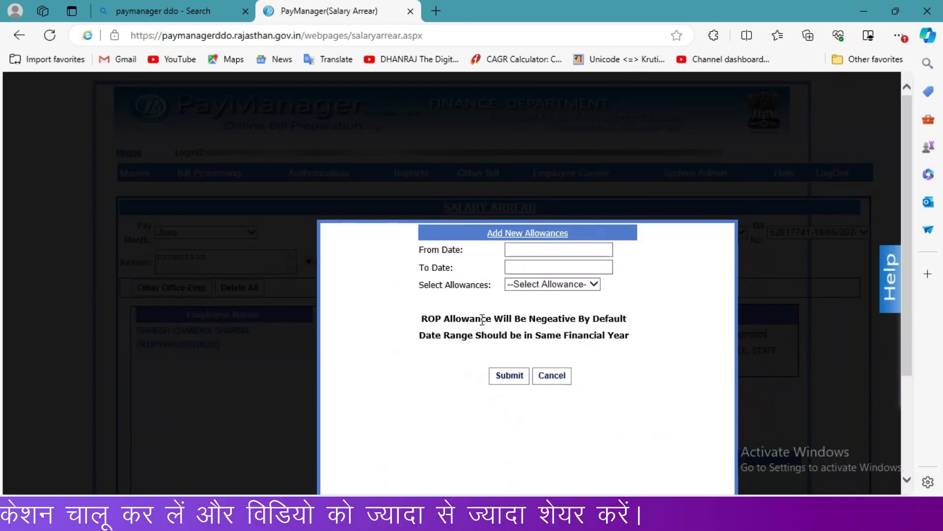
Step: Set the new allowance period from 01/05/2023 to 31/05/2023
click(530, 249)
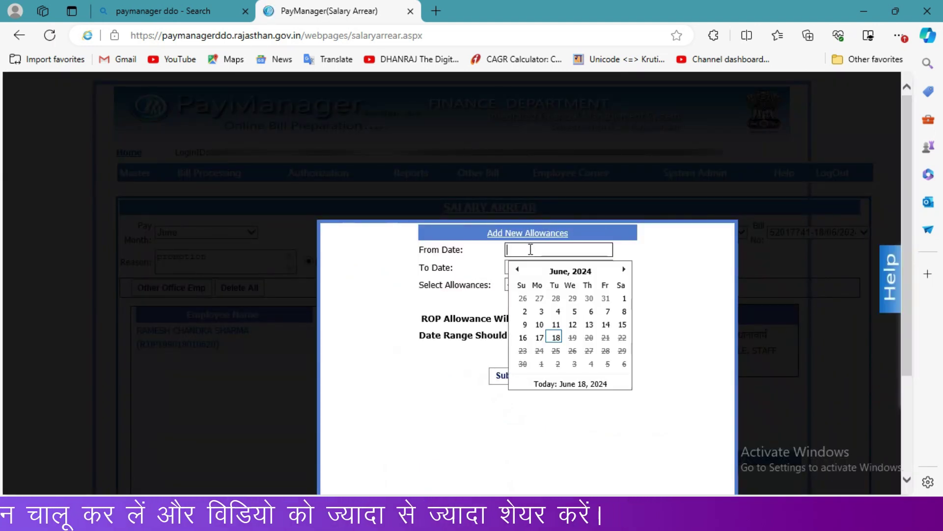
click(561, 271)
click(515, 270)
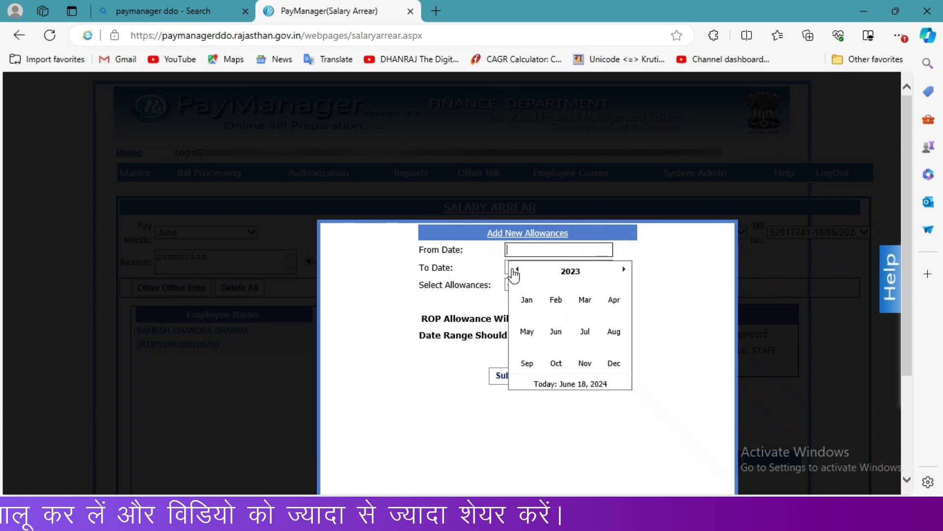
click(527, 332)
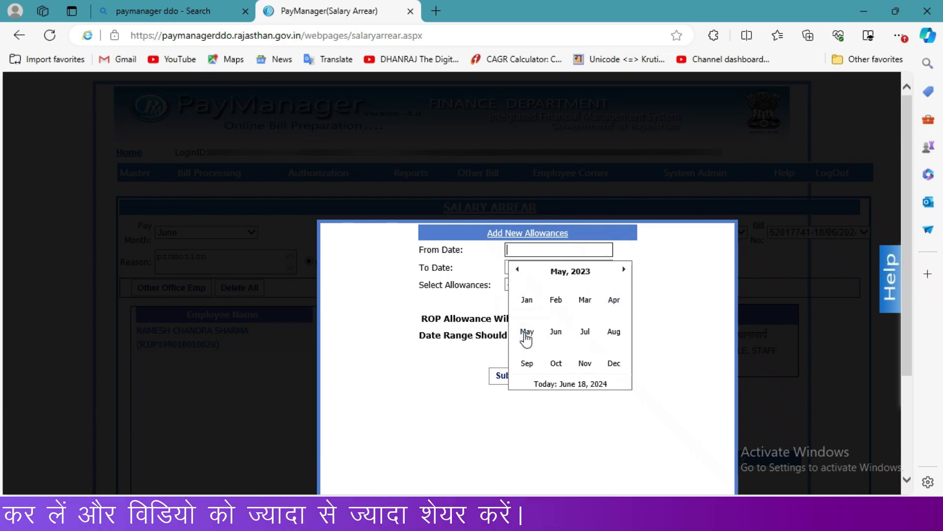
click(543, 298)
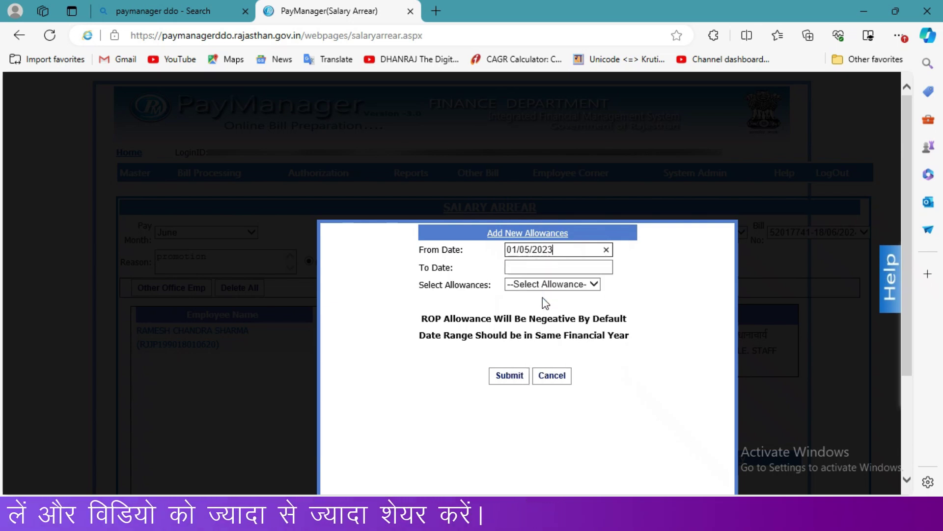
click(551, 266)
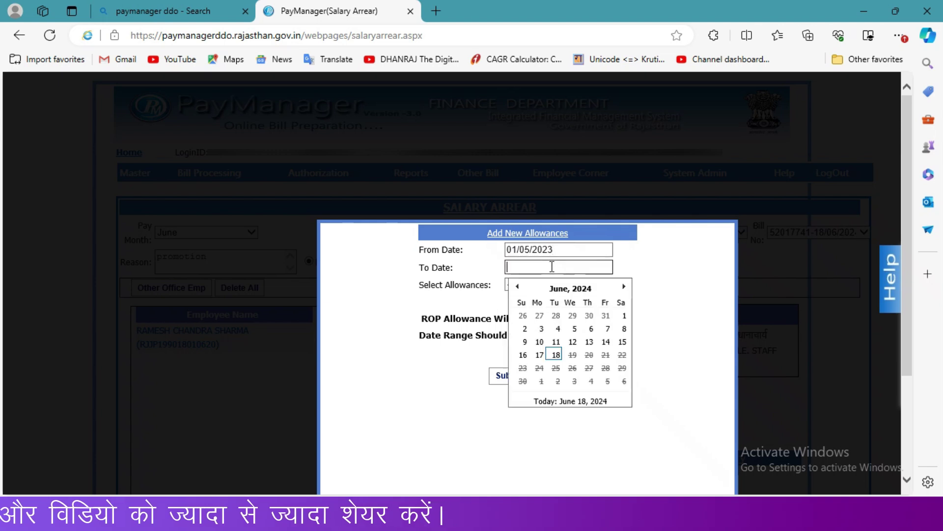
click(569, 290)
click(517, 290)
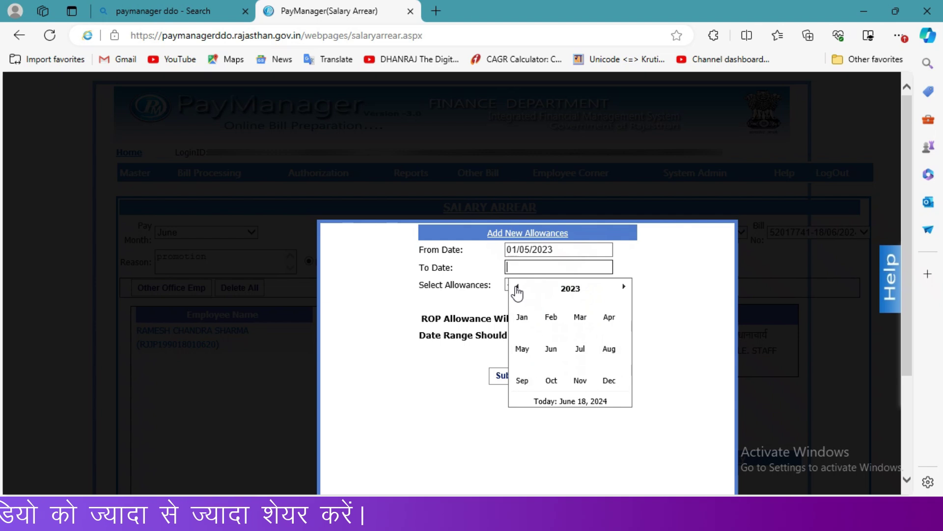
click(537, 355)
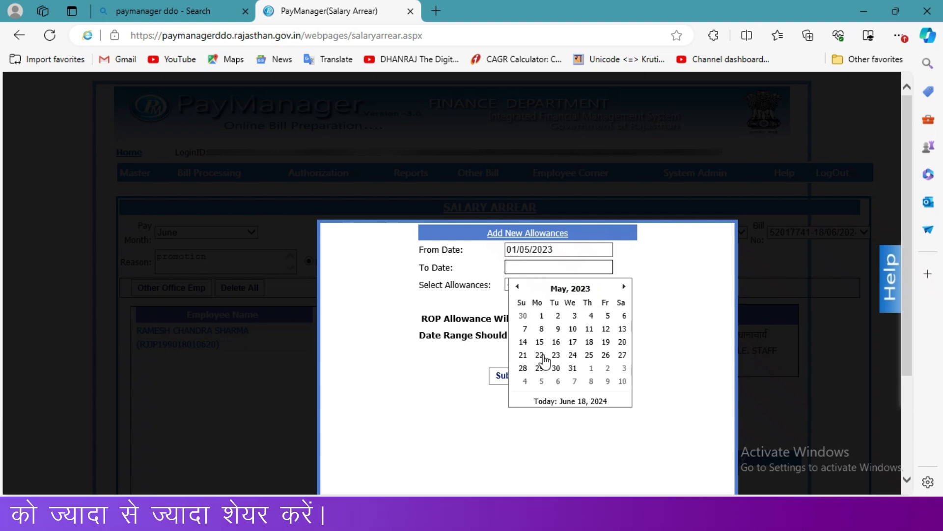
click(574, 373)
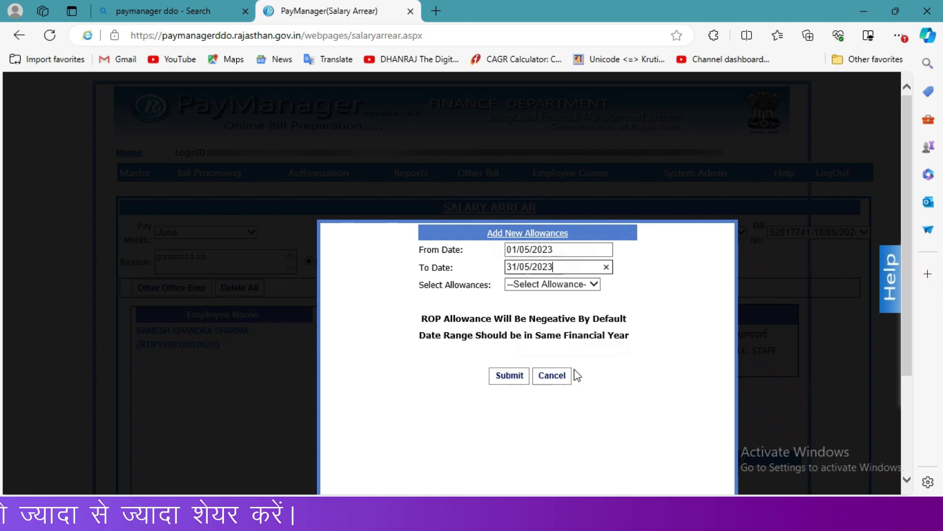
Step: Choose Basic(100) and enter a difference amount of 1400
click(544, 285)
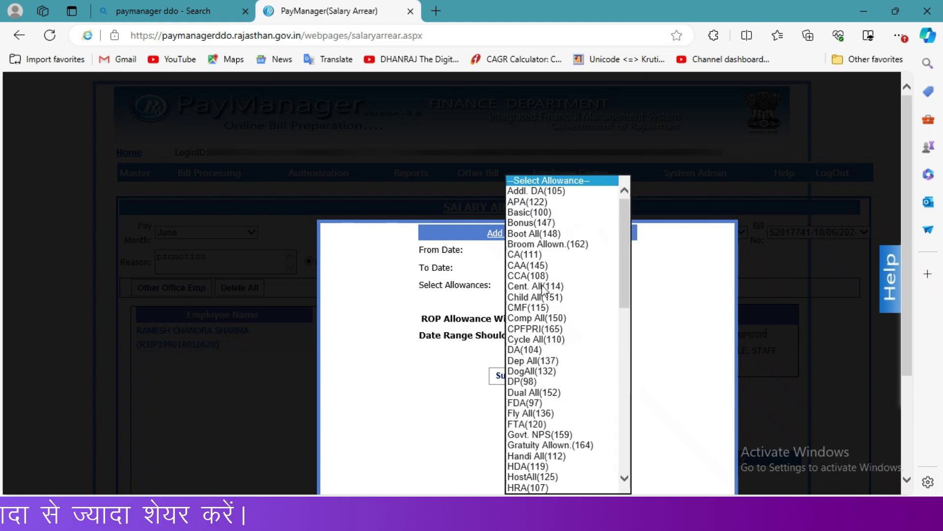
click(536, 212)
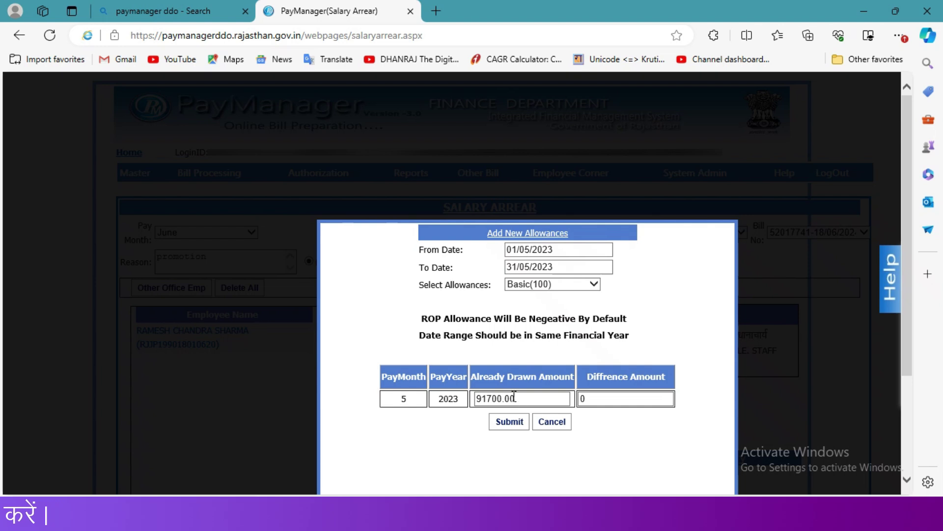
double_click(600, 399)
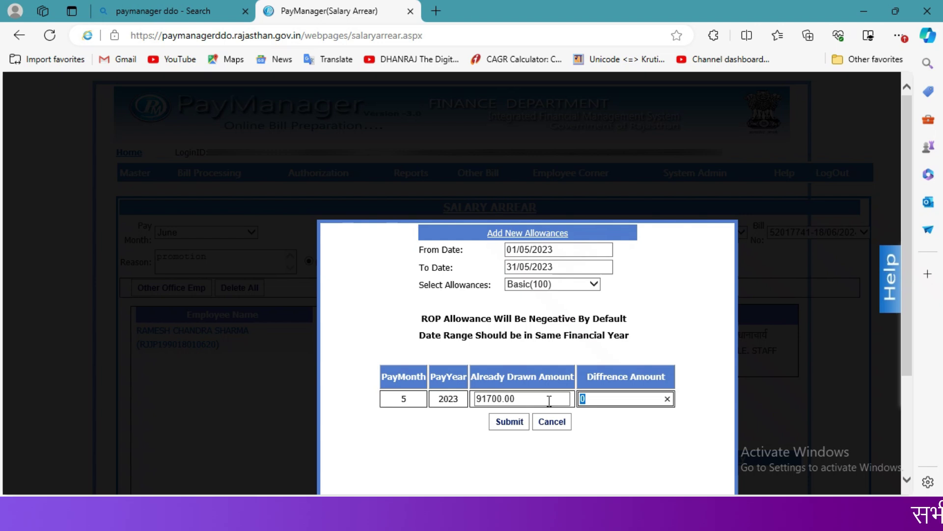
text(1400)
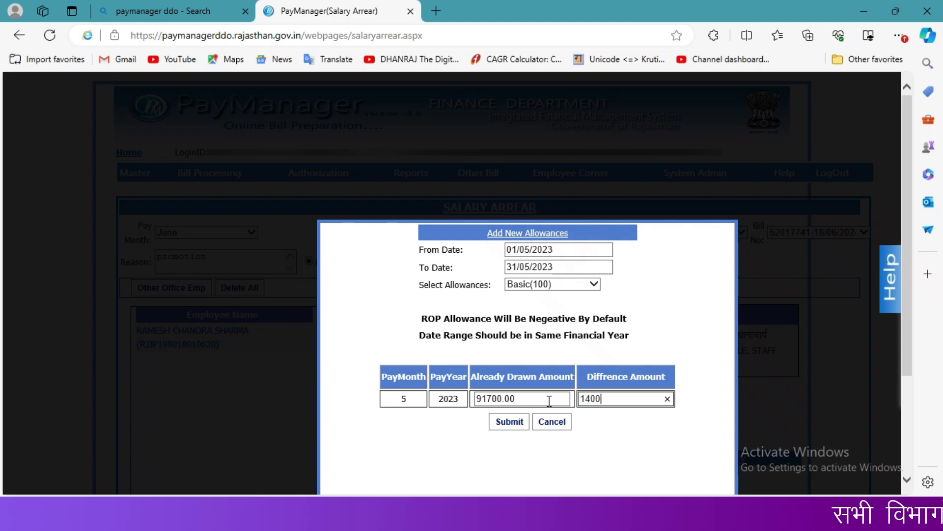
Step: Submit the May 2023 Basic arrear, dismiss the confirmation, and start a new allowance entry
click(510, 424)
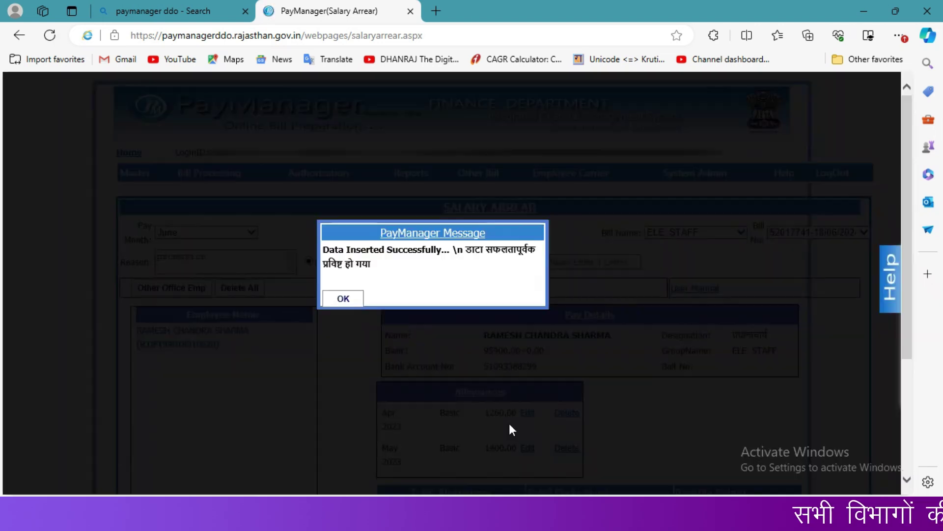
click(350, 301)
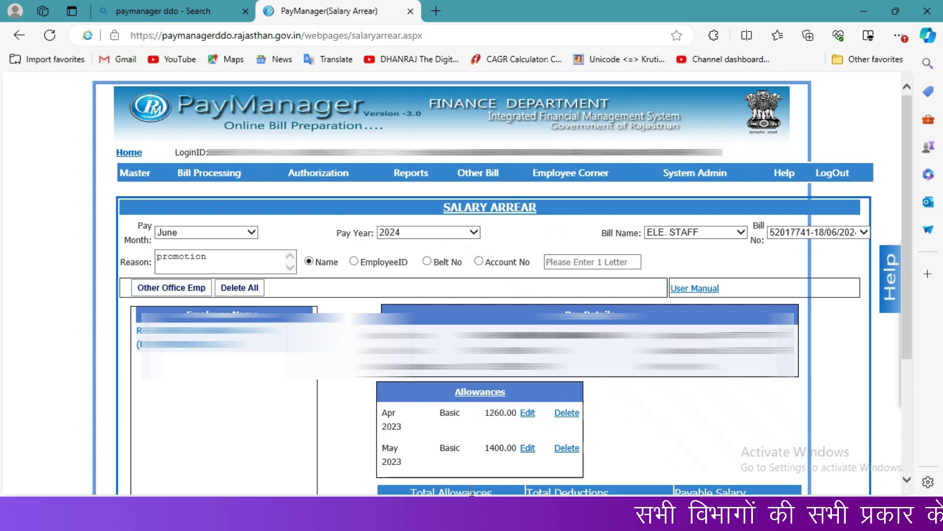
scroll(471, 491, down, 1)
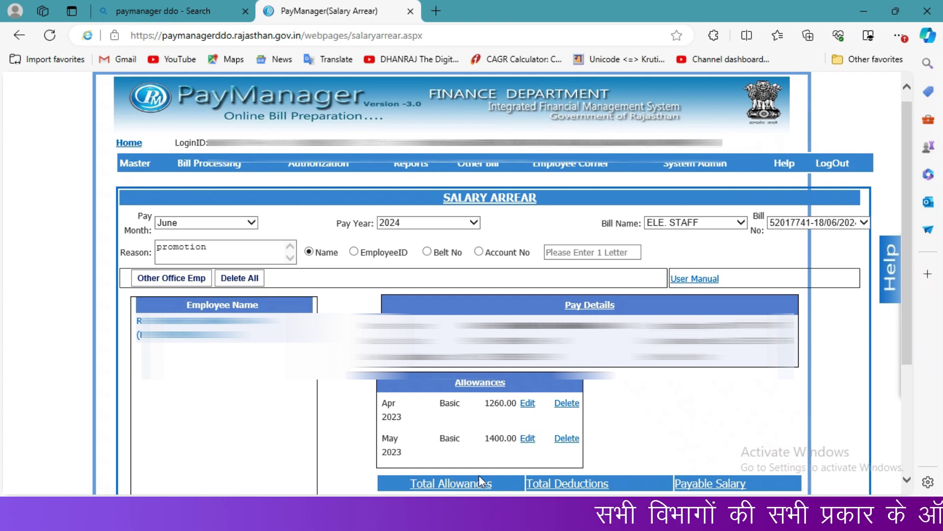
scroll(435, 447, down, 3)
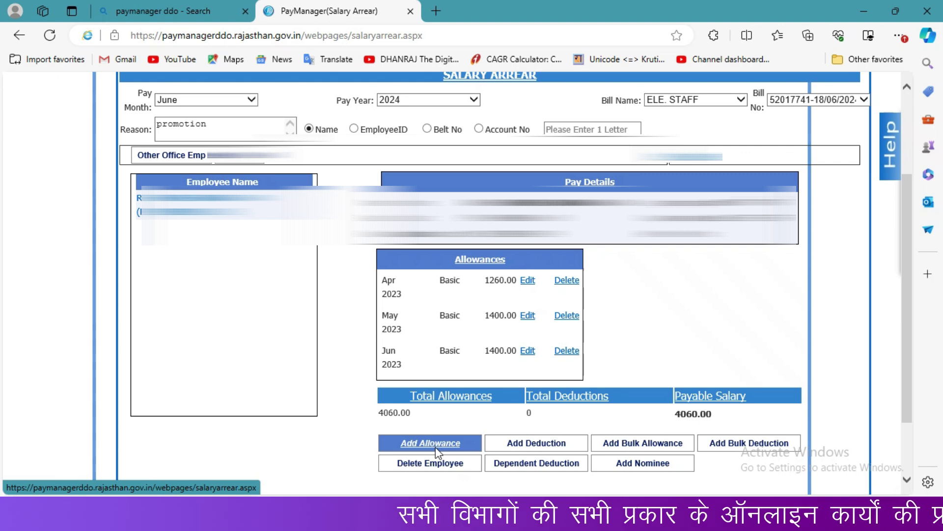
click(435, 447)
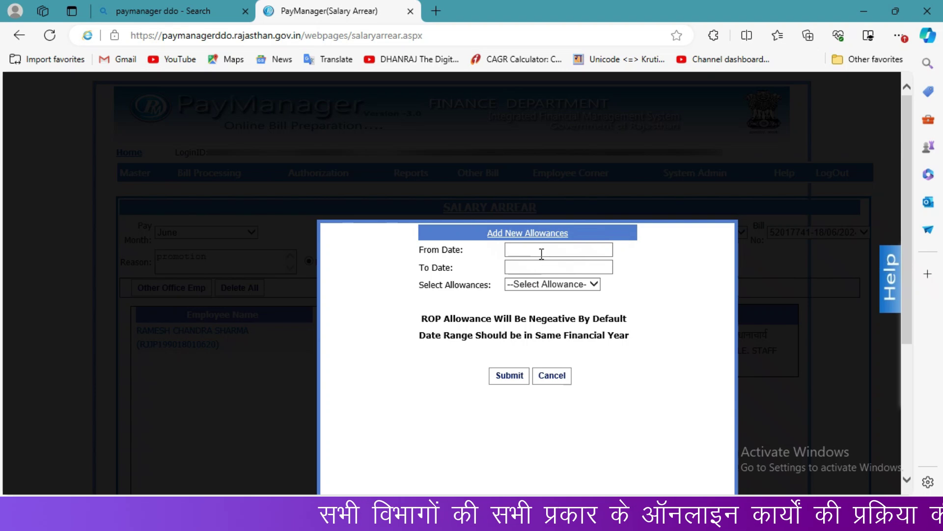
Step: Set the arrear period from 04/04/2023 to 30/04/2023
click(541, 254)
click(550, 270)
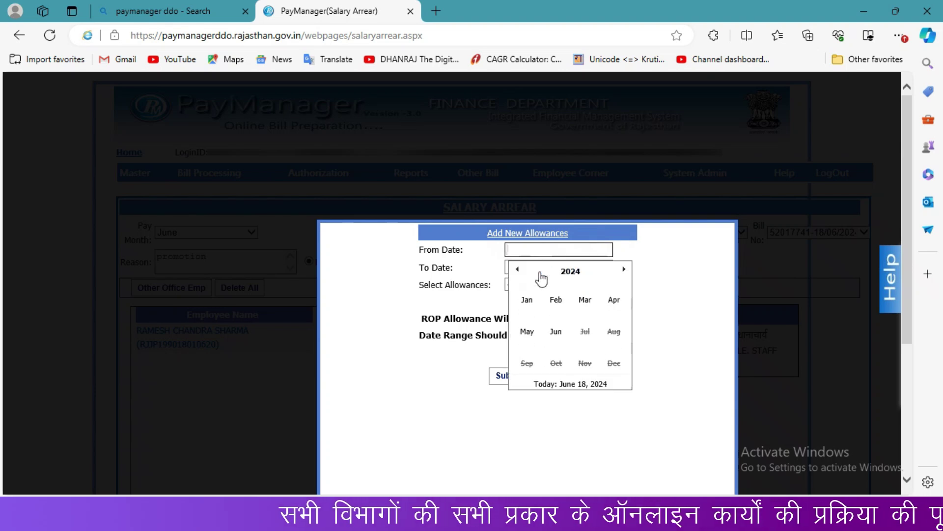
click(517, 269)
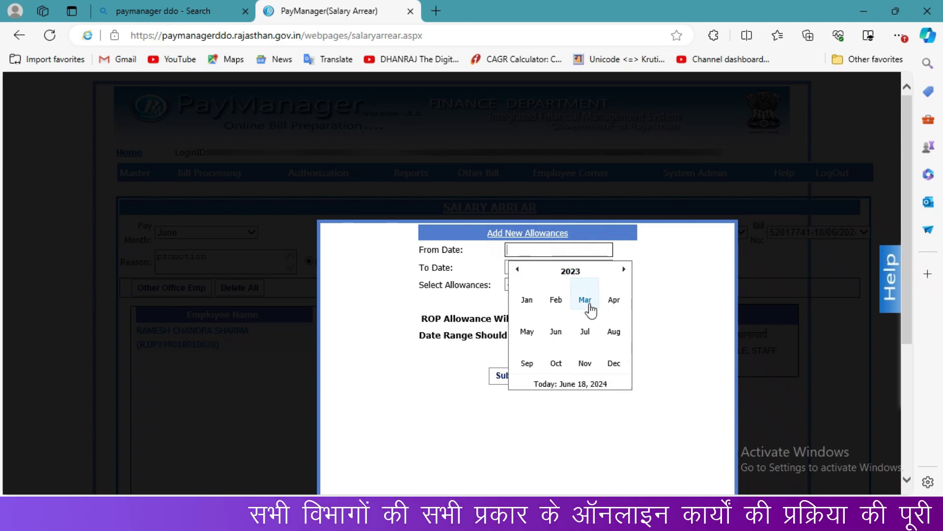
click(612, 301)
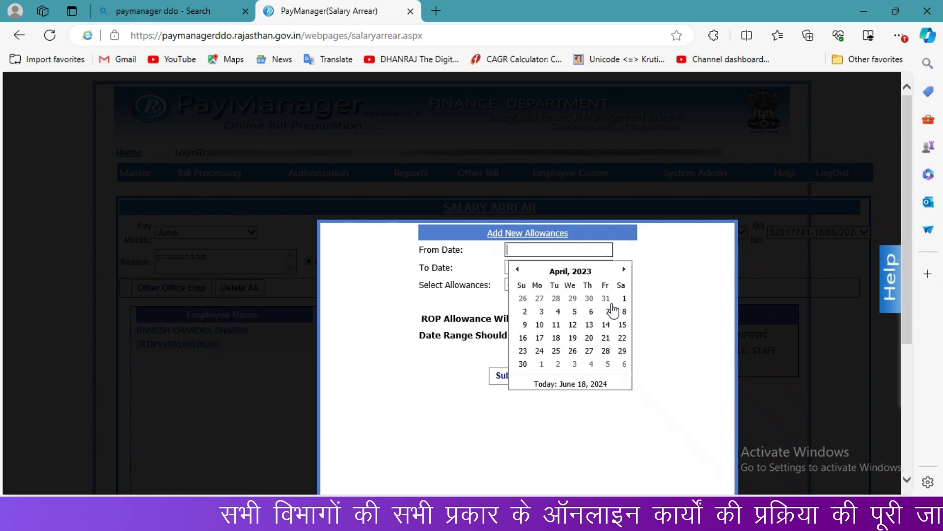
click(559, 312)
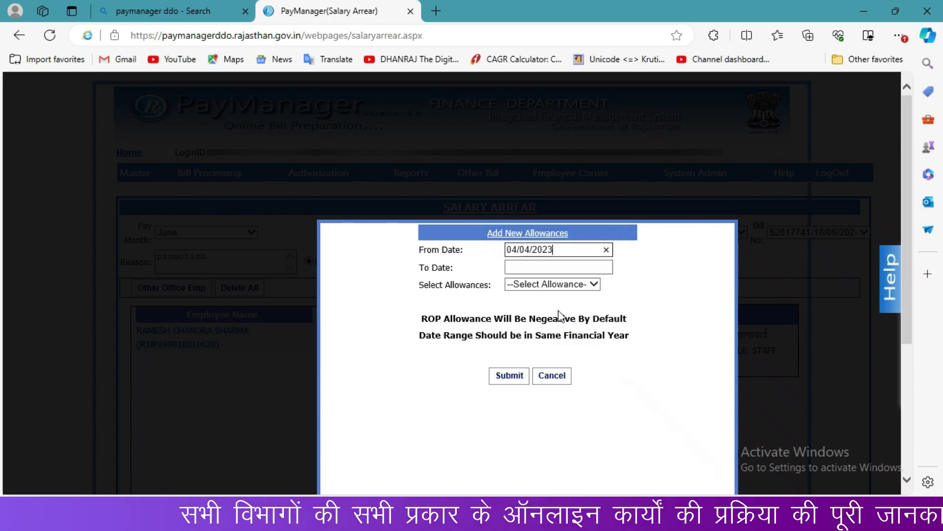
click(539, 267)
click(518, 287)
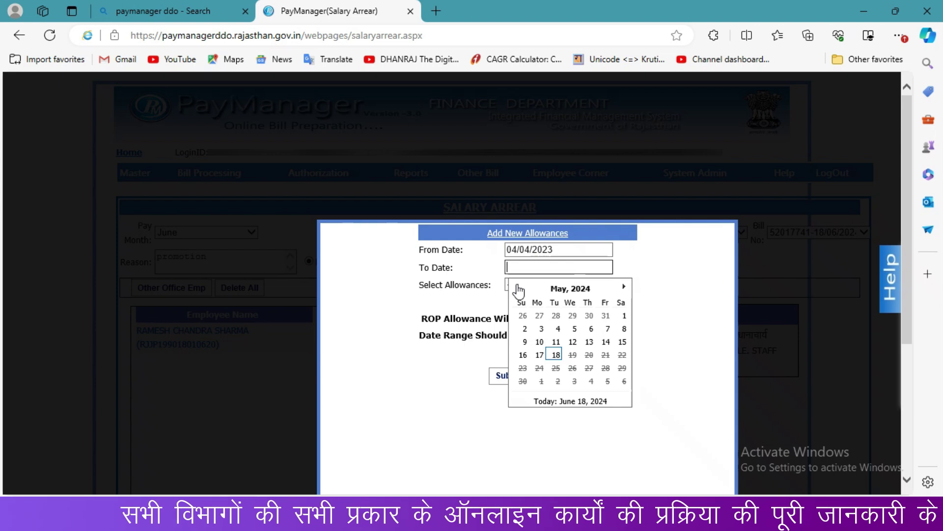
click(518, 287)
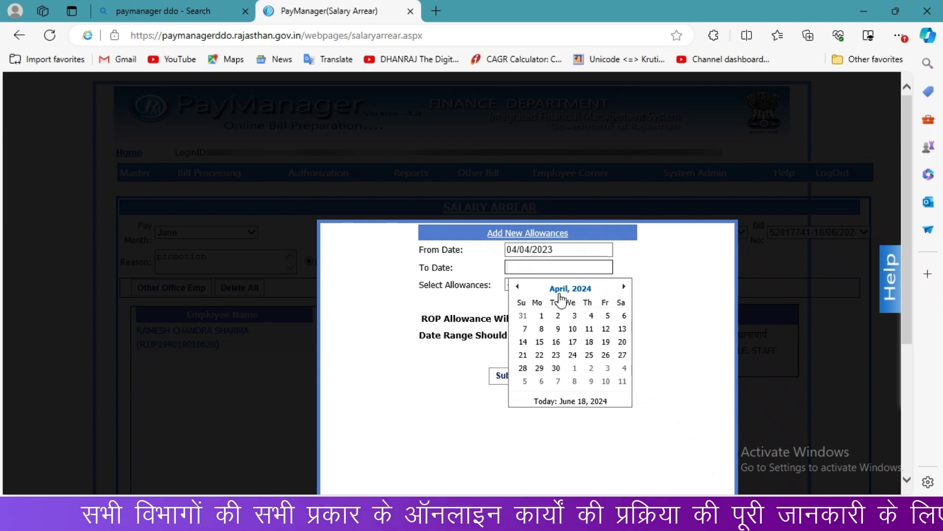
click(560, 290)
click(518, 287)
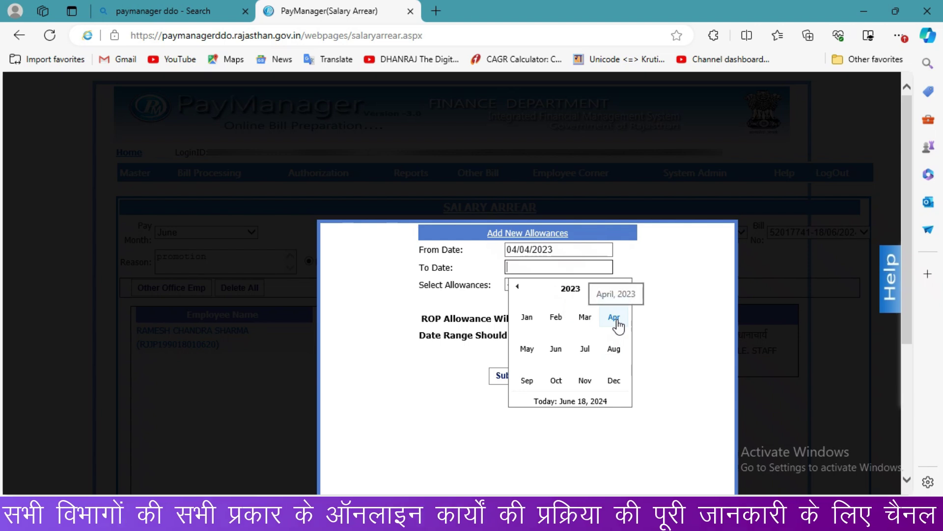
click(614, 319)
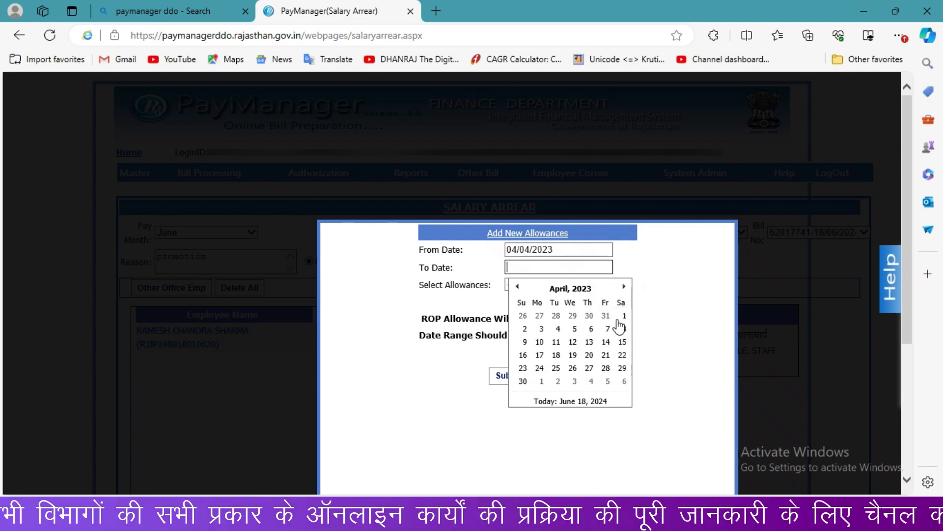
click(523, 381)
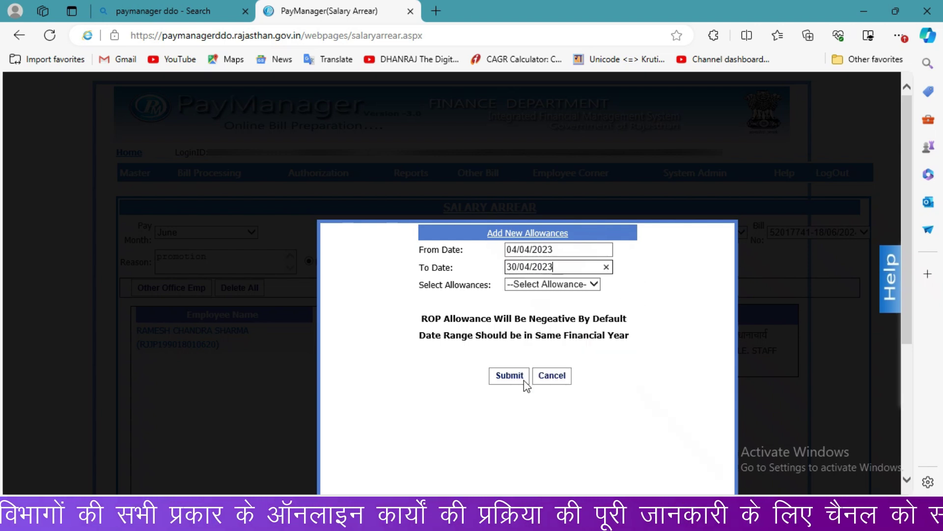
Step: Choose DA(104), enter 34663 already drawn and 529 difference, and submit the entry
click(523, 287)
key(d)
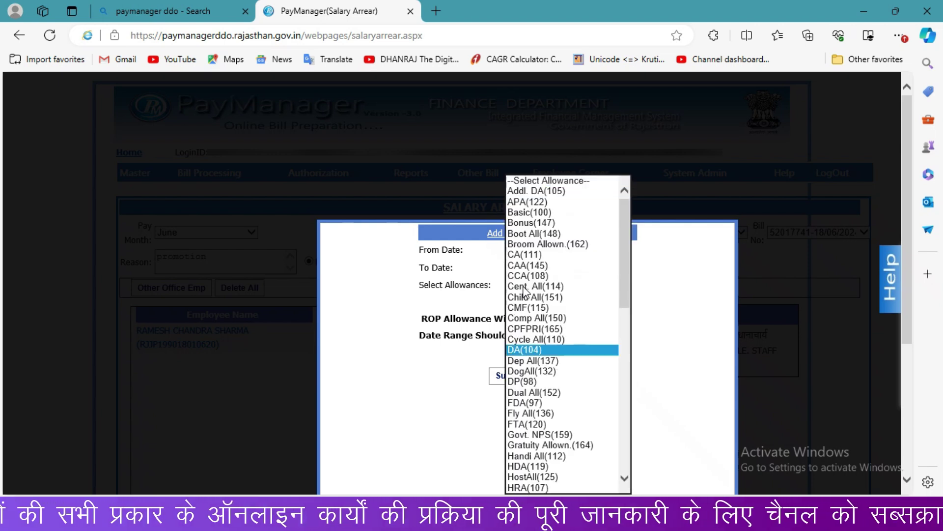
click(543, 350)
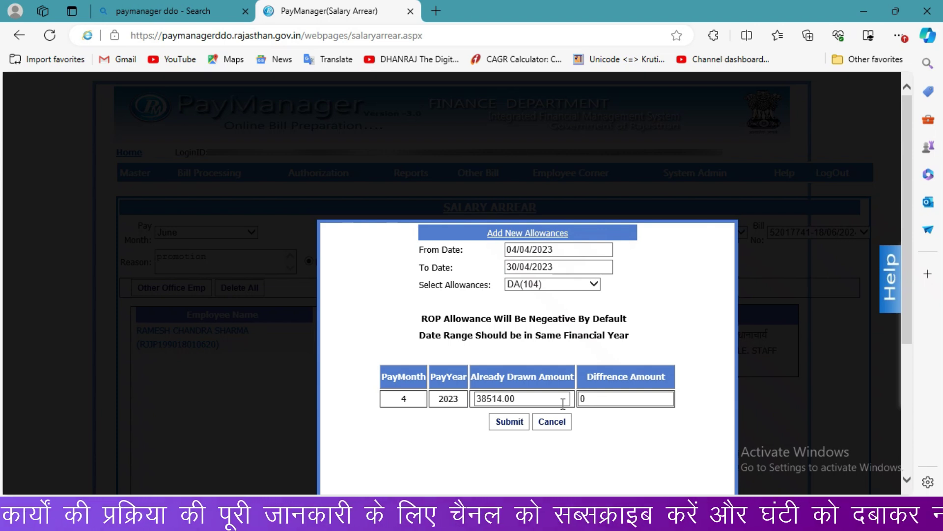
key(ctrl+a)
text(34663)
click(589, 398)
key(ctrl+a)
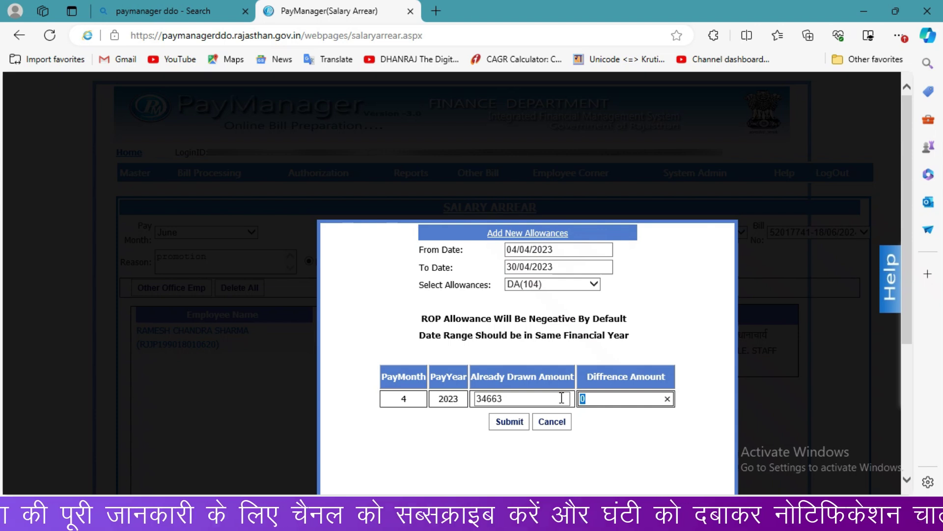
text(529)
click(510, 424)
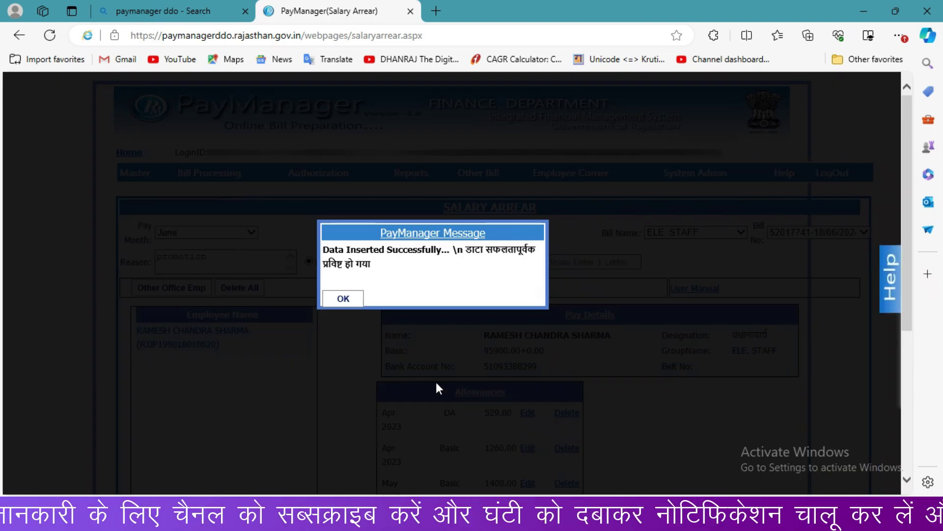
Step: Dismiss the confirmation, close the Help panel, and open a blank Add New Allowances form
click(344, 298)
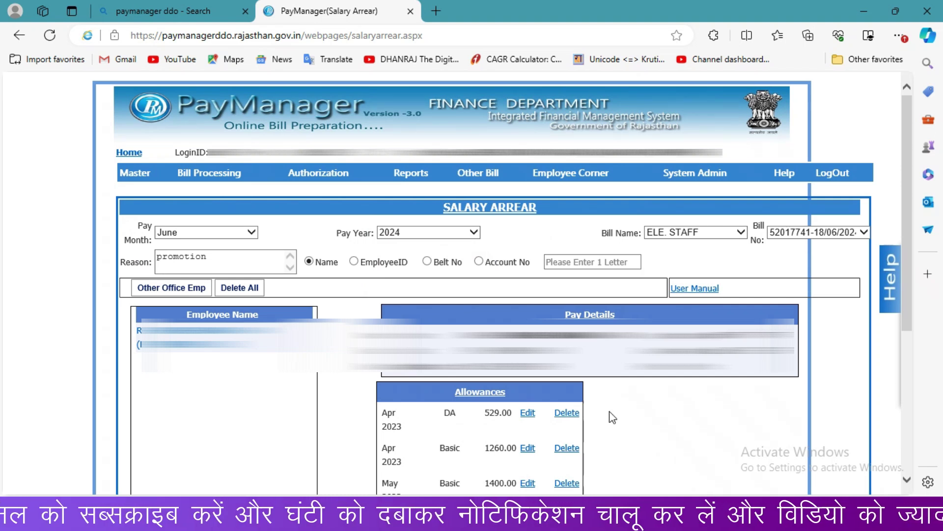
mouse_move(906, 305)
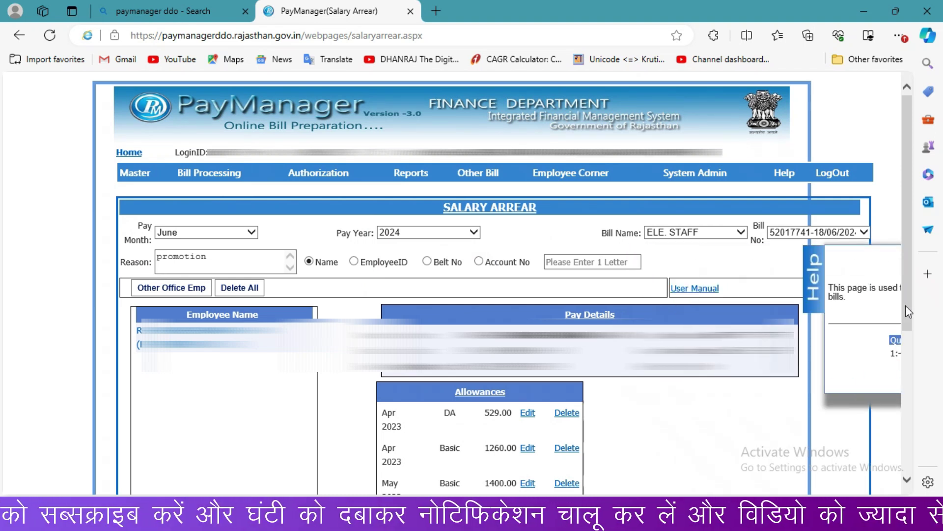
click(906, 305)
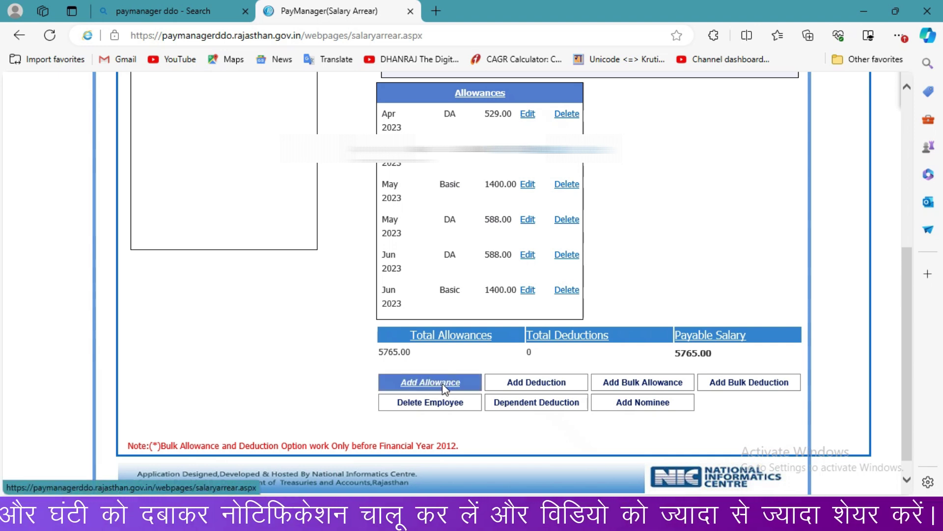
click(444, 383)
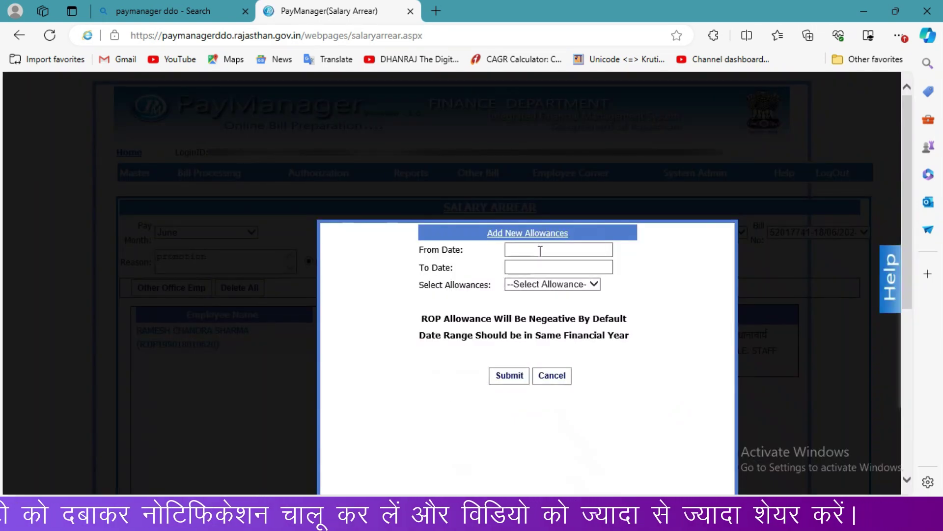
Step: Set the HRA arrear period from 04/04/2023 to 30/04/2023
click(540, 251)
click(569, 272)
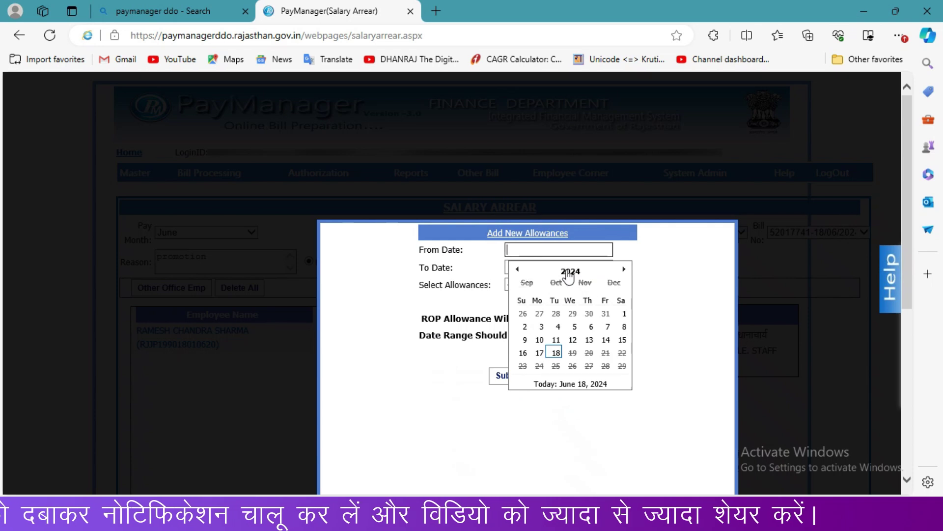
click(518, 269)
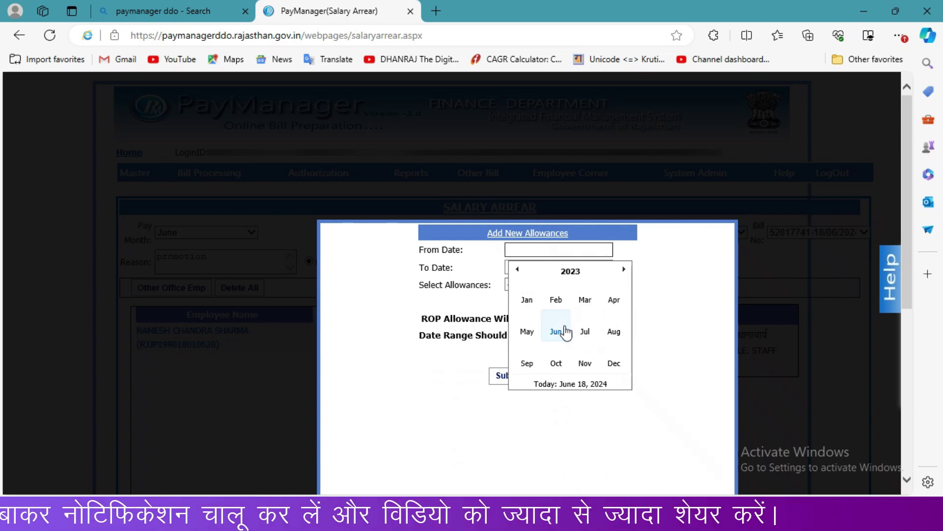
click(614, 300)
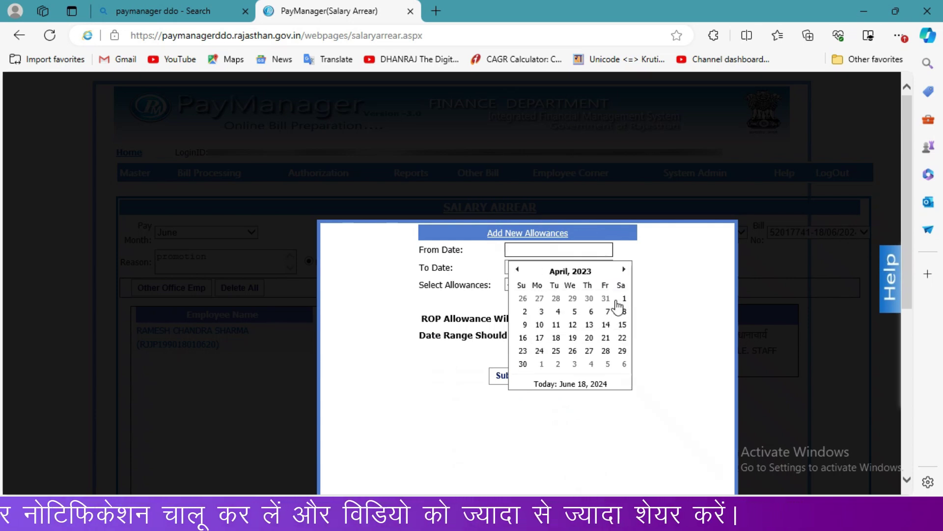
click(559, 313)
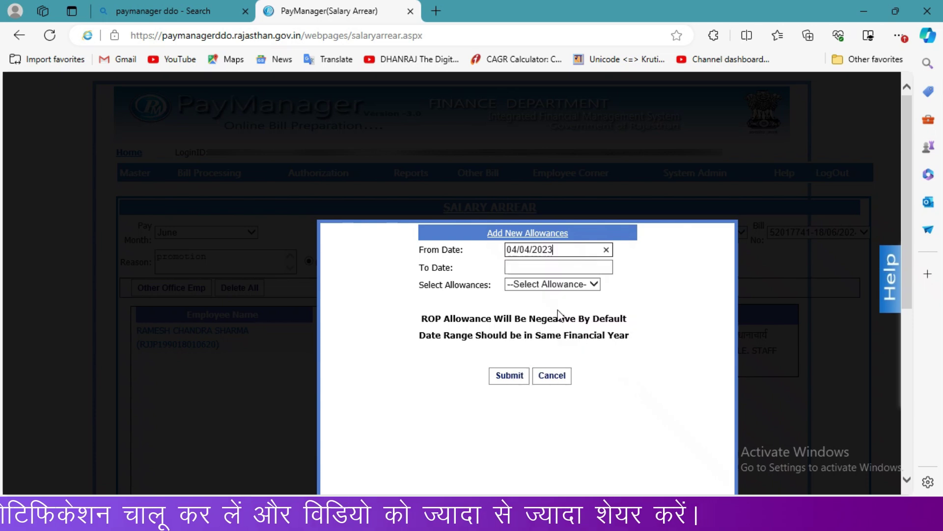
click(529, 267)
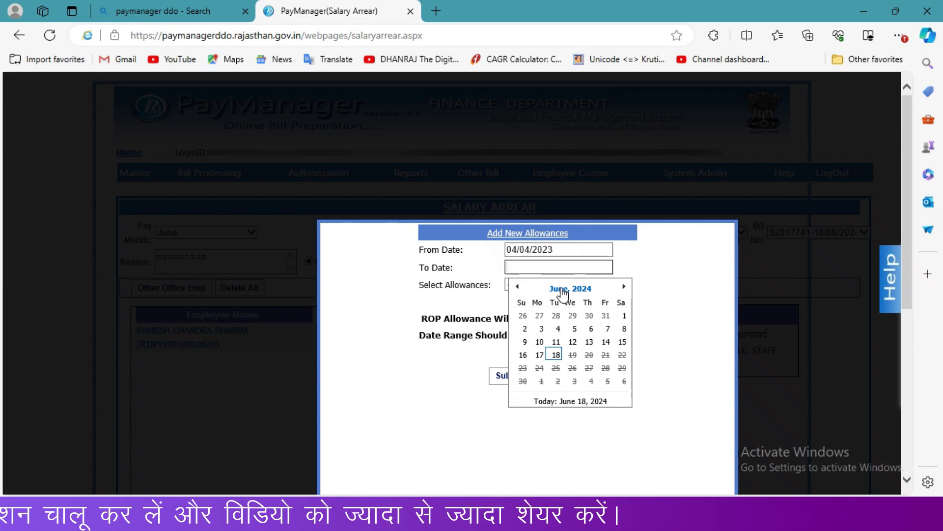
click(563, 290)
click(517, 287)
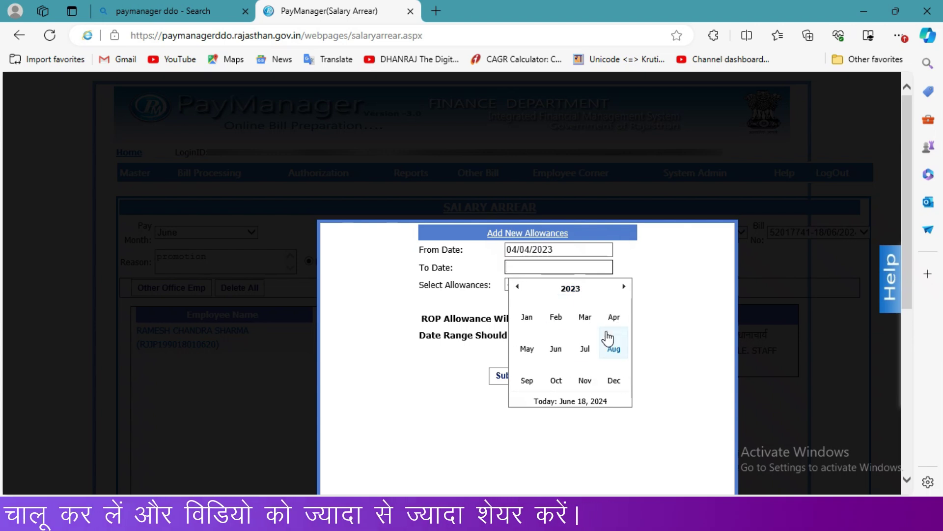
click(613, 319)
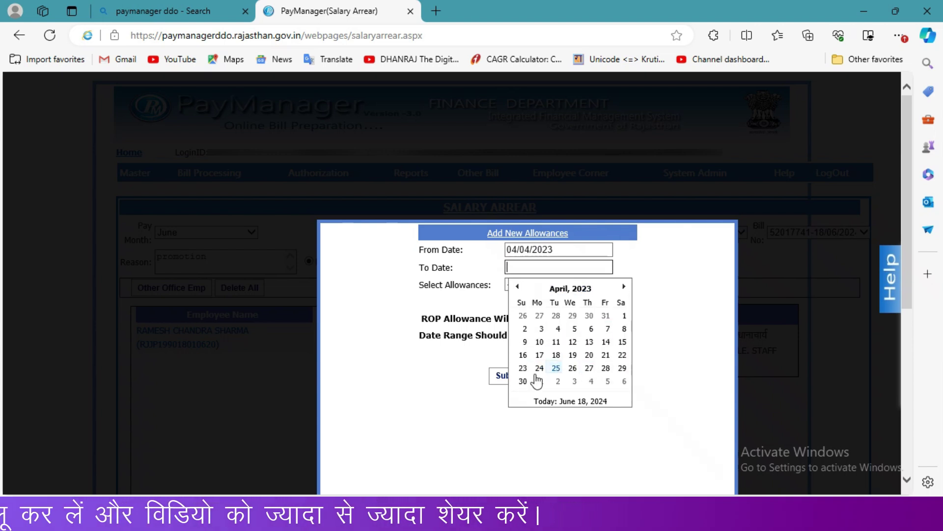
click(523, 381)
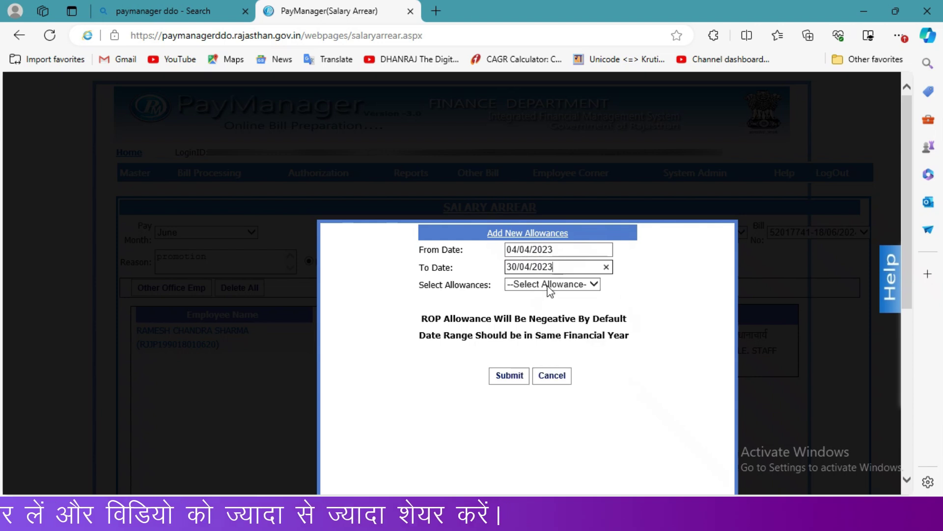
Step: Choose HRA(107), change already drawn from 8253.00 to 7428, and submit the 113 arrear
click(550, 285)
text(hr)
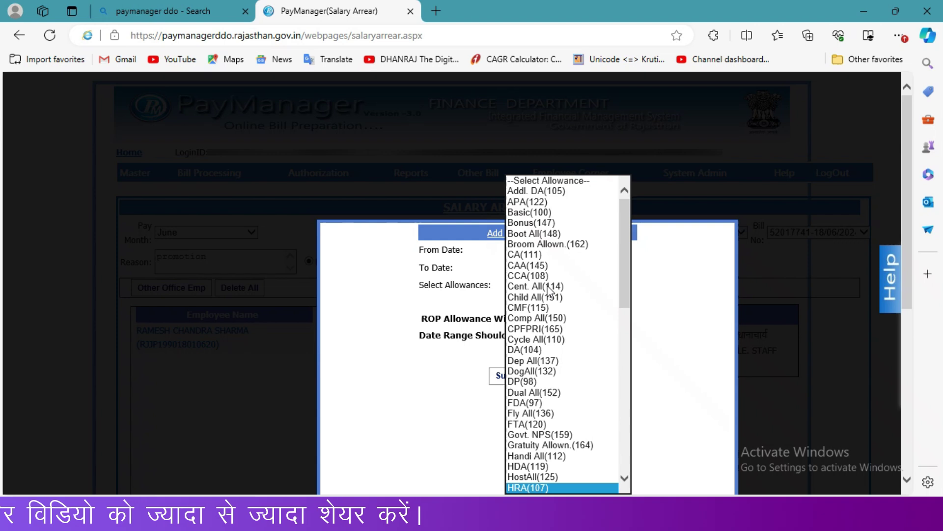
key(Return)
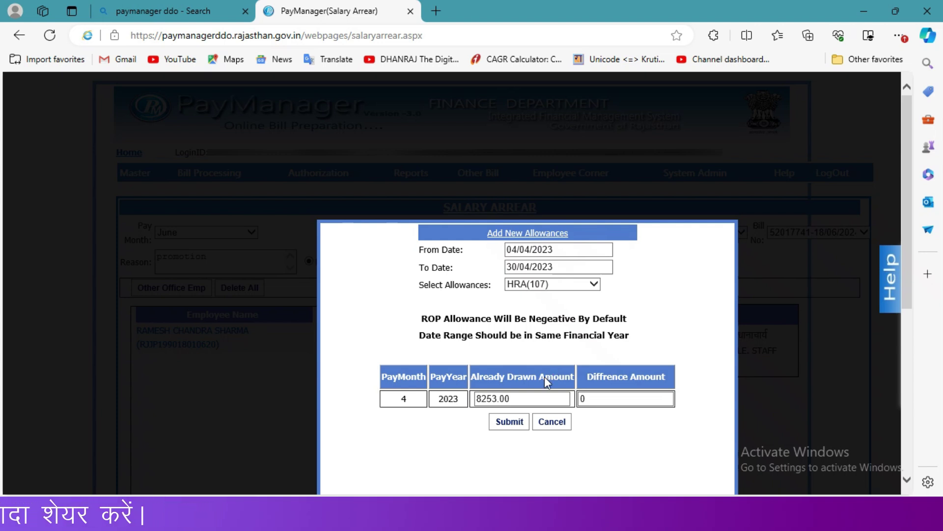
drag(522, 398, 466, 402)
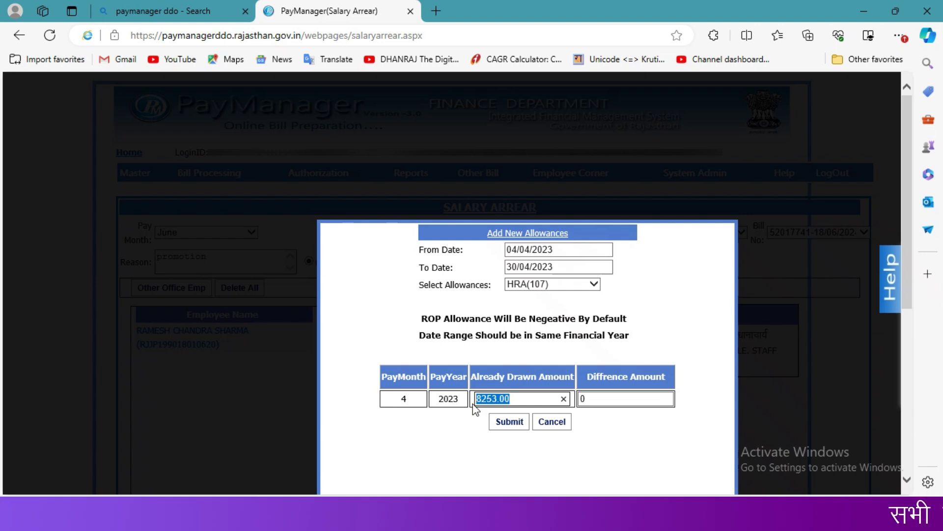
text(7428)
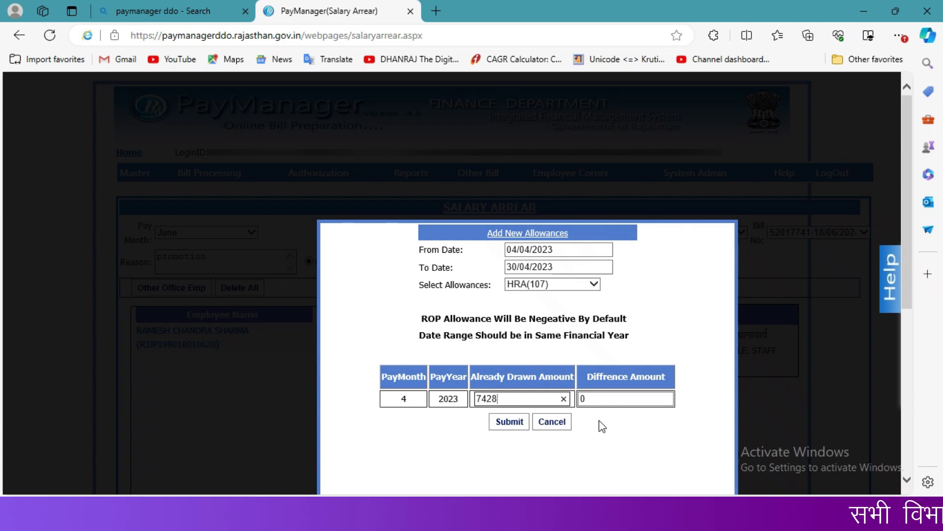
key(Tab)
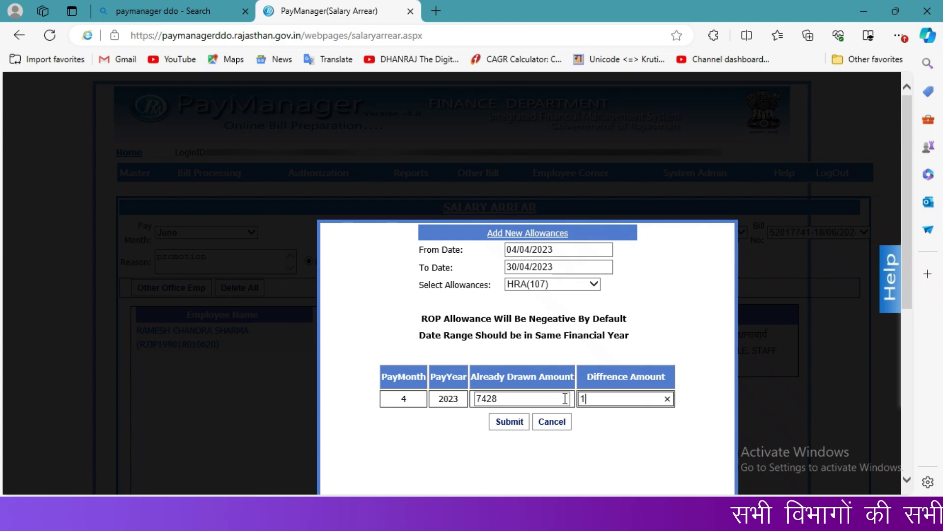
click(508, 422)
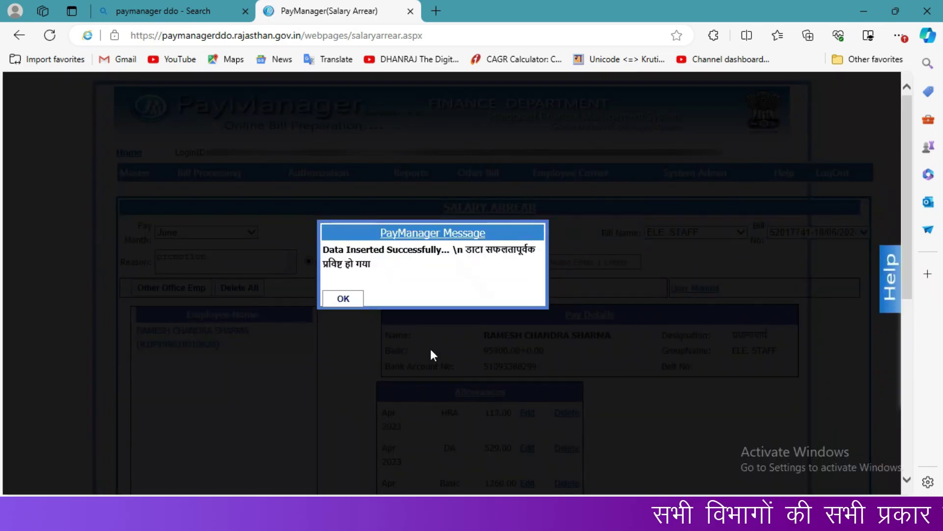
click(344, 298)
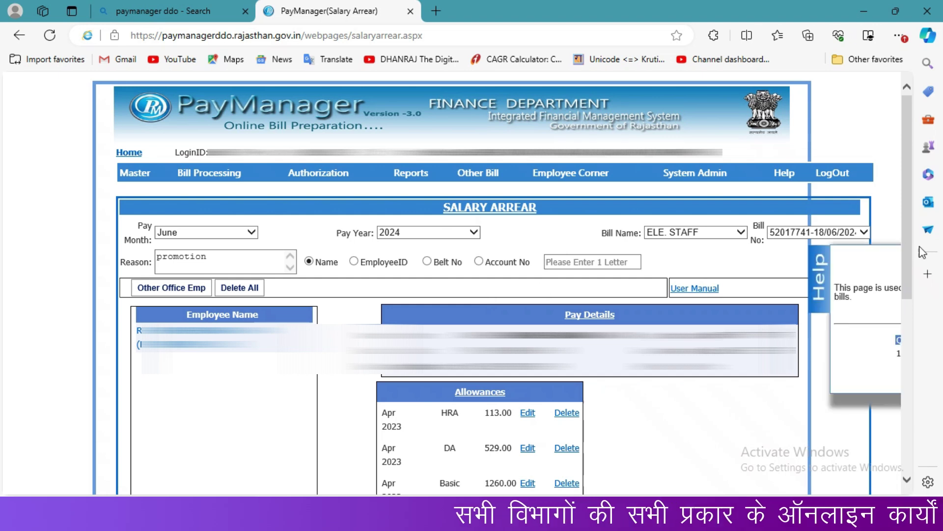
drag(907, 255, 909, 408)
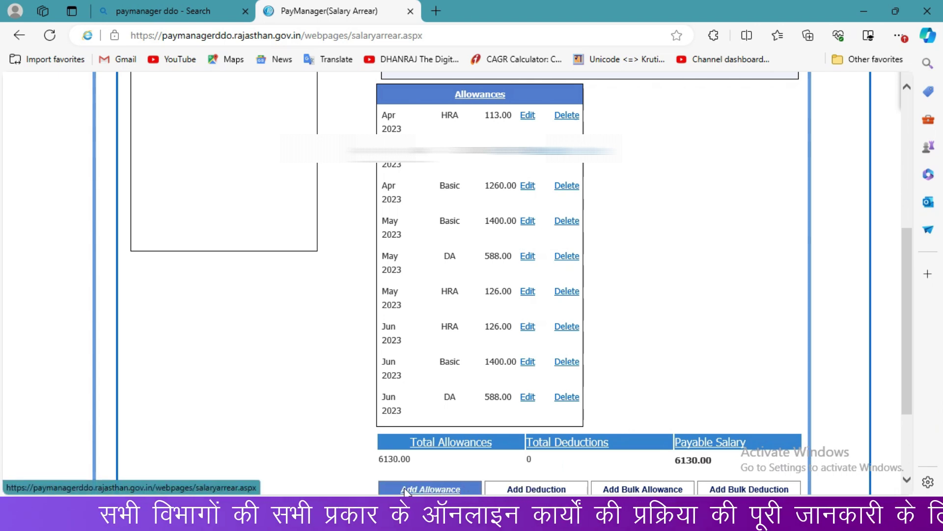
click(521, 491)
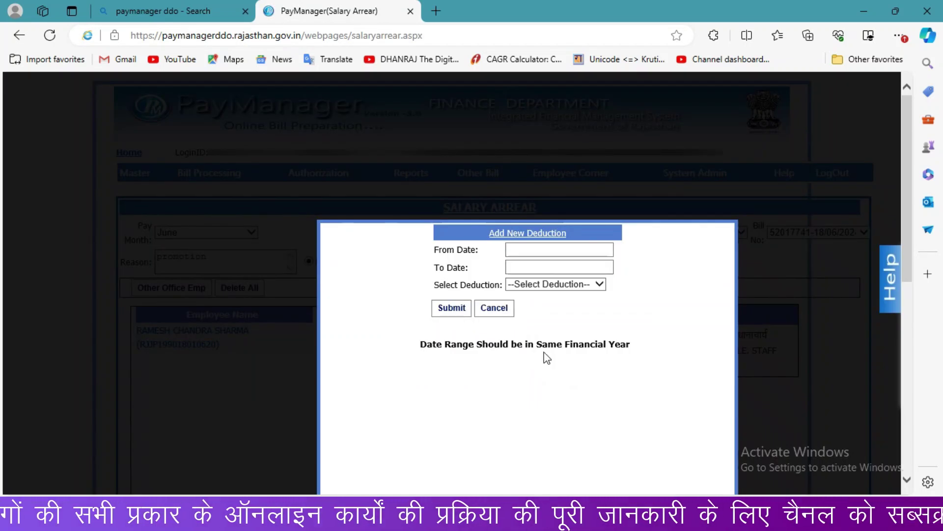
click(551, 250)
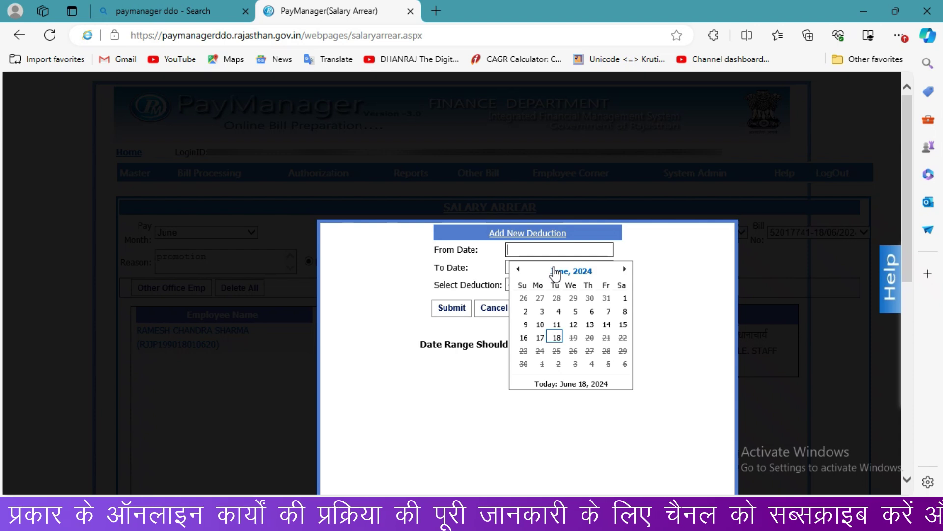
click(555, 273)
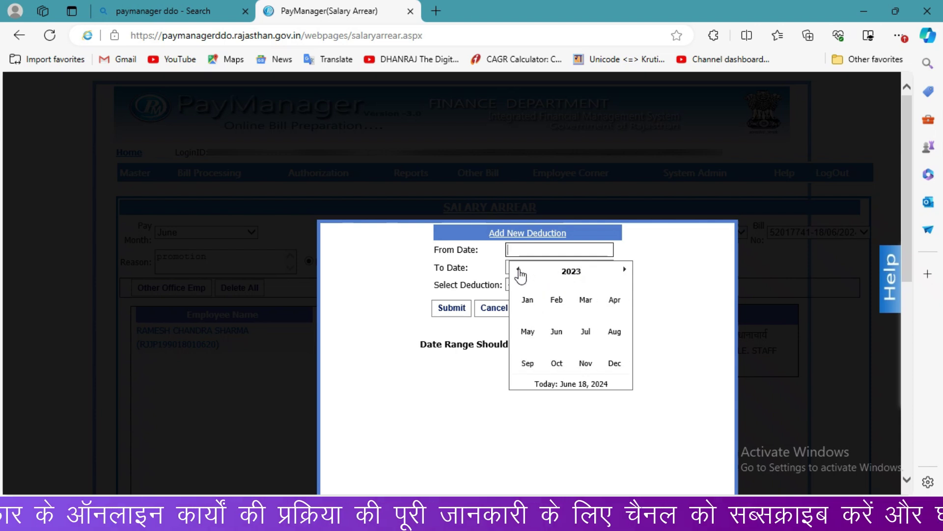
click(616, 303)
click(558, 310)
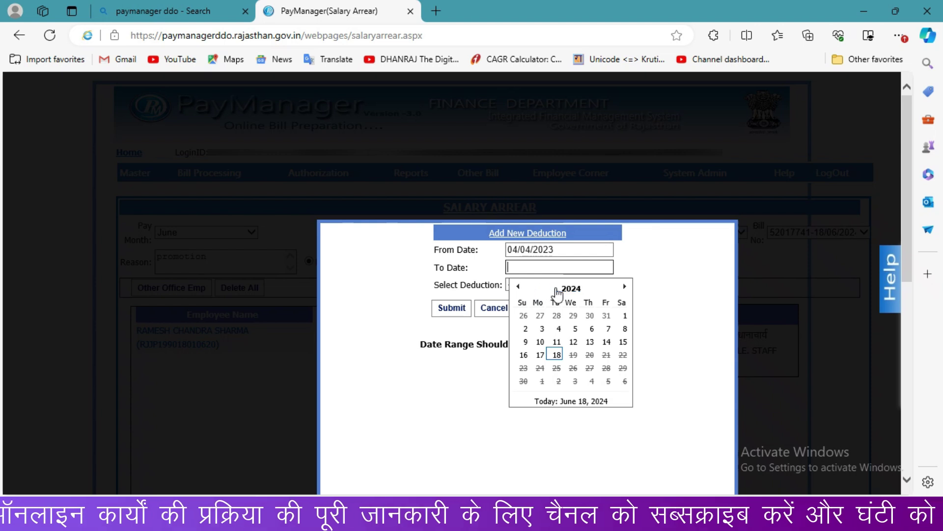
click(519, 291)
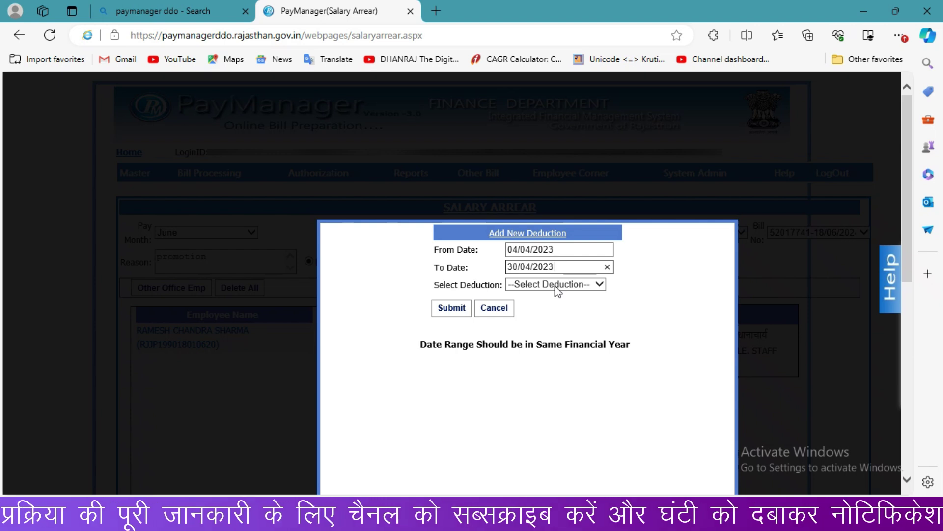
click(557, 291)
scroll(539, 474, down, 5)
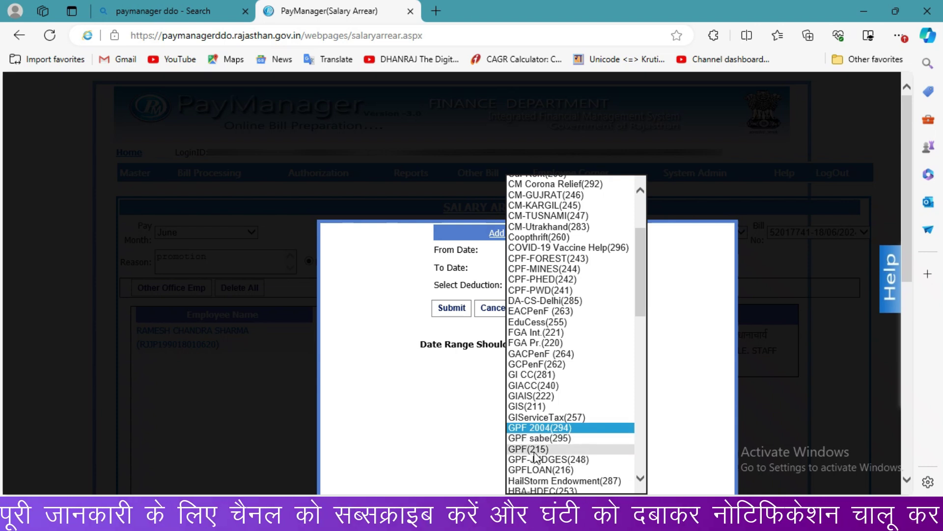
click(535, 449)
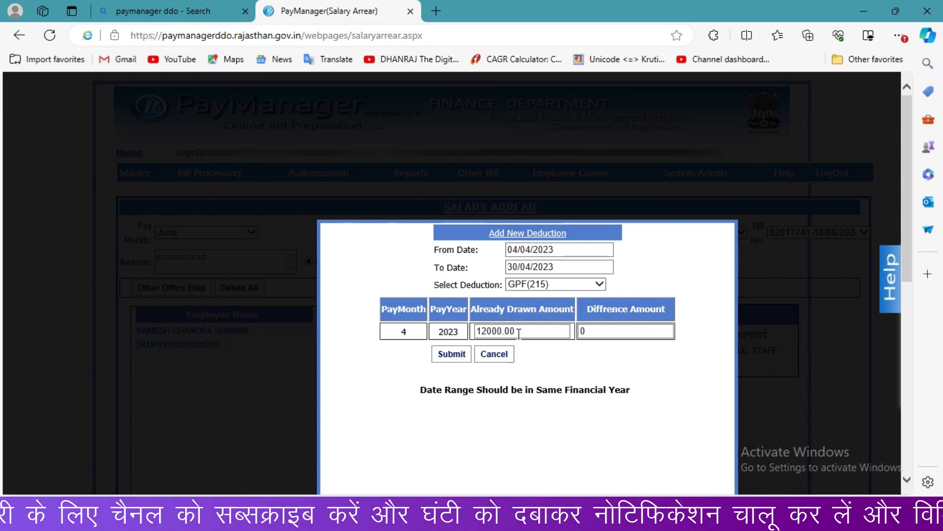
double_click(599, 333)
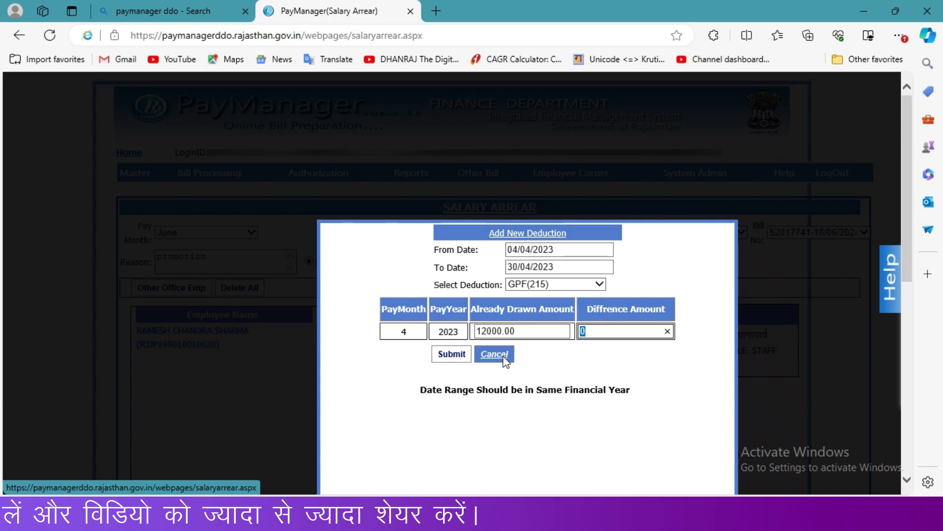
click(504, 358)
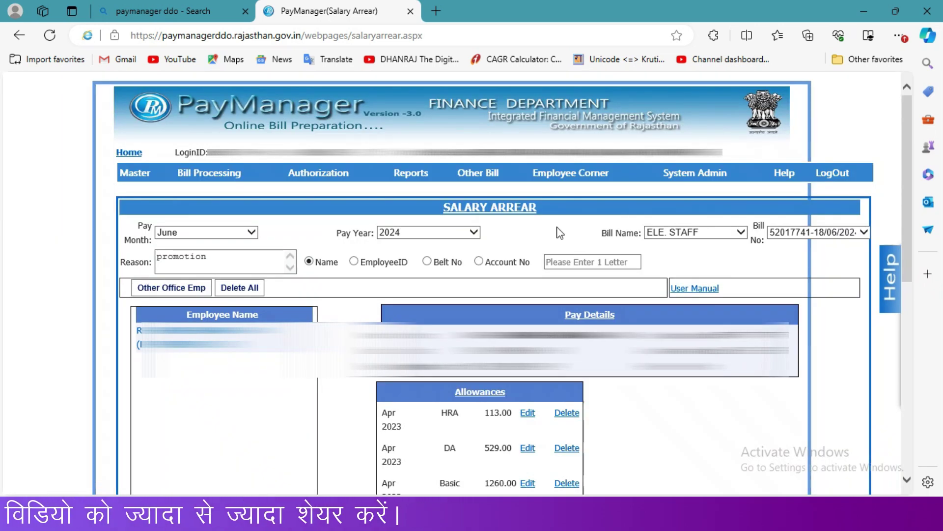
mouse_move(406, 175)
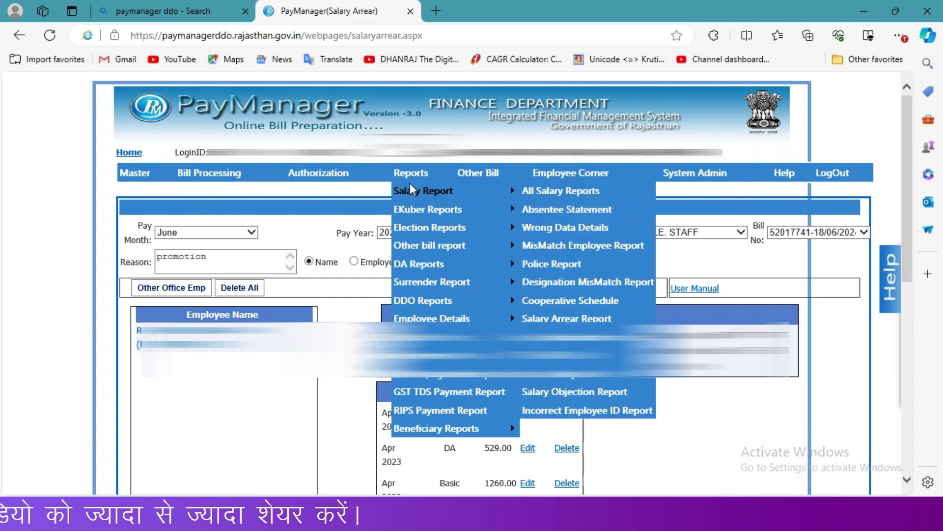
mouse_move(413, 191)
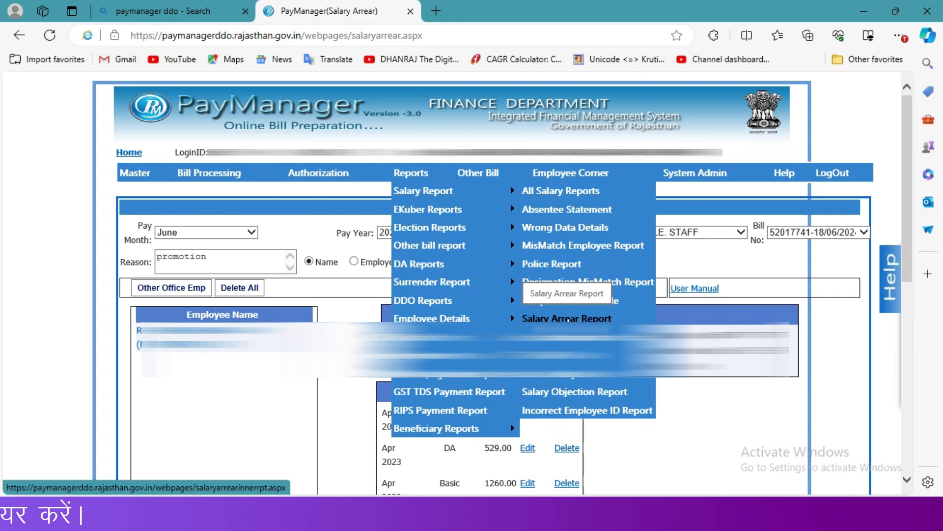
click(568, 320)
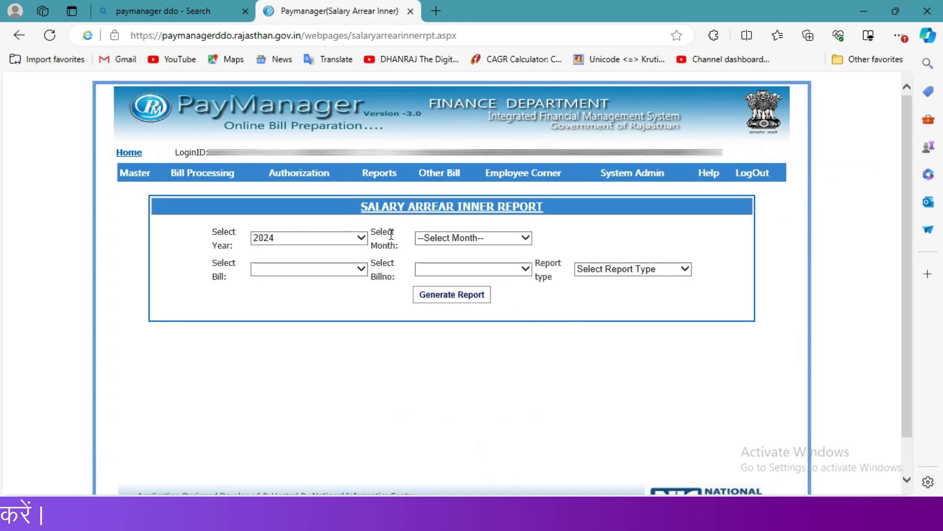
click(416, 241)
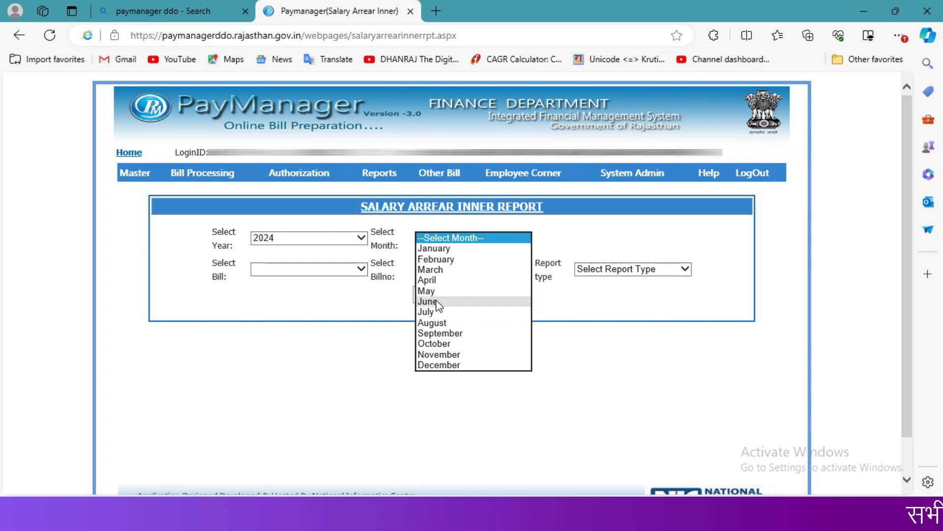
click(427, 302)
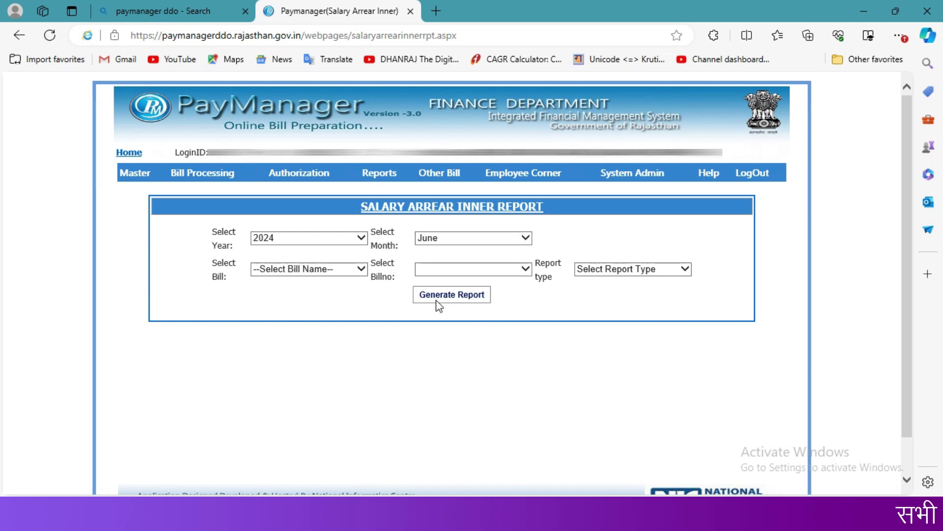
click(344, 277)
click(328, 282)
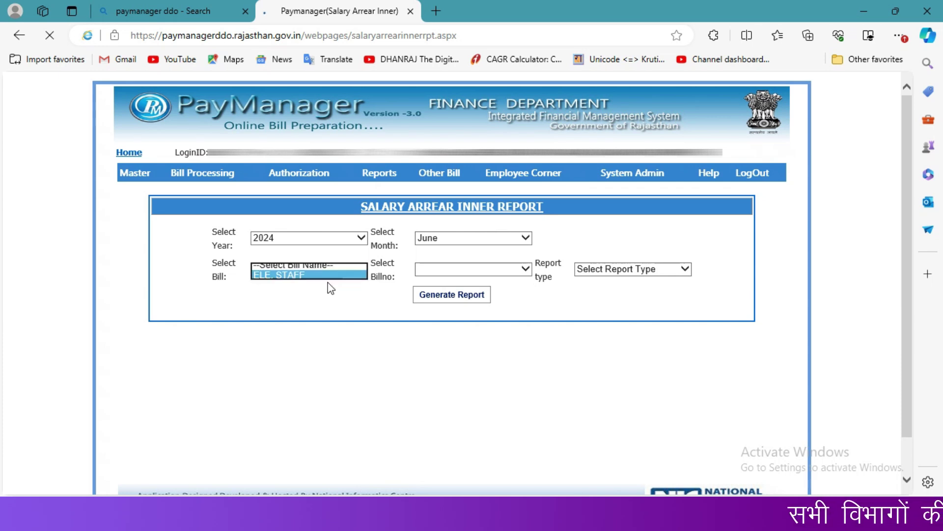
click(451, 275)
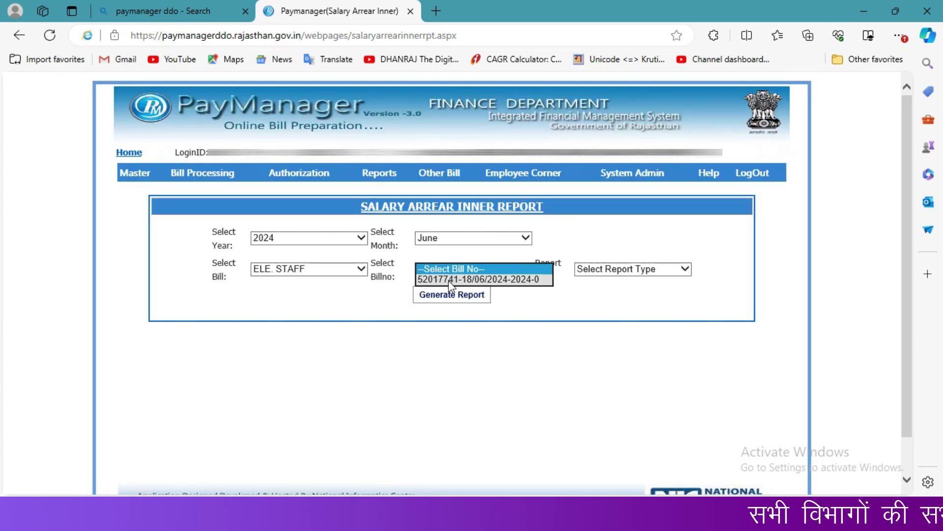
click(450, 281)
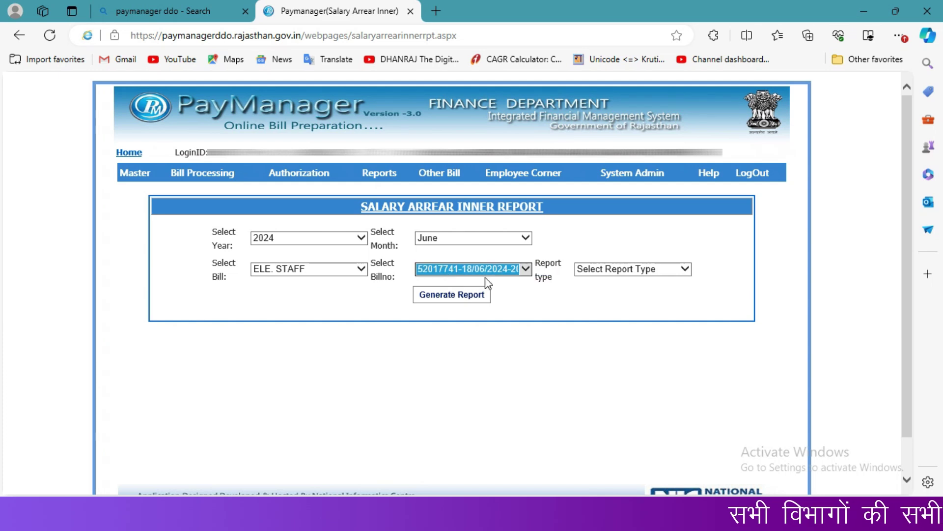
click(597, 271)
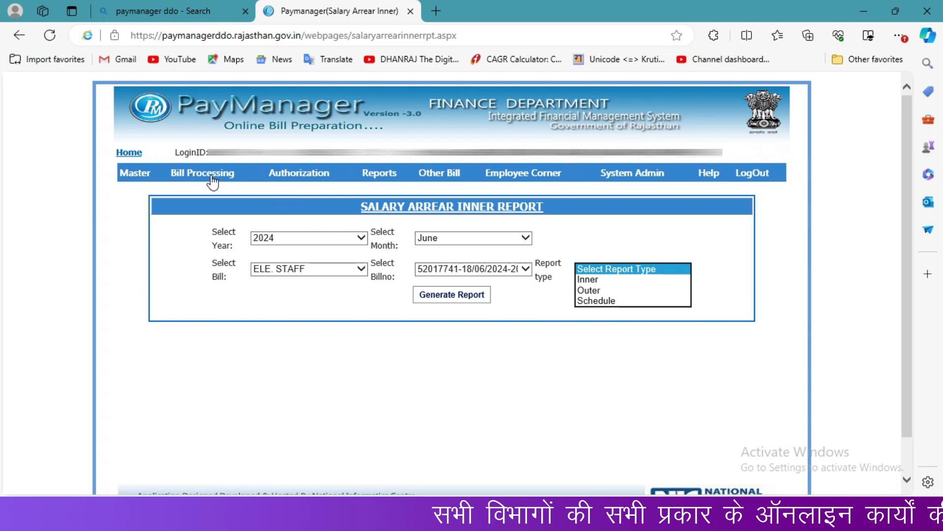
mouse_move(204, 175)
mouse_move(200, 210)
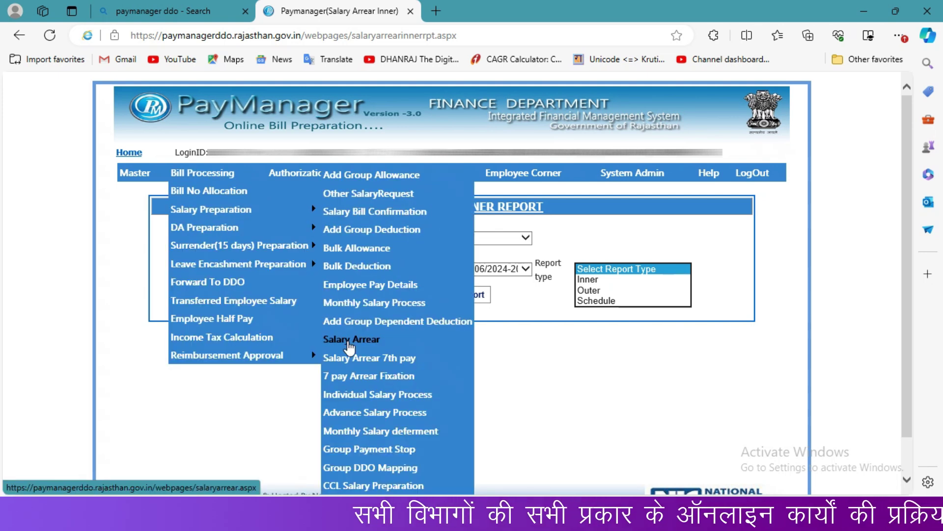
click(346, 341)
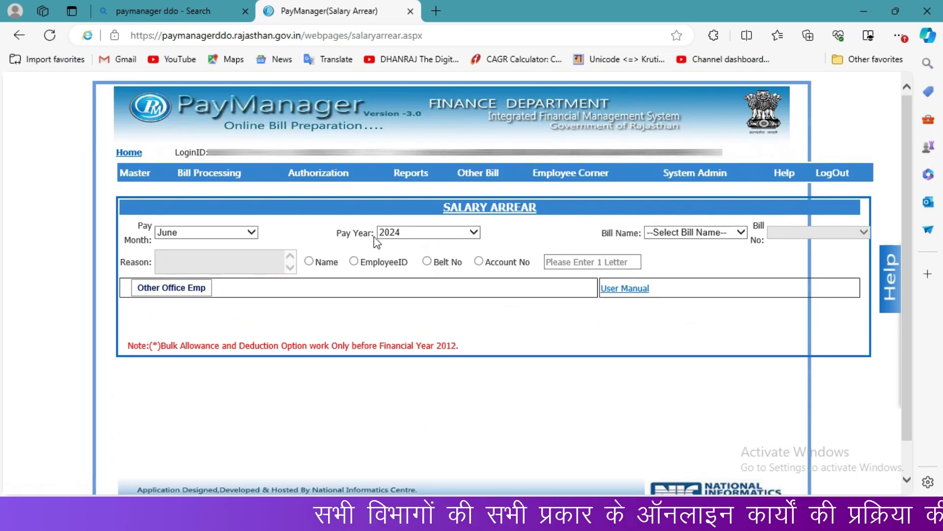
click(676, 242)
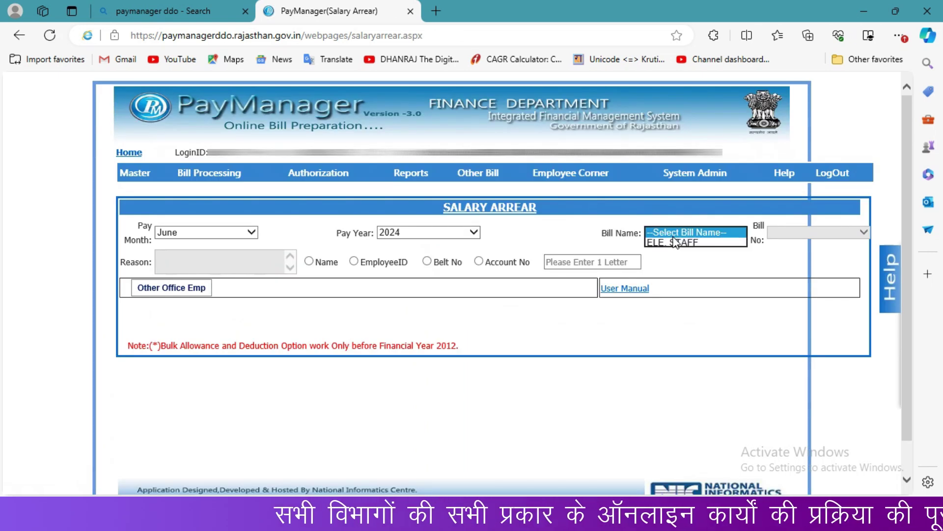
click(675, 252)
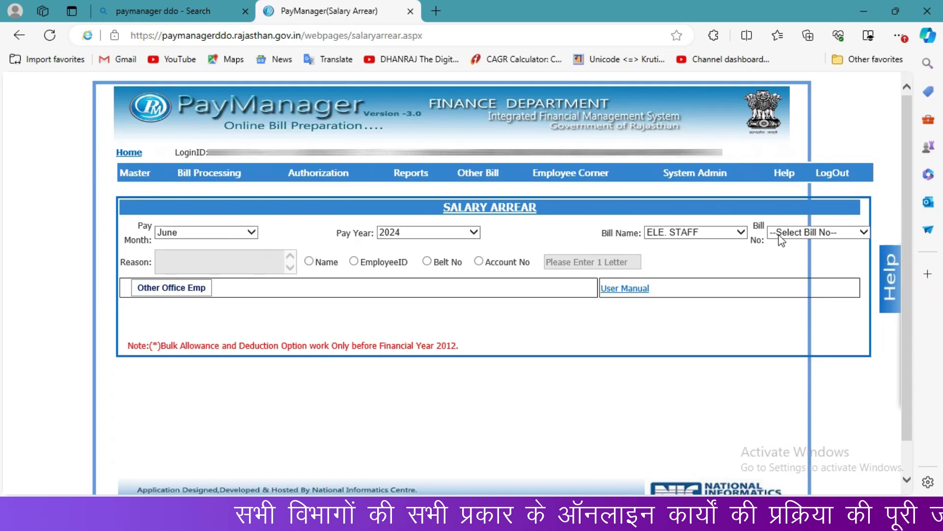
click(783, 235)
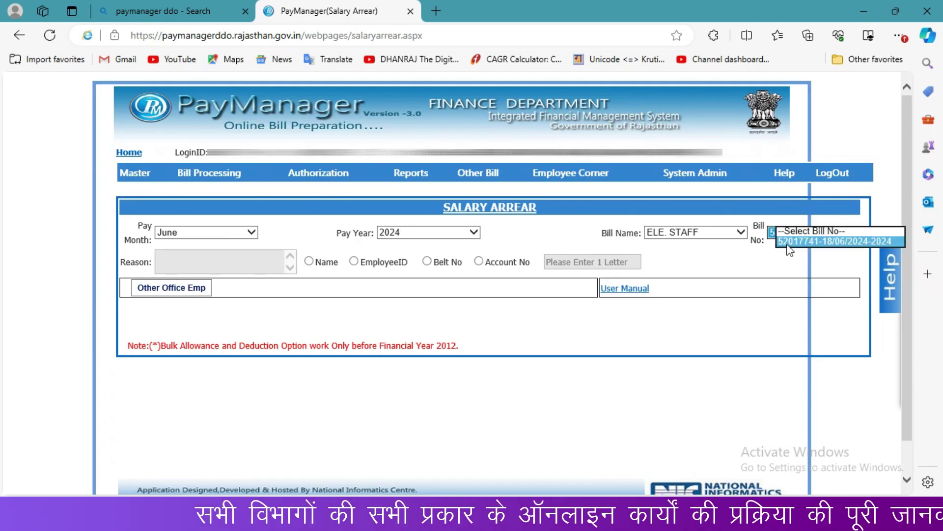
click(787, 242)
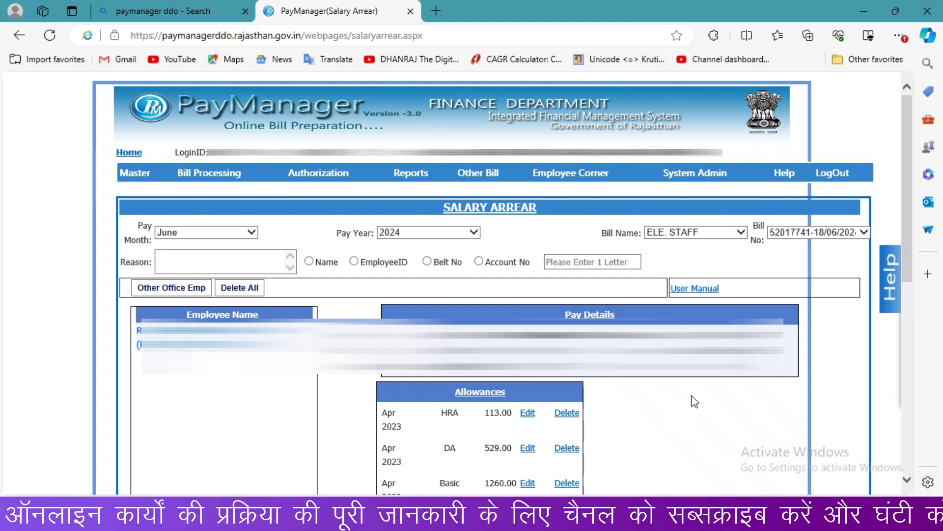
drag(907, 234, 895, 435)
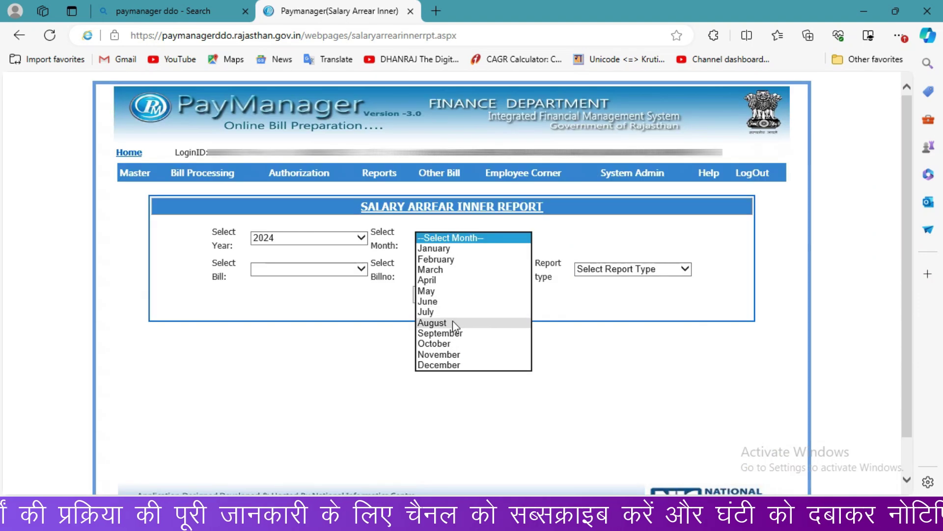
click(455, 302)
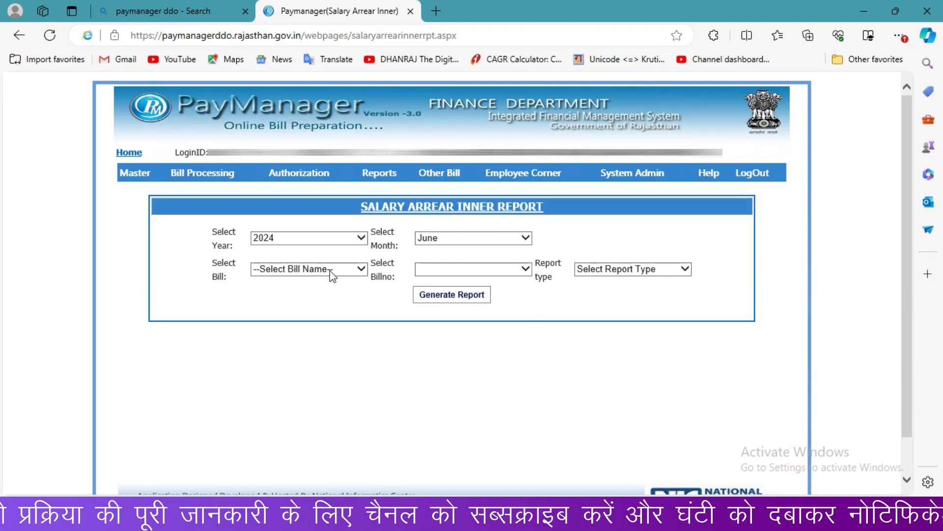
click(329, 270)
click(322, 281)
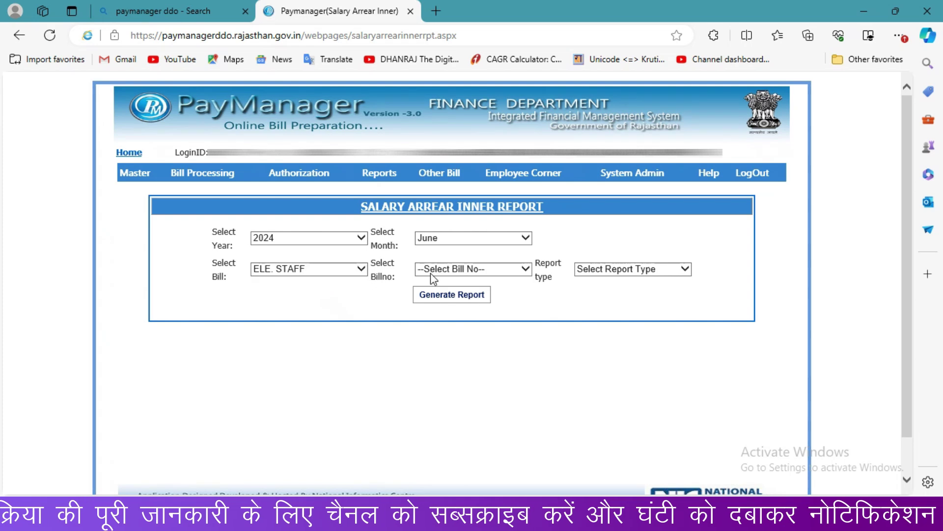
click(473, 271)
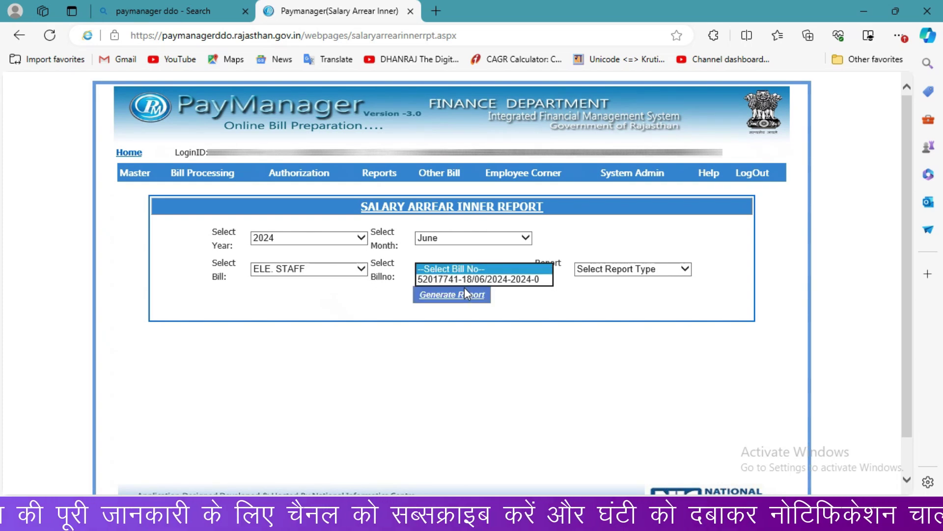
click(476, 279)
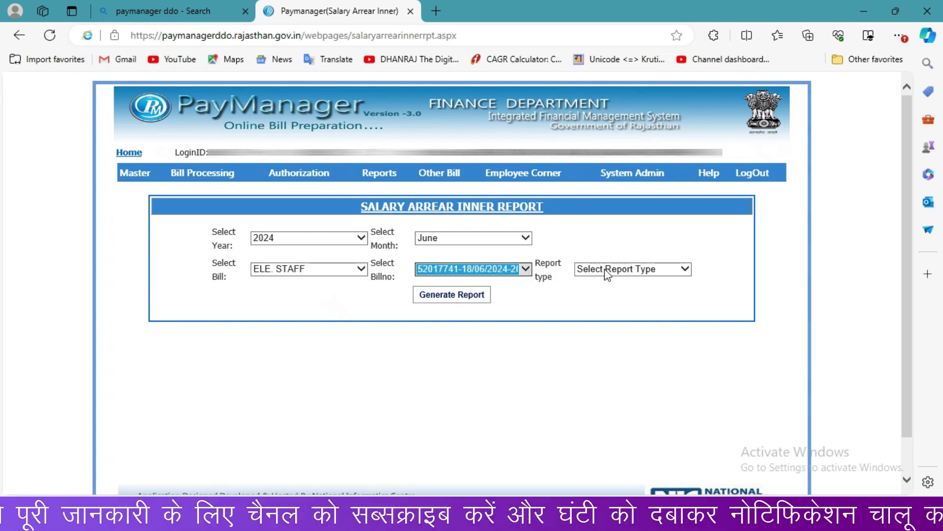
click(605, 269)
click(604, 279)
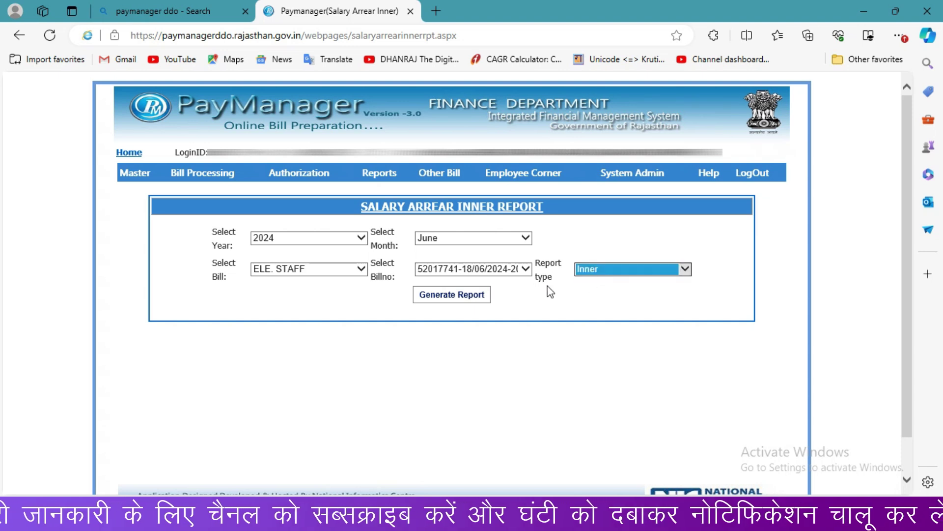
click(475, 292)
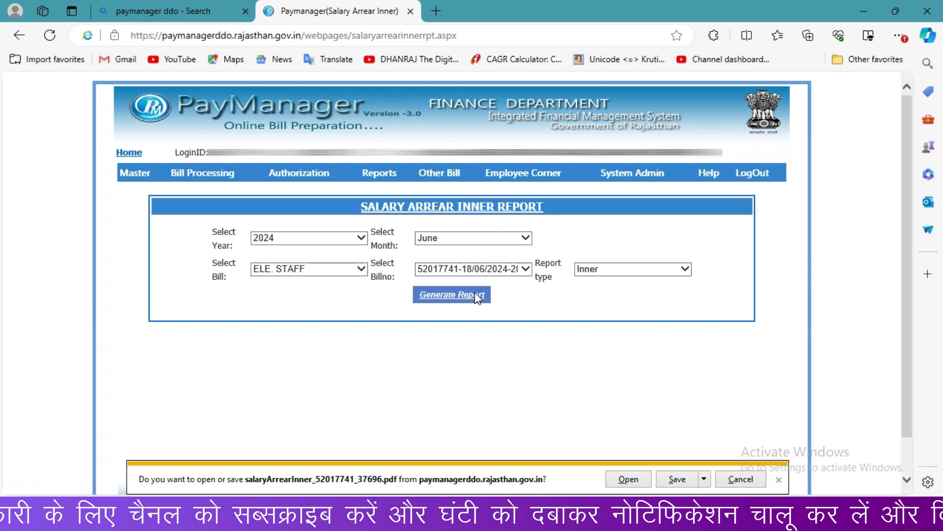
Step: View the two-page salaryArrearInner_52017741_37696.pdf in Acrobat, then close it
click(636, 484)
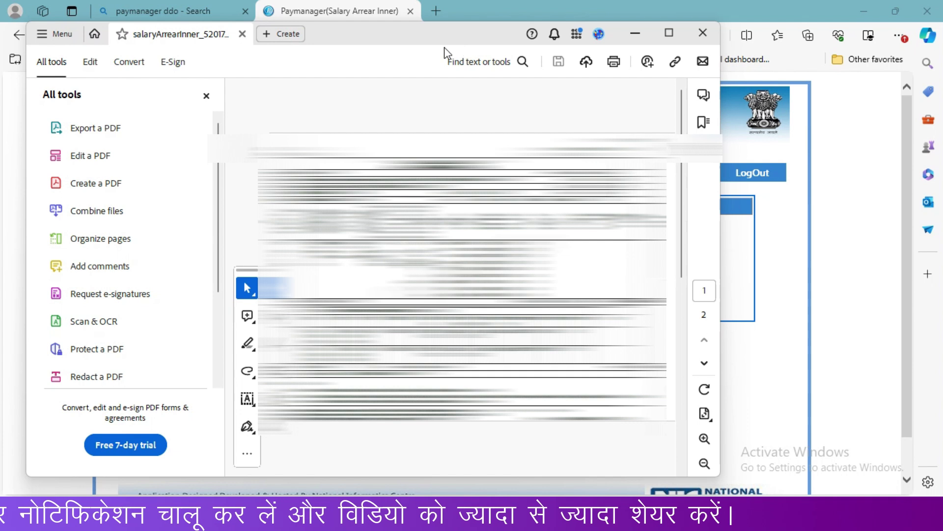
key(alt+F4)
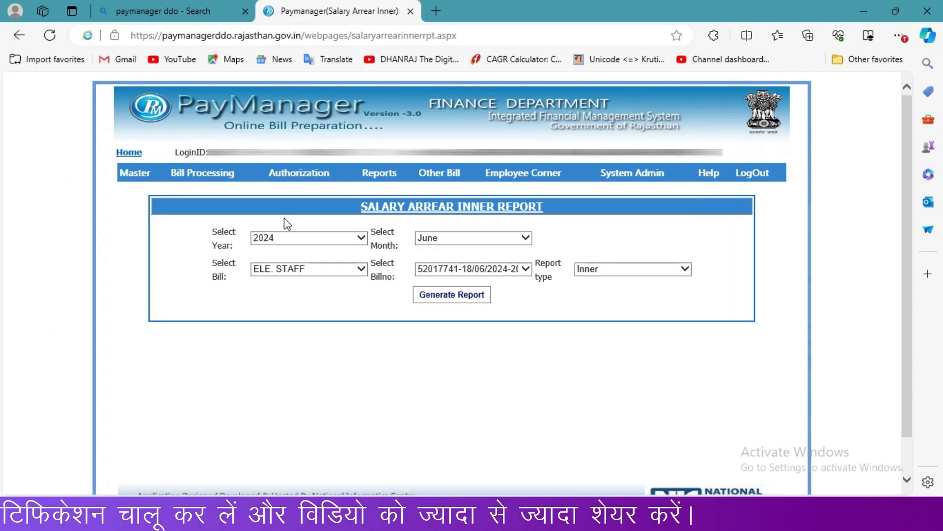
Step: On Documents Upload, select bill type Salary Arrear, group ELE. STAFF and bill 52017741
mouse_move(299, 178)
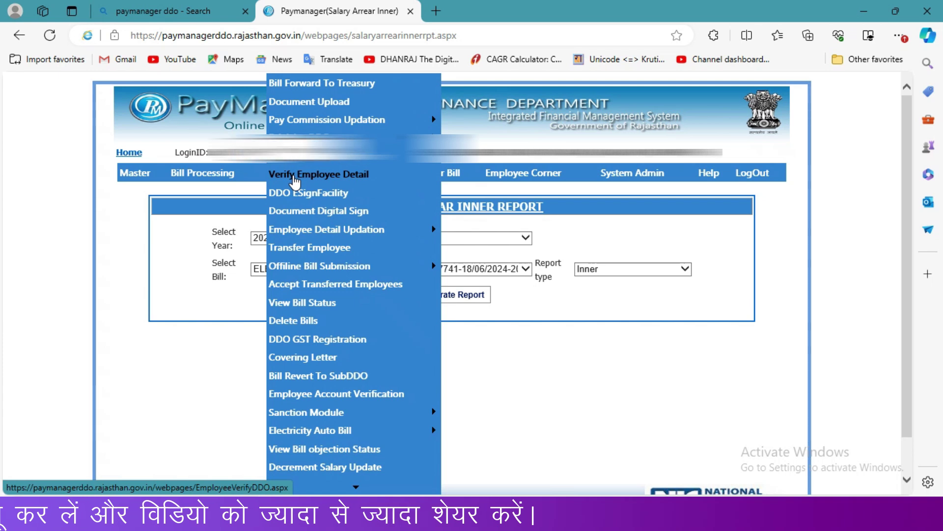
mouse_move(310, 118)
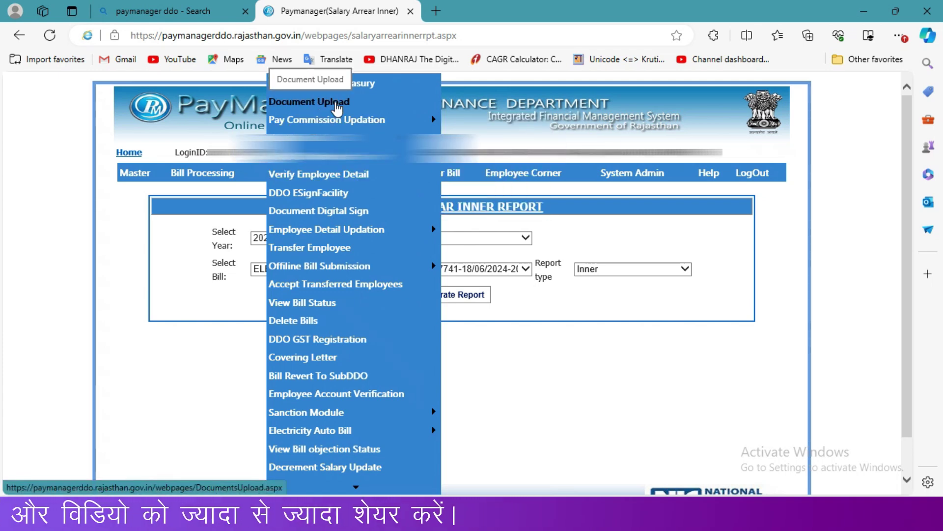
click(337, 103)
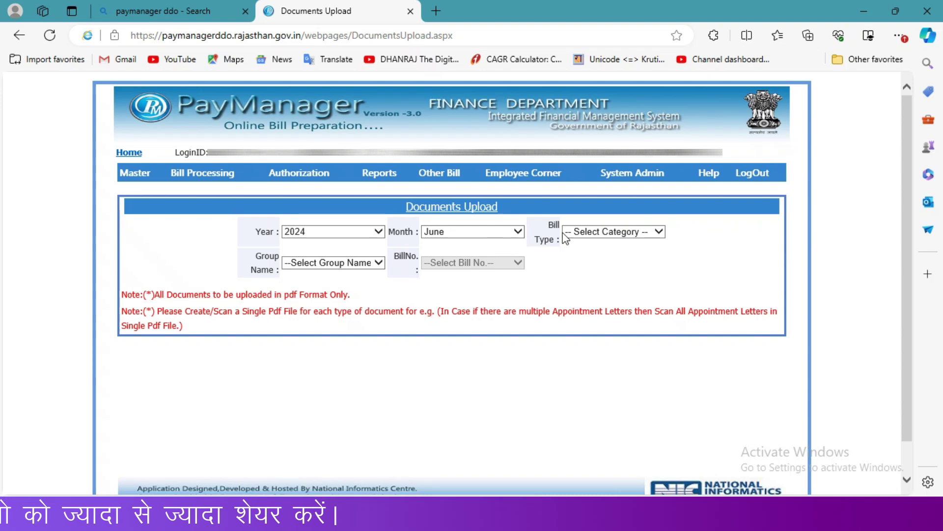
click(603, 233)
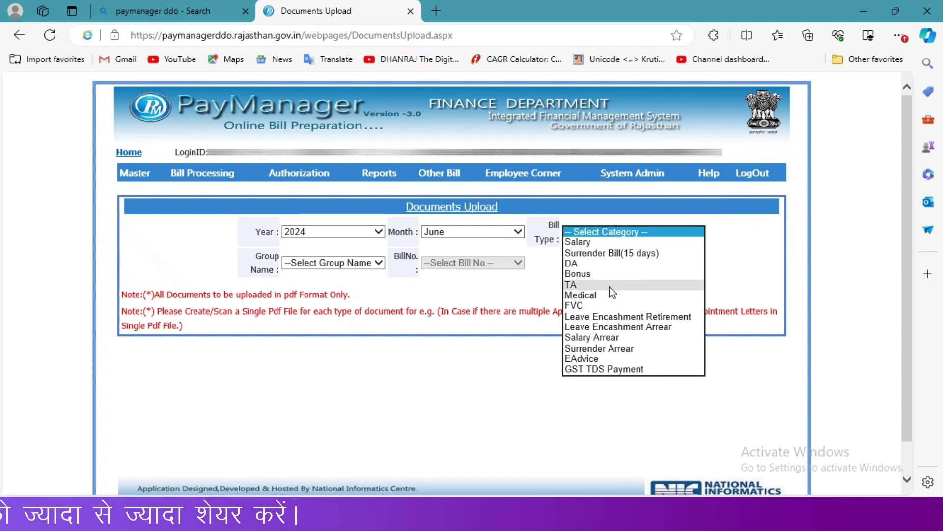
click(596, 337)
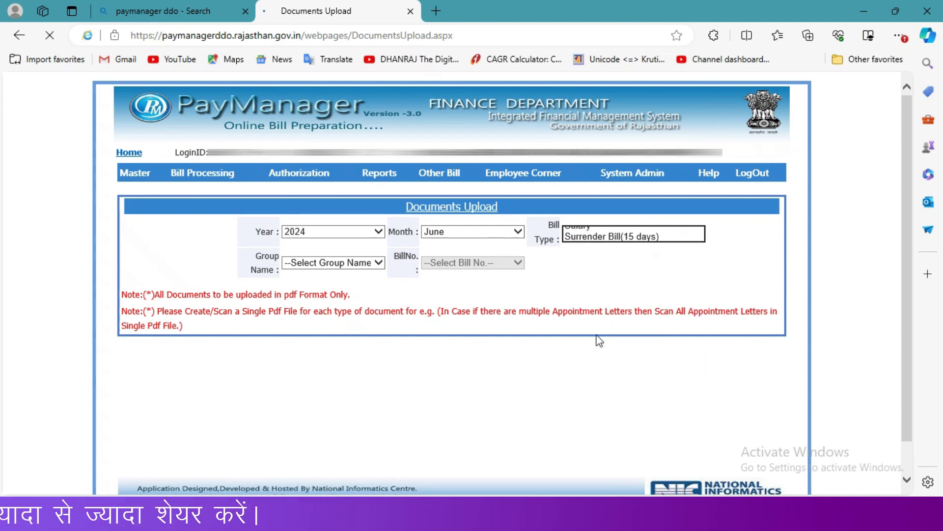
click(323, 266)
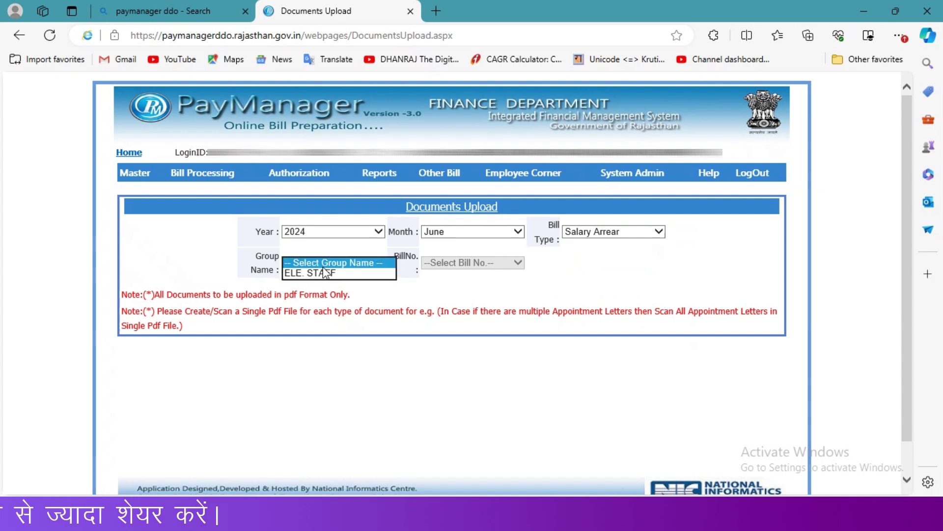
click(326, 274)
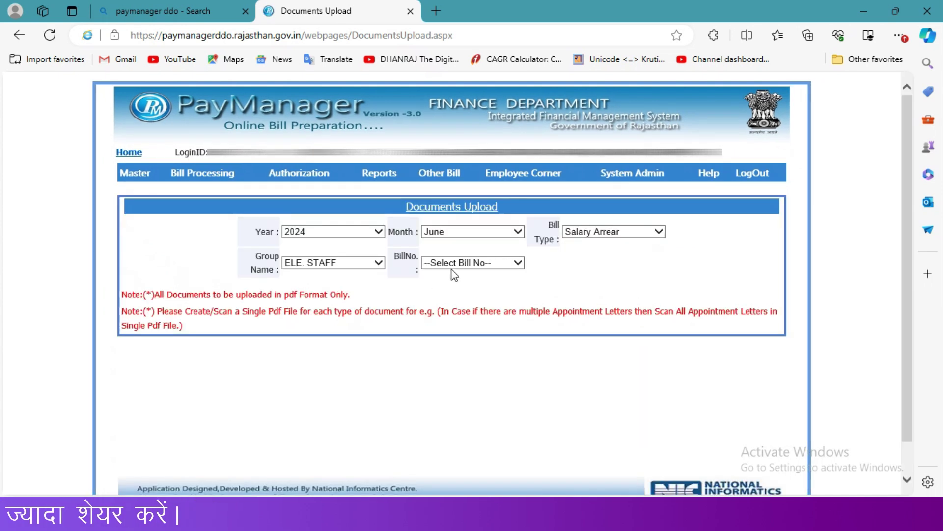
click(457, 268)
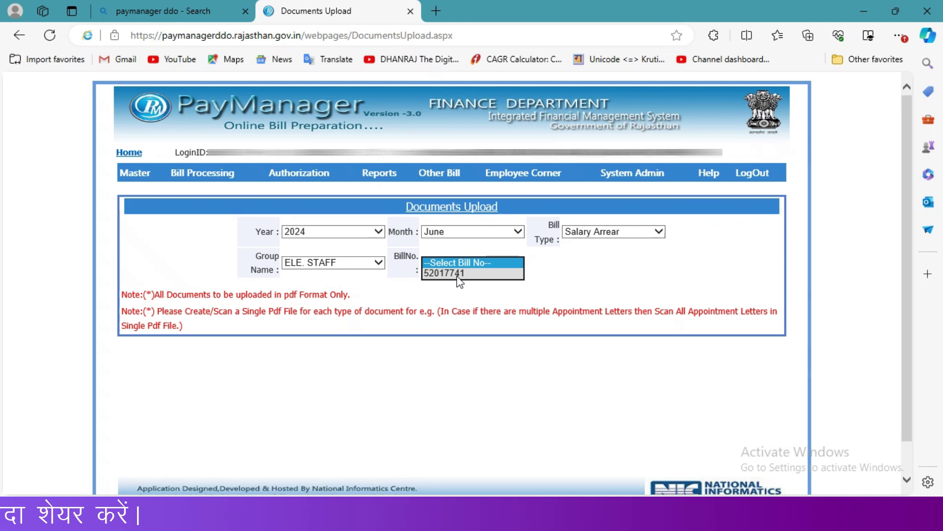
click(457, 273)
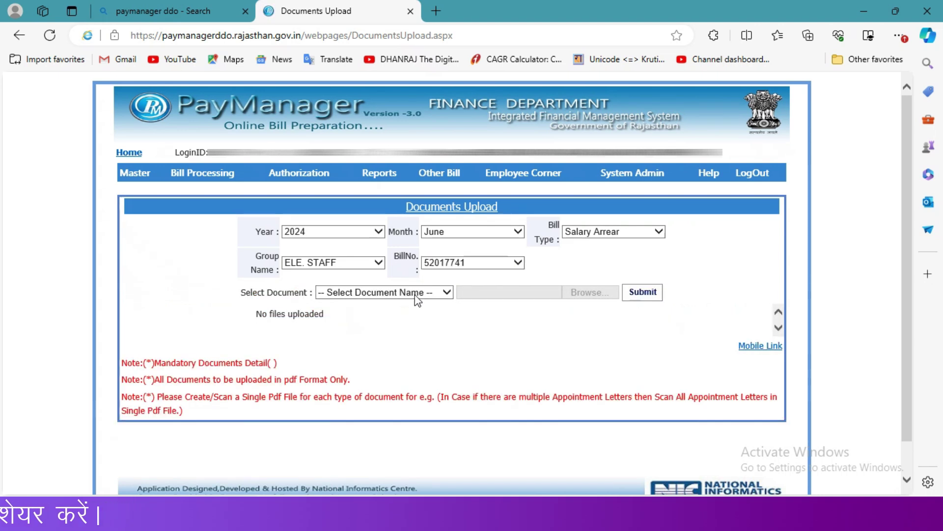
Step: Upload pr arr.pdf as the Salary Arrear Order and confirm it is listed
click(426, 293)
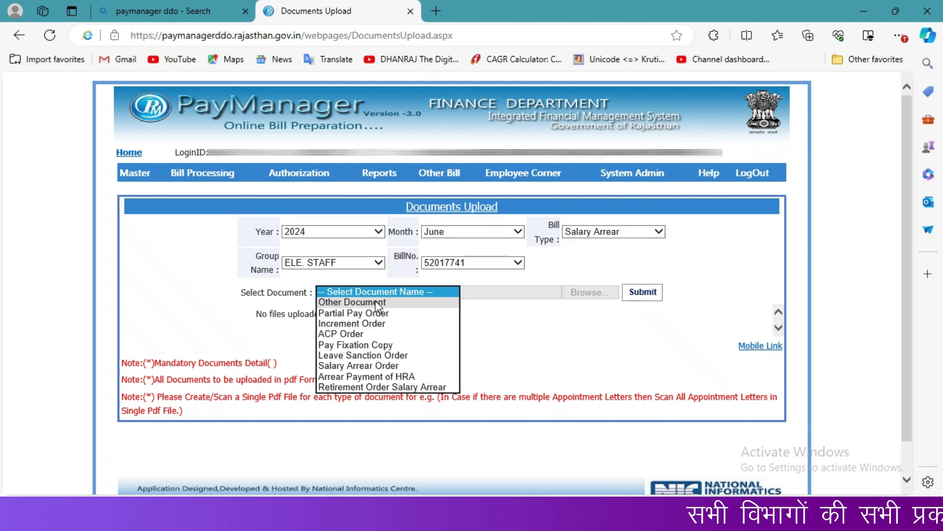
click(358, 366)
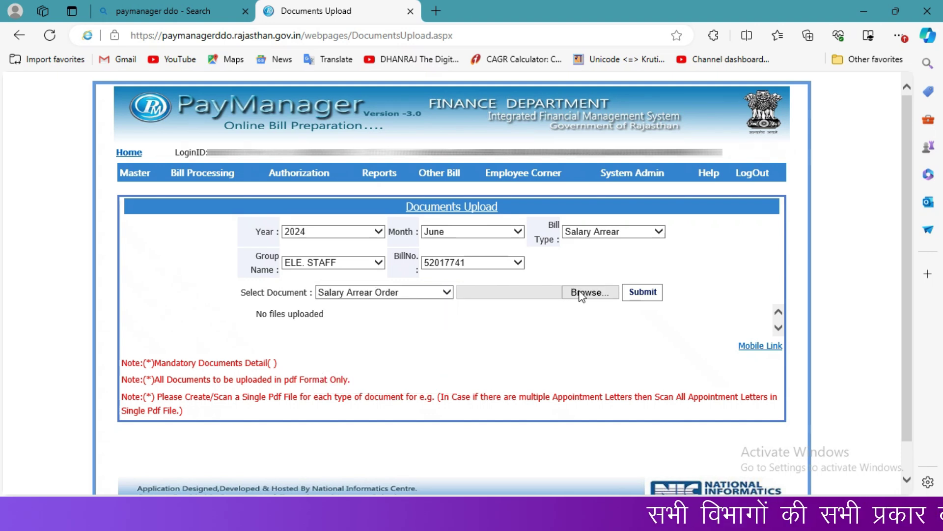
click(591, 297)
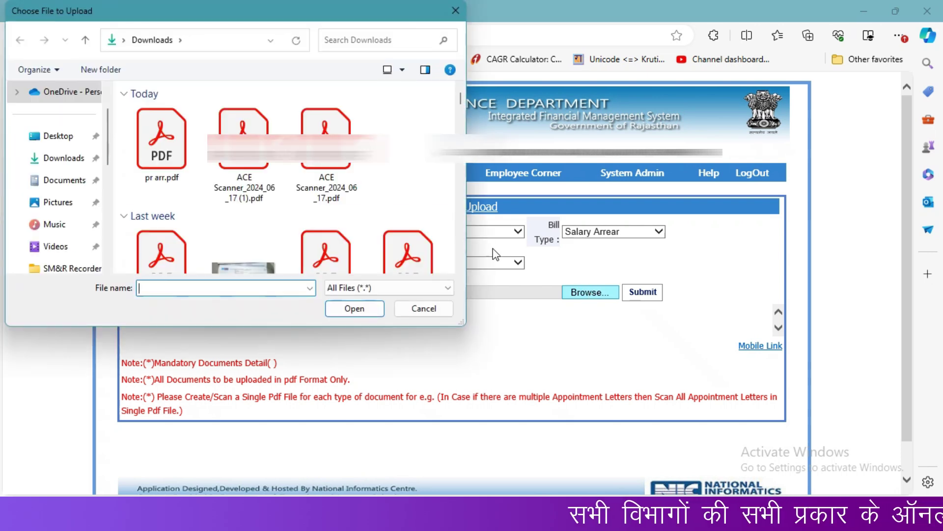
double_click(160, 133)
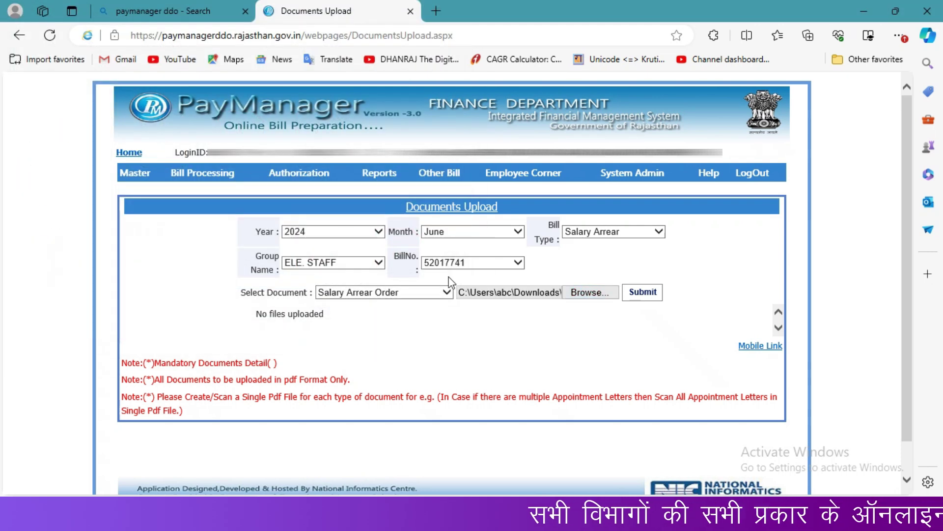
click(650, 297)
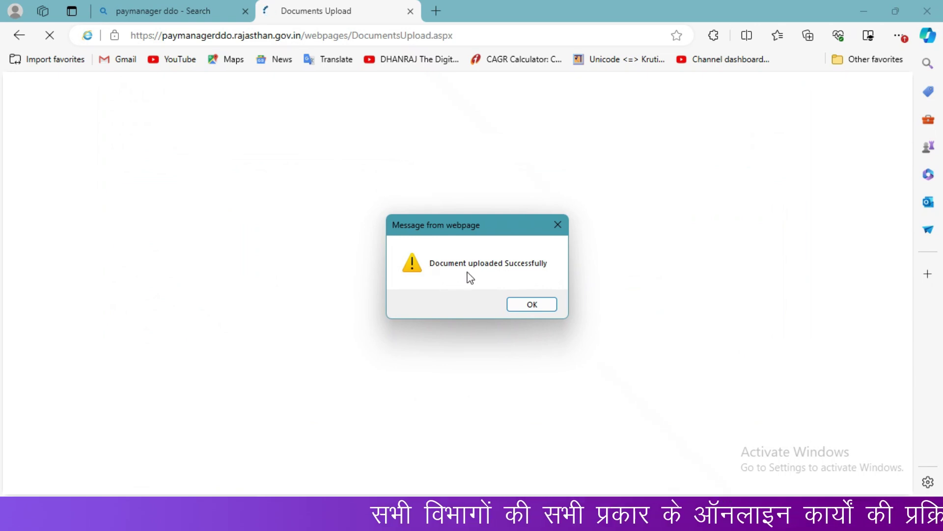
click(532, 304)
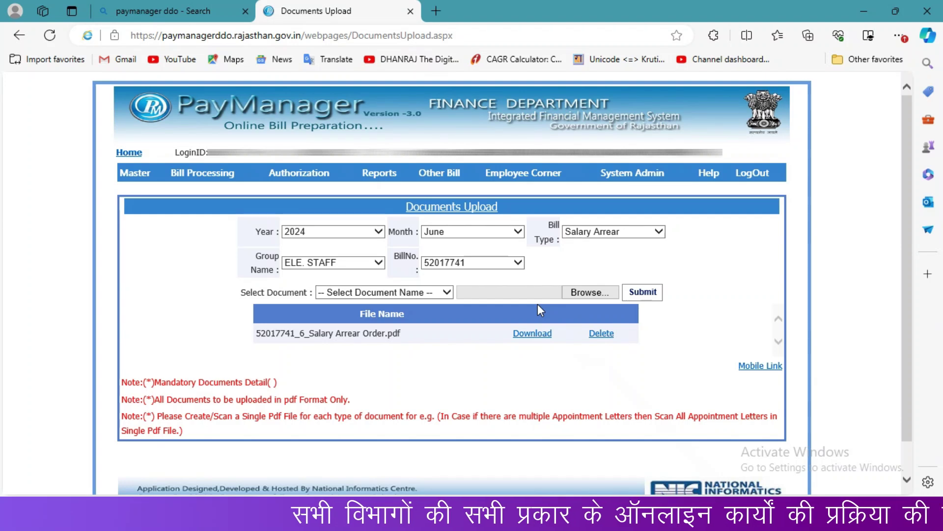
click(405, 287)
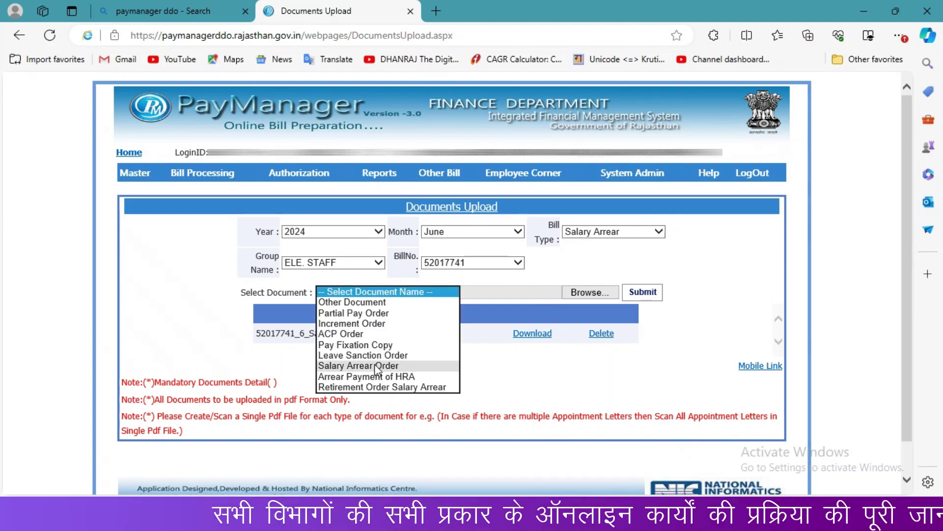
click(556, 377)
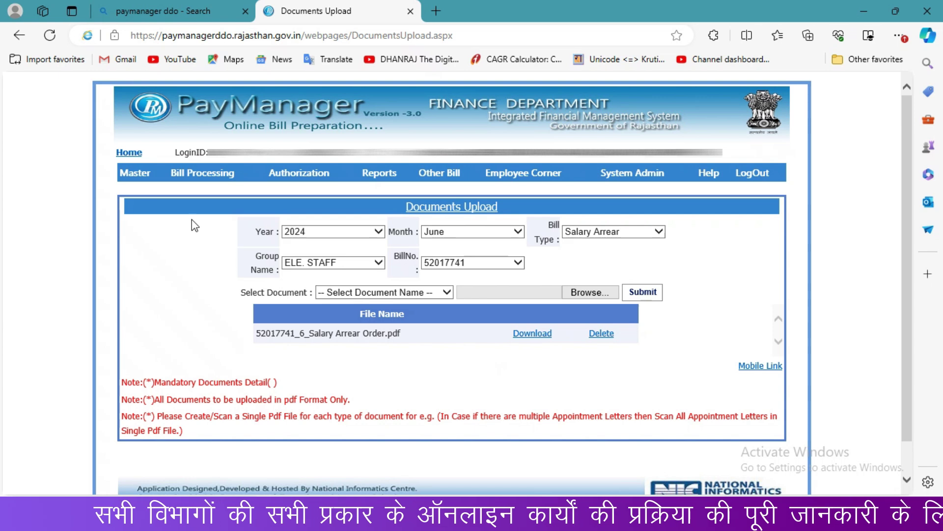
Step: In Forward To DDO, select Salary Arrear, ELE. STAFF, and tick bill 52017741
mouse_move(198, 178)
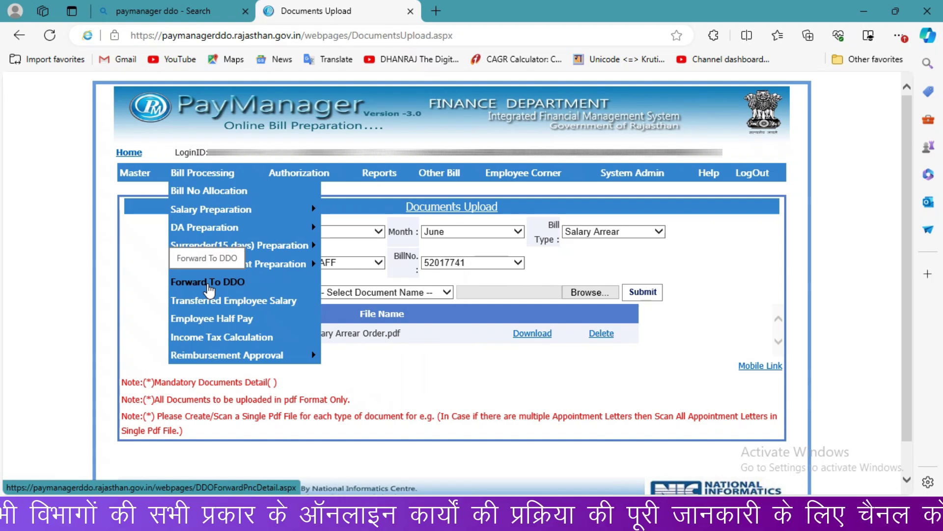
click(209, 284)
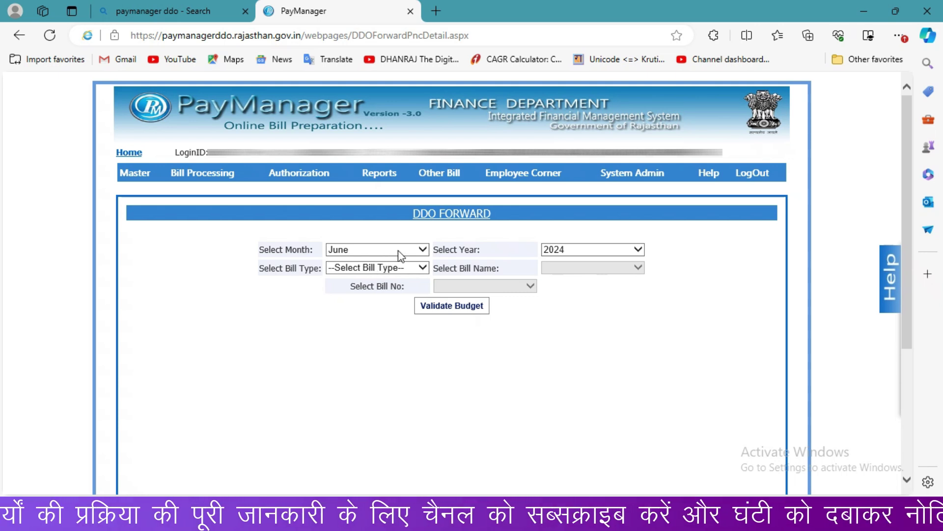
click(366, 268)
click(368, 378)
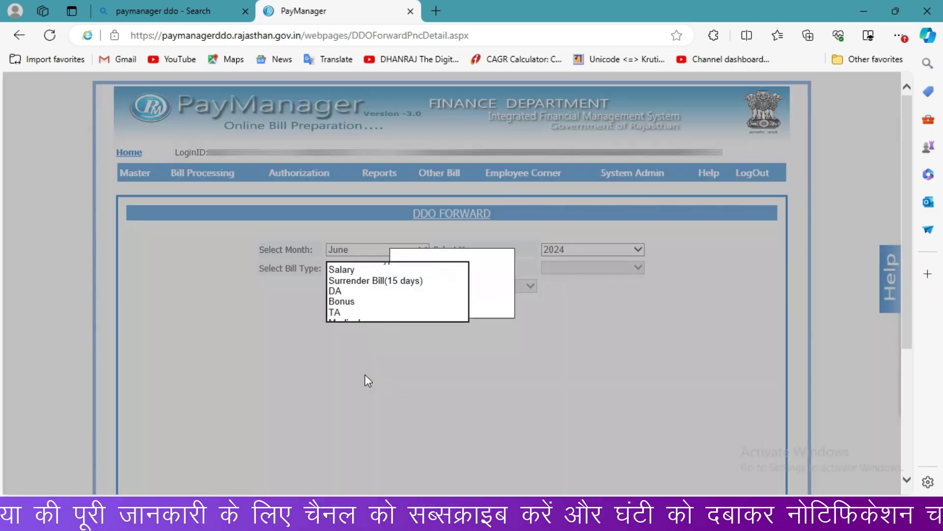
click(585, 271)
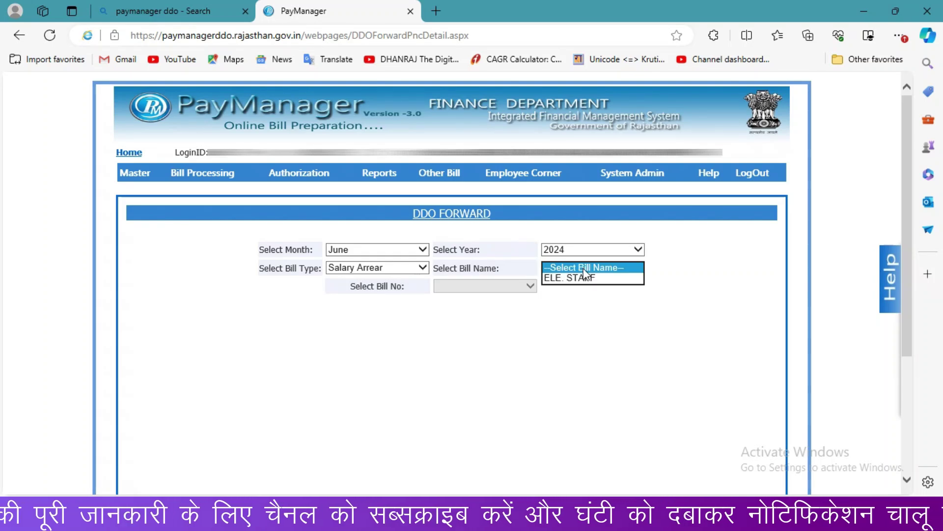
click(583, 277)
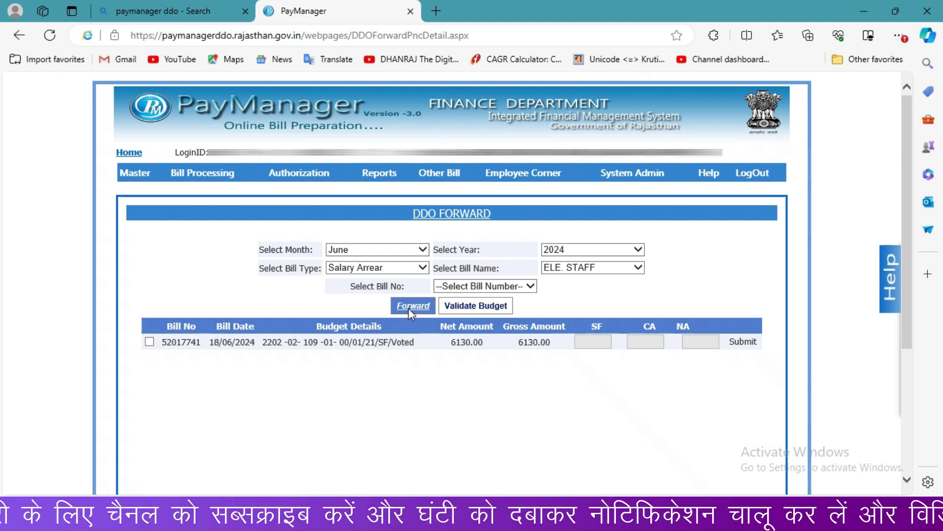
click(489, 289)
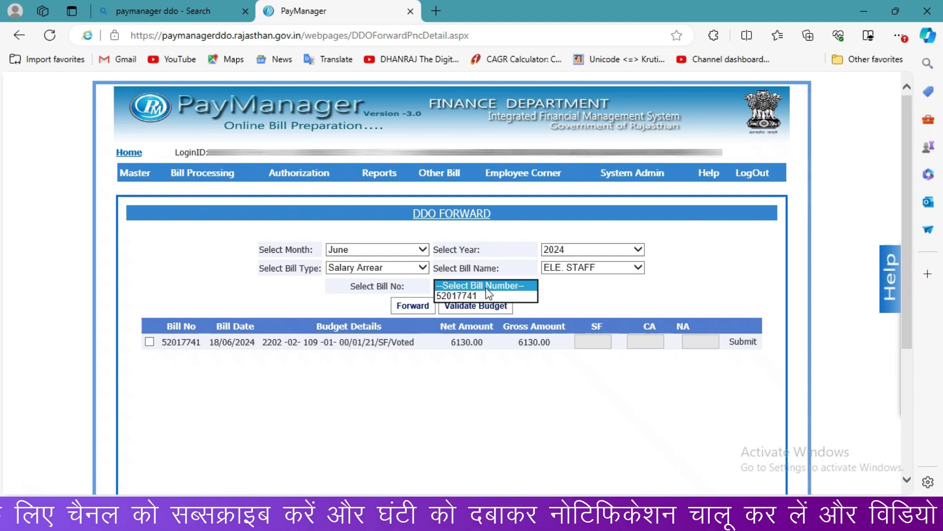
click(350, 305)
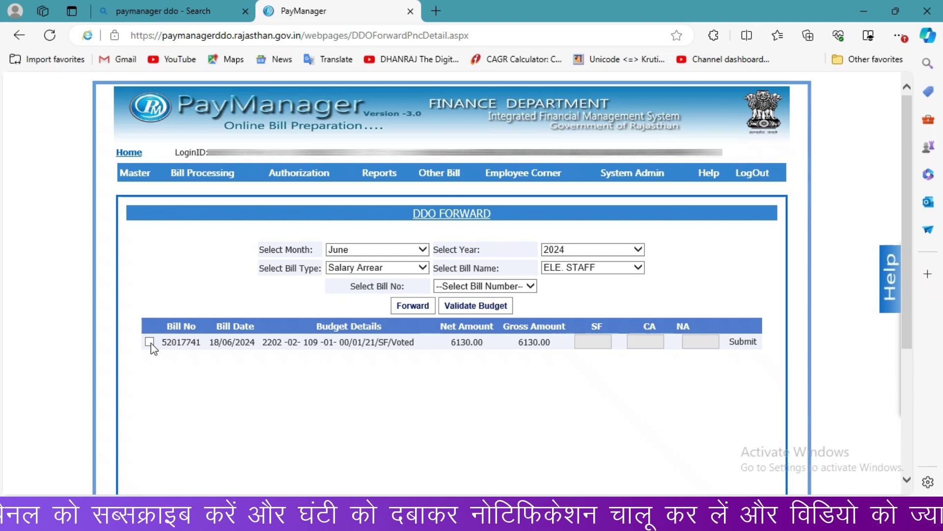
click(149, 342)
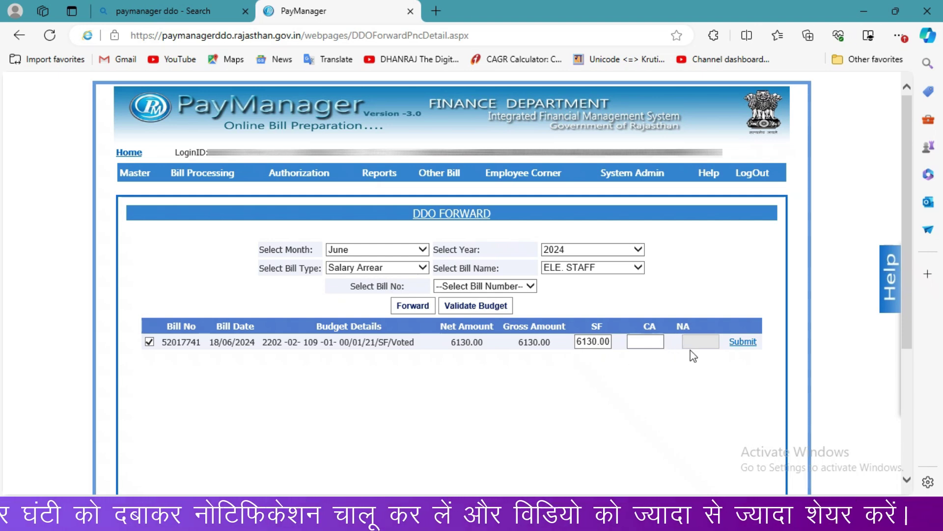
Step: Submit the SF budget amount, validate the budget, and forward the bill
click(743, 342)
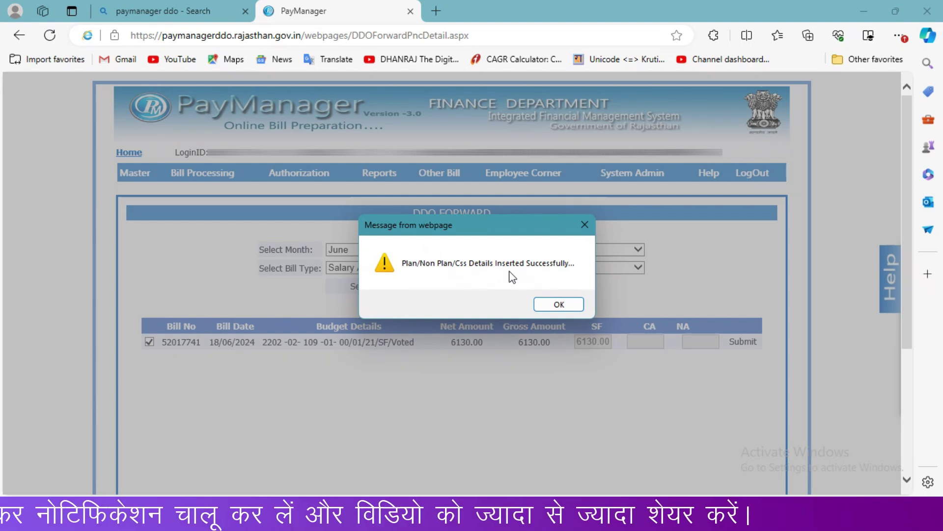
click(574, 307)
click(478, 305)
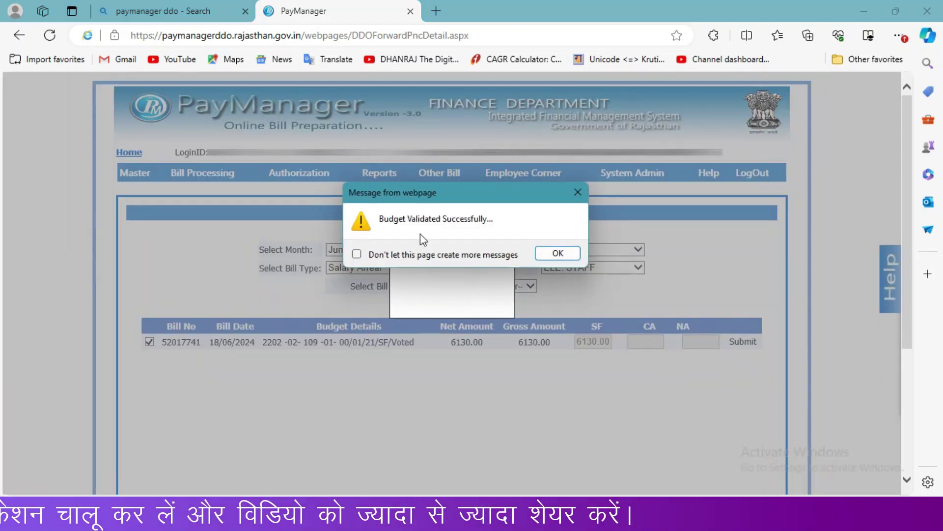
click(557, 253)
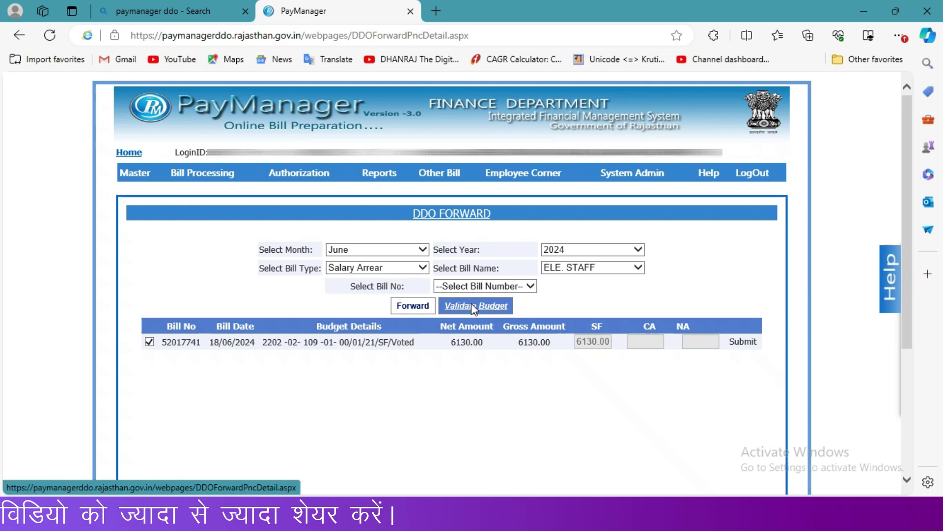
click(411, 306)
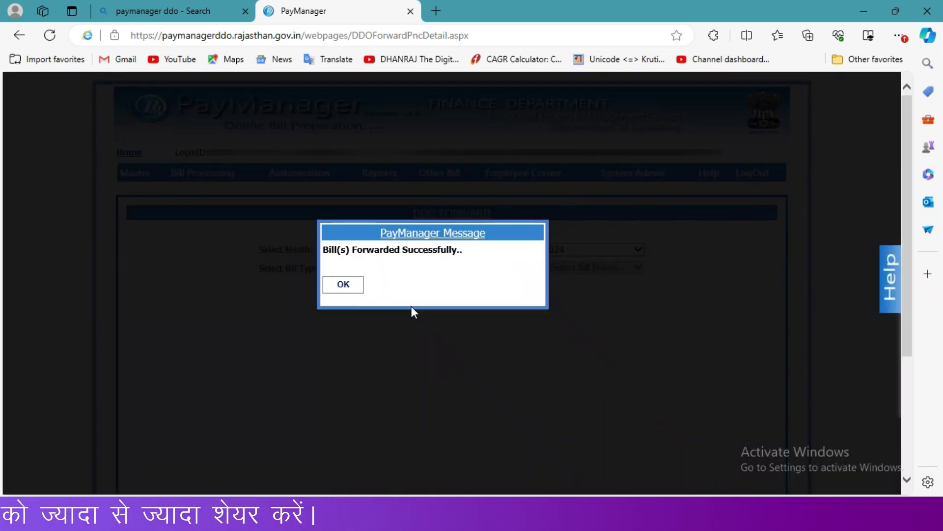
click(354, 288)
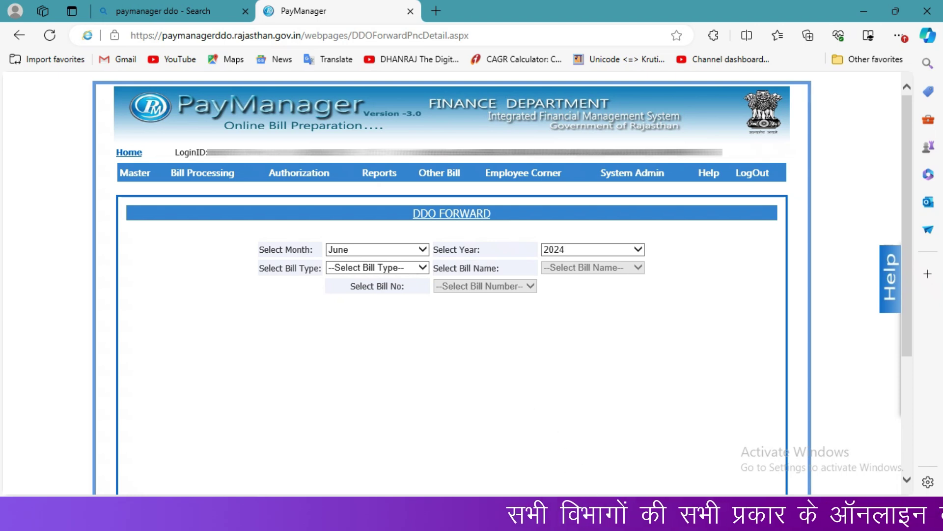
Step: On Document Digital Sign, select Salary Arrear bill 52017741 of ELE. STAFF and acknowledge the missing Outer Report alert
mouse_move(577, 519)
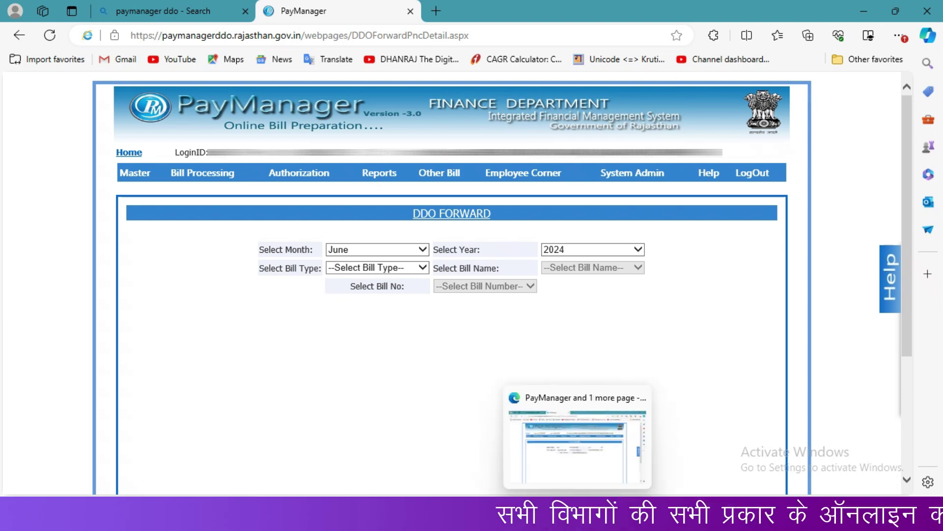
click(582, 464)
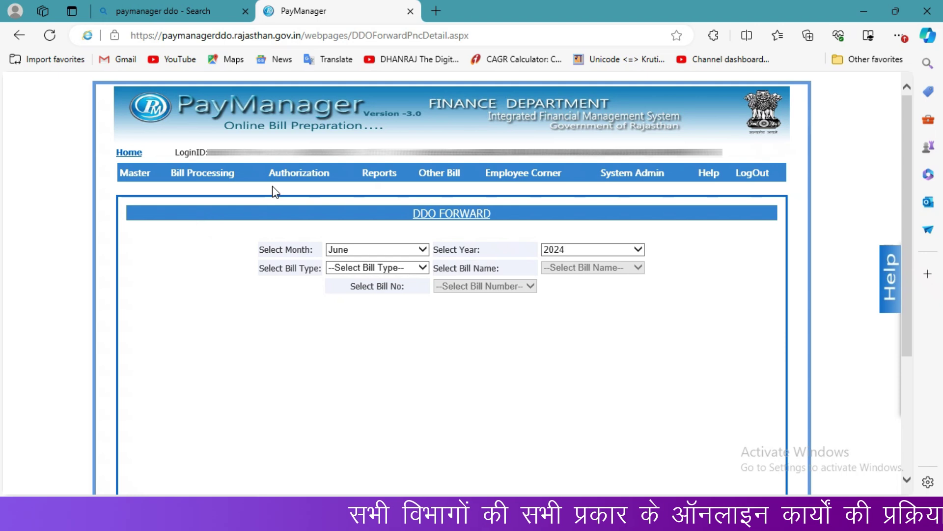
mouse_move(284, 184)
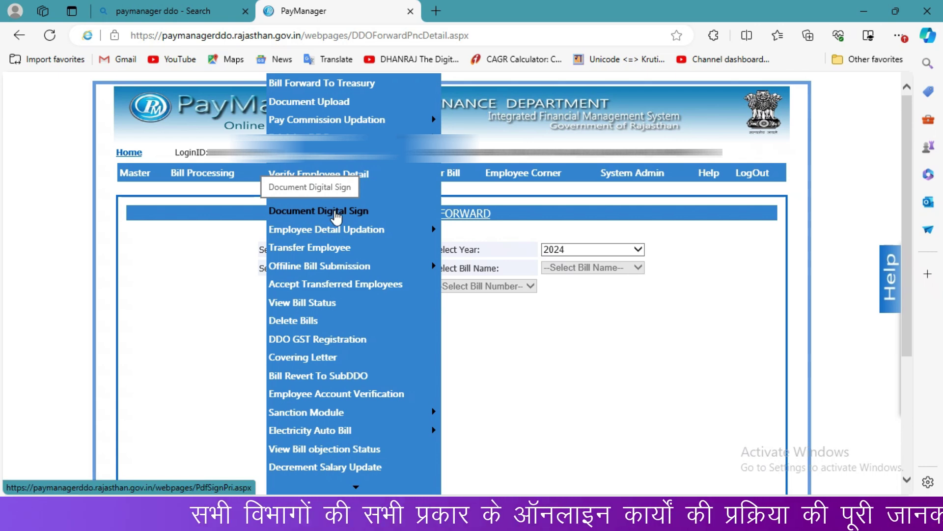
click(335, 211)
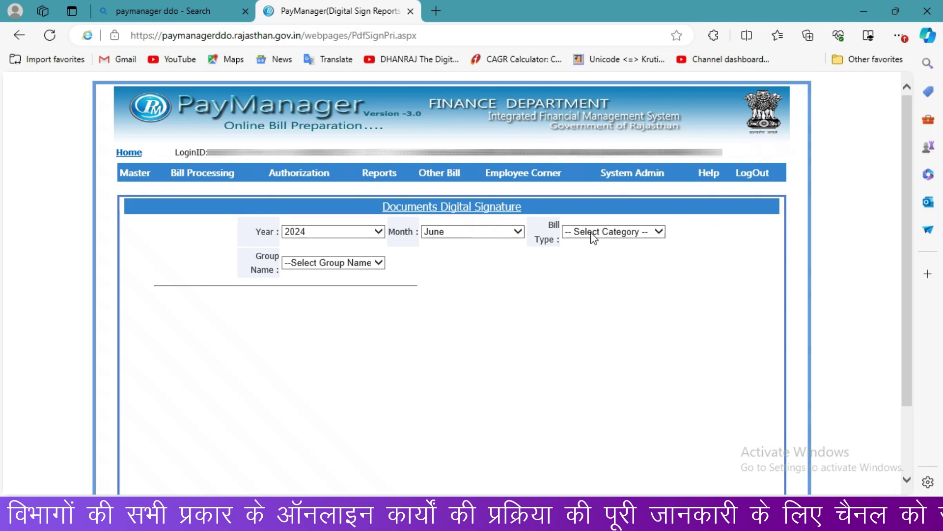
click(593, 238)
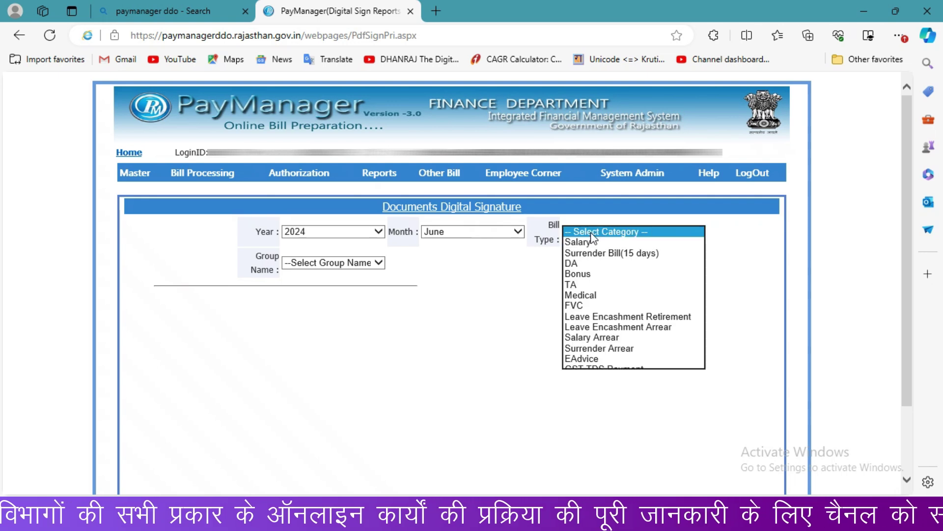
click(593, 342)
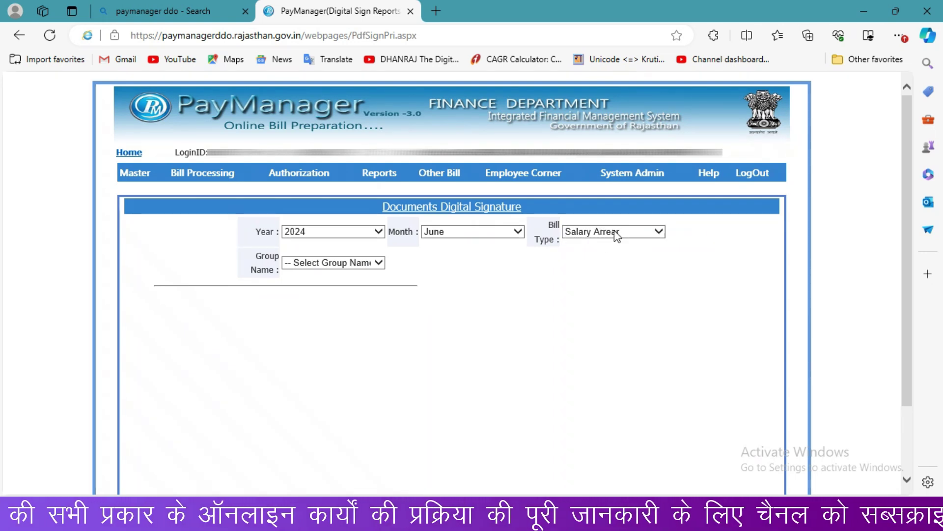
click(351, 264)
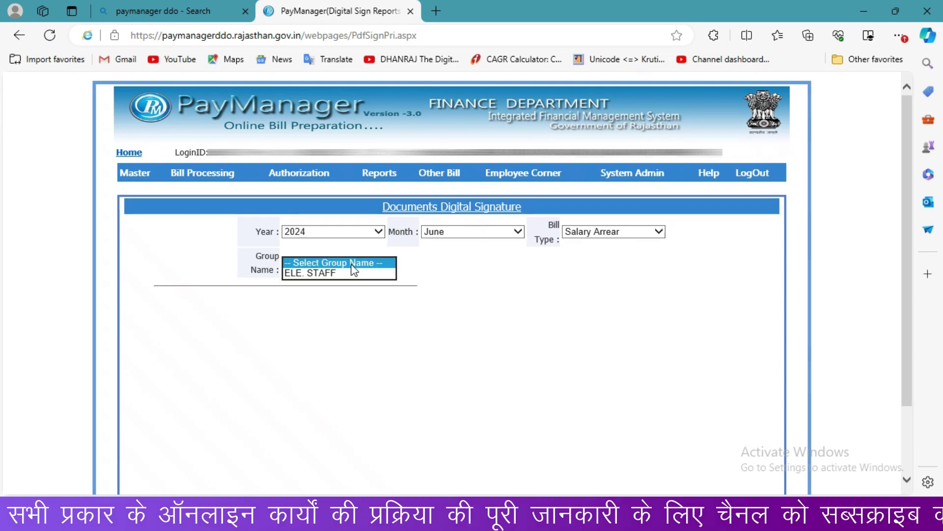
click(342, 273)
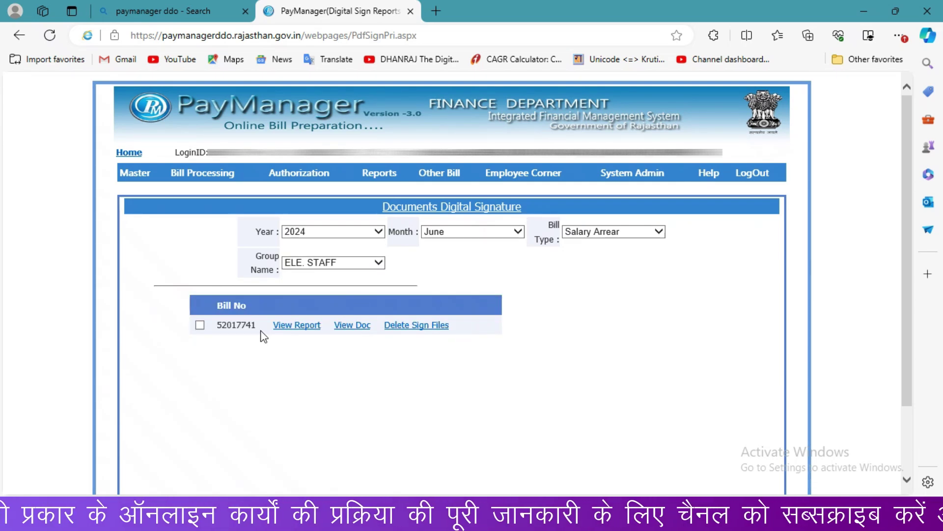
click(199, 326)
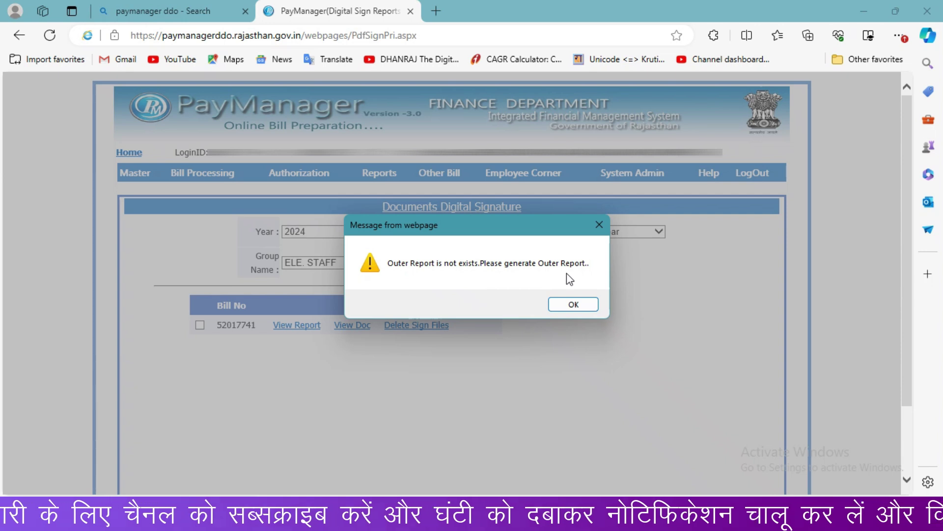
click(574, 305)
Step: On the Salary Arrear Inner Report page, choose June and the ELE. STAFF bill group
mouse_move(381, 180)
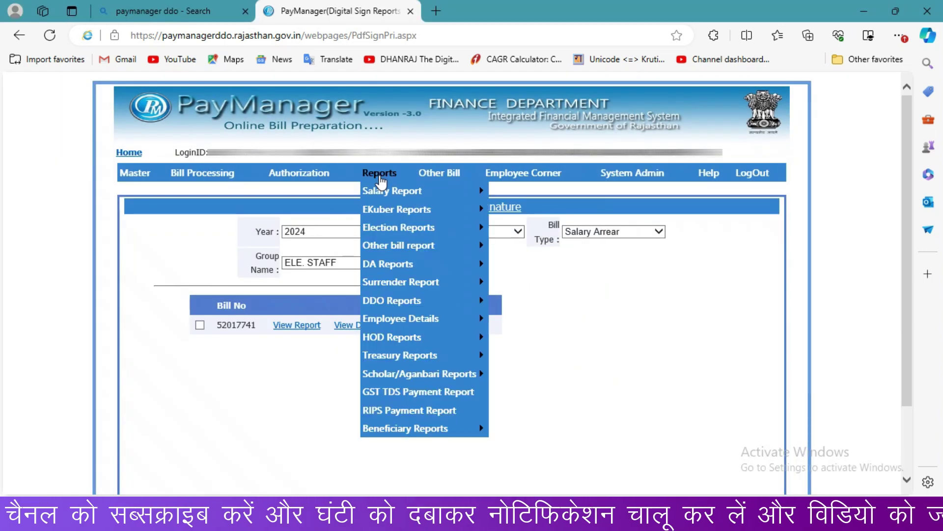
mouse_move(421, 192)
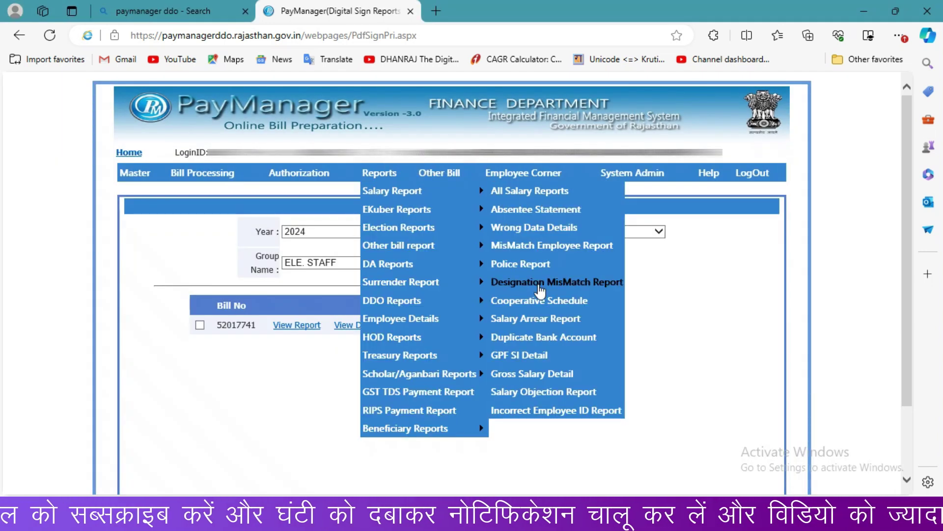
click(536, 320)
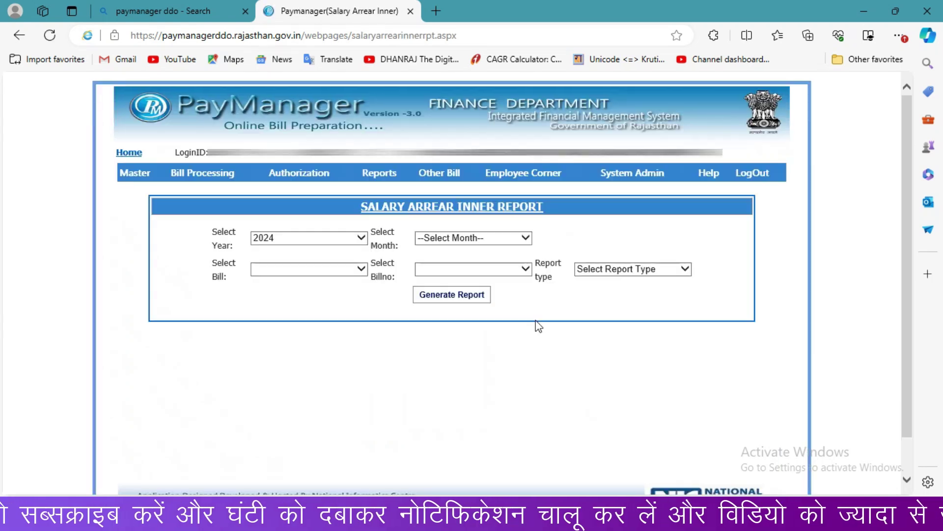
click(450, 238)
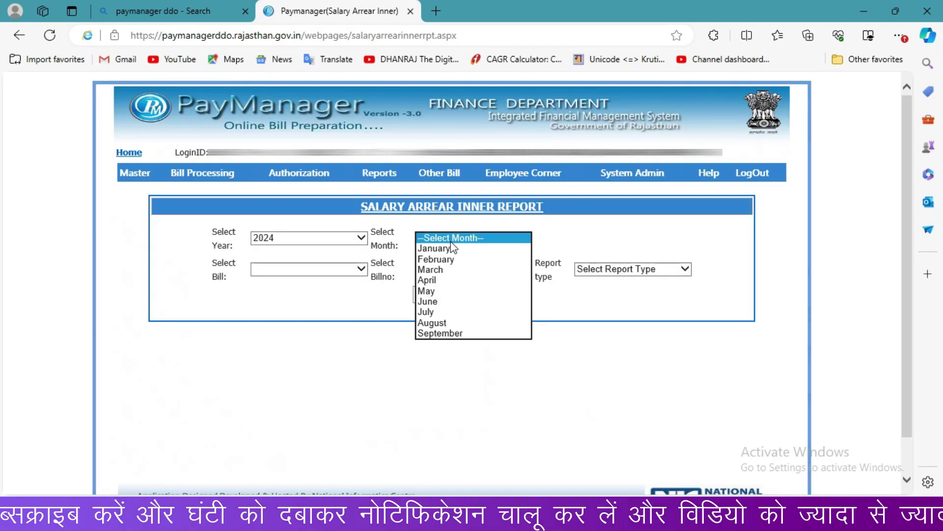
click(446, 302)
click(337, 269)
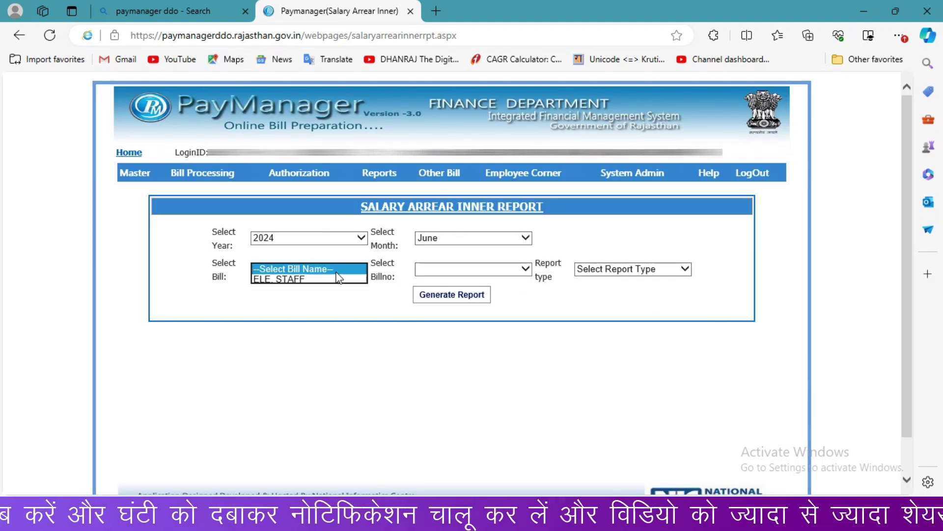
click(332, 279)
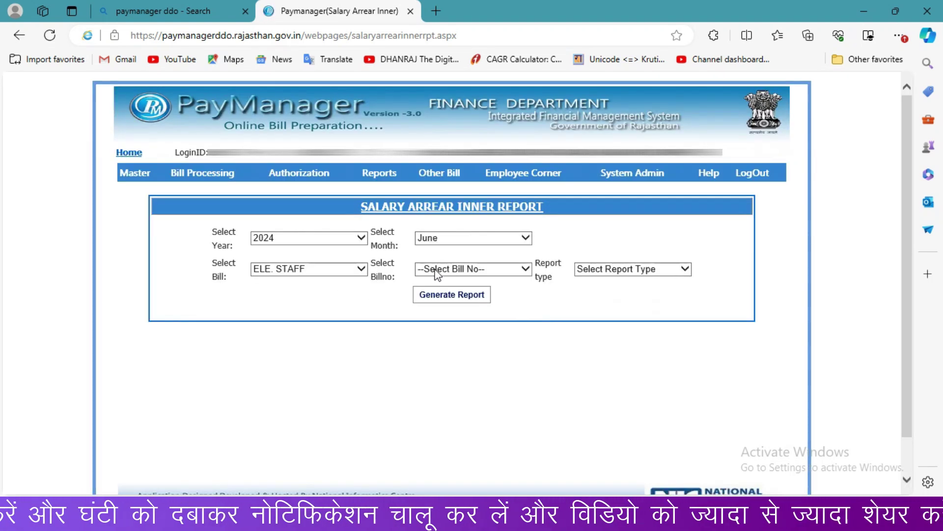
Step: Generate the Inner report for bill 52017741 and open salaryArrearInner_52017741_37696.pdf
click(435, 270)
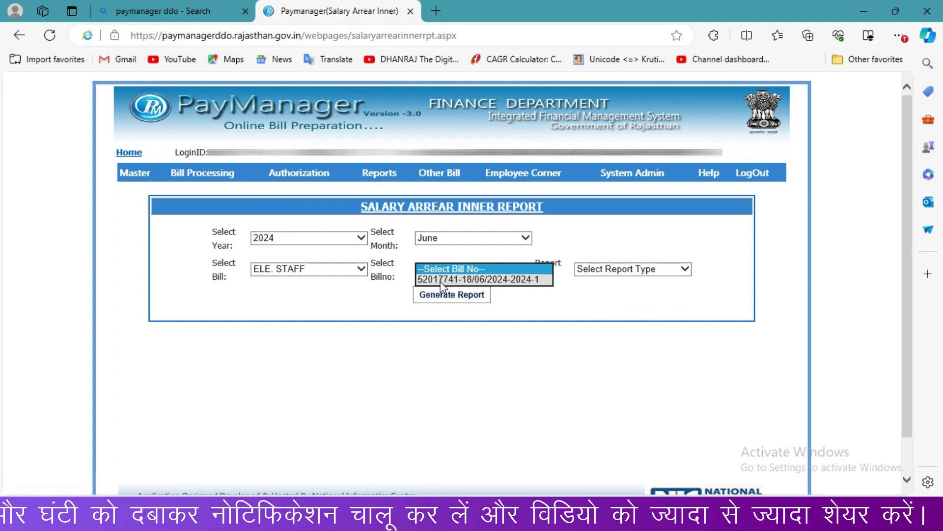
click(484, 279)
click(596, 272)
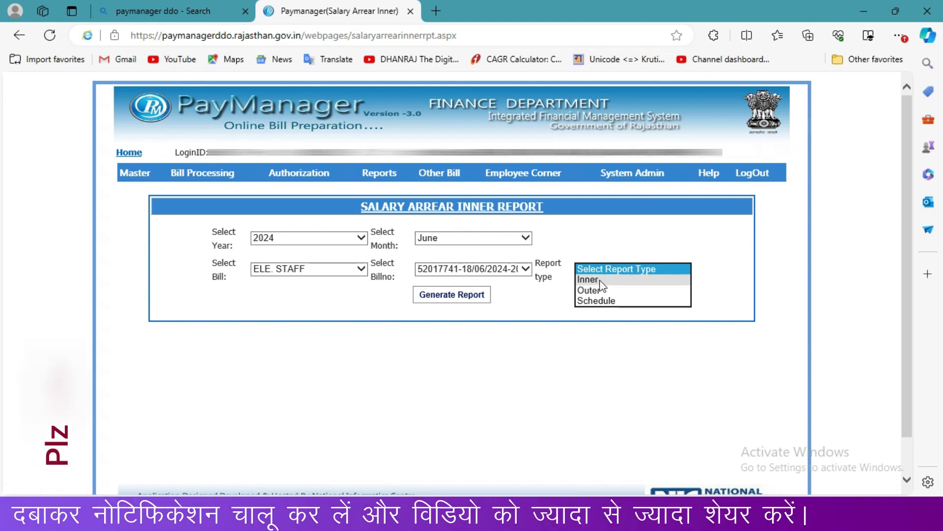
click(598, 280)
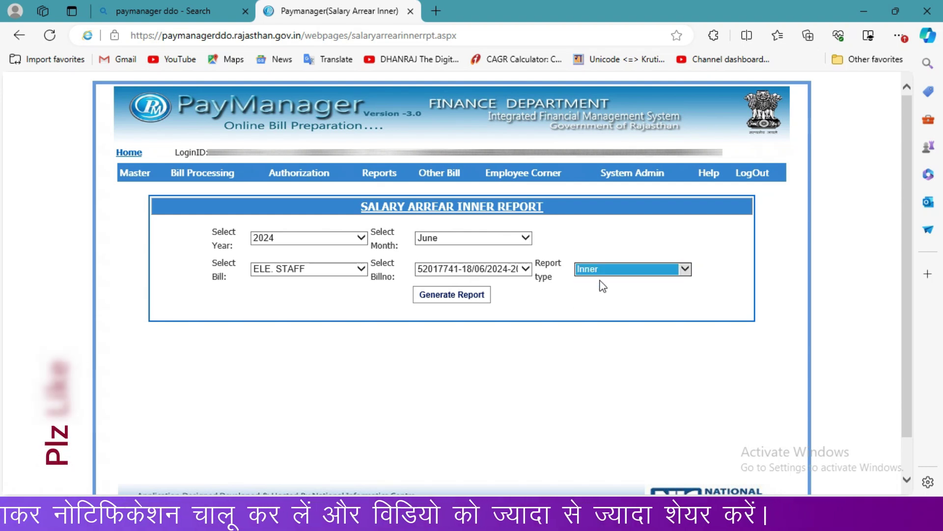
click(479, 298)
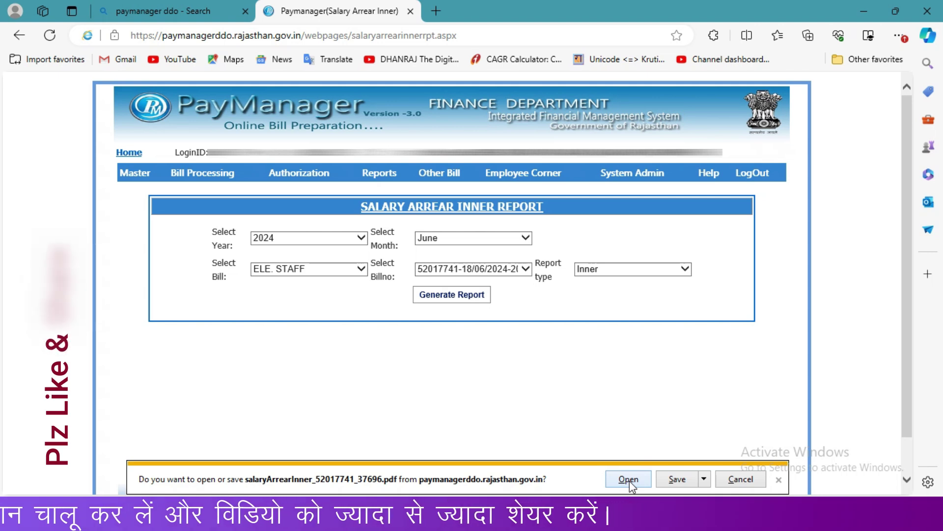
click(630, 479)
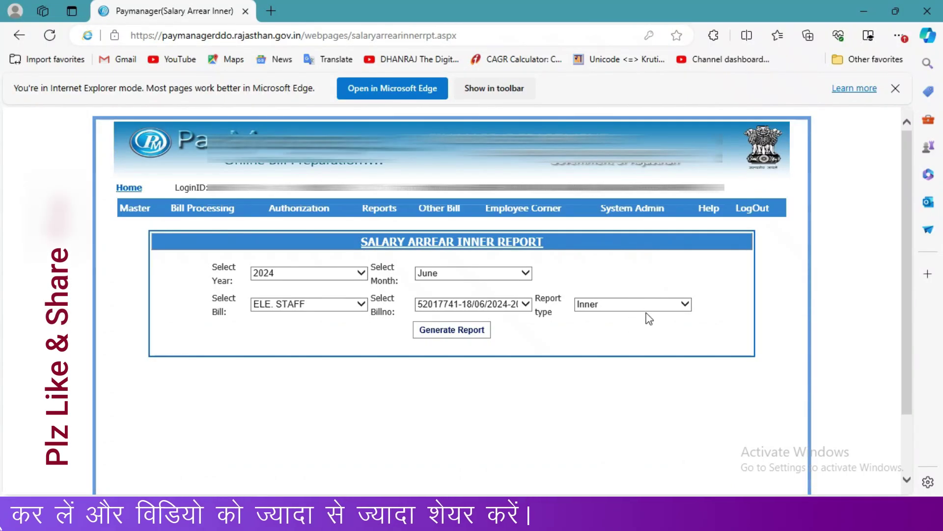
mouse_move(295, 209)
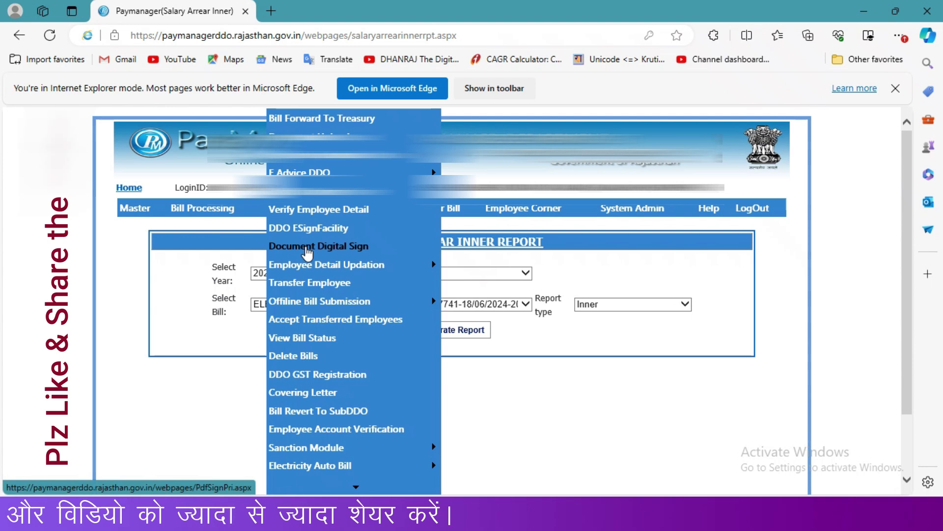
Step: Select Salary Arrear bill 52017741 of ELE. STAFF on the Document Digital Sign page
click(306, 248)
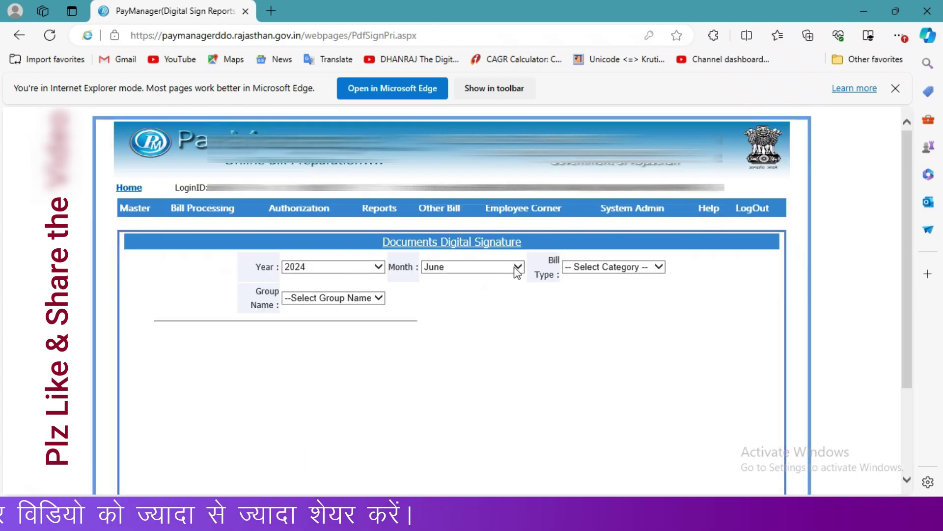
click(583, 272)
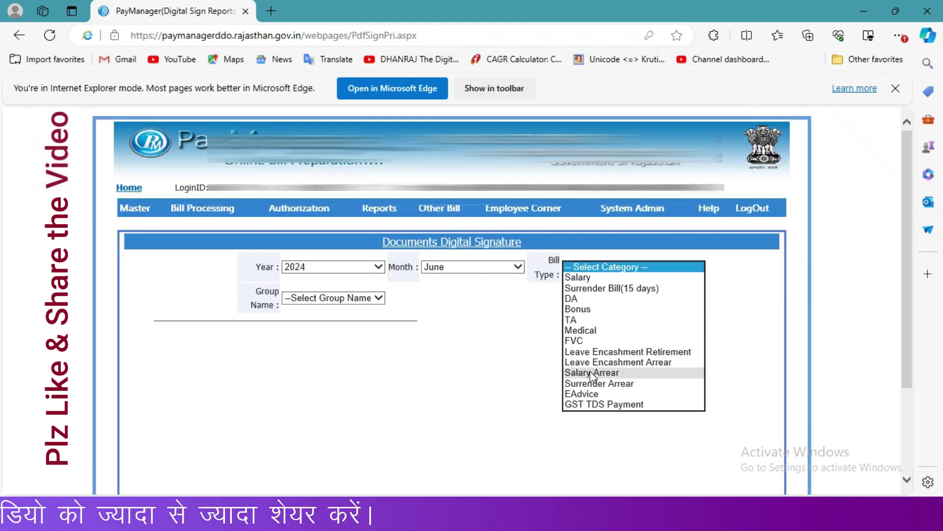
click(592, 370)
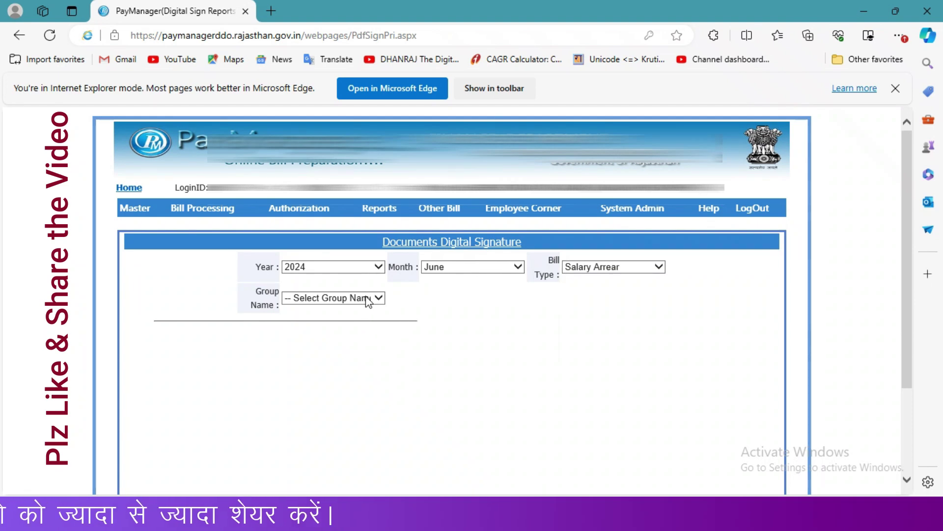
click(367, 299)
click(341, 310)
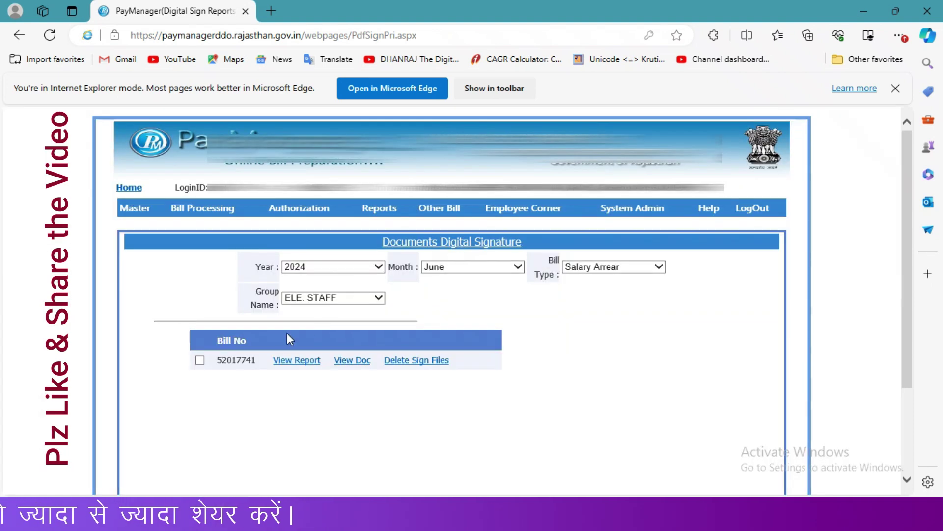
click(202, 359)
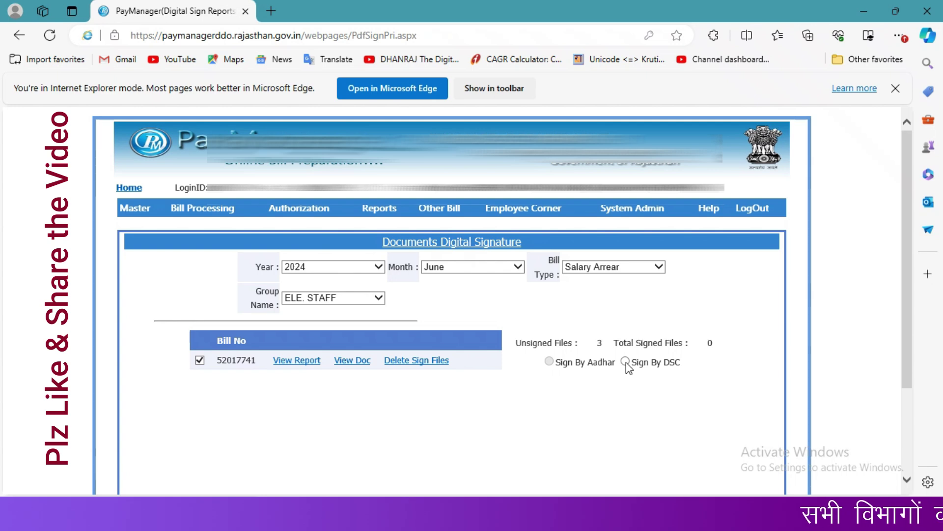
Step: Sign the bill's files by DSC with the certificate and its PIN, leaving 0 unsigned
click(625, 361)
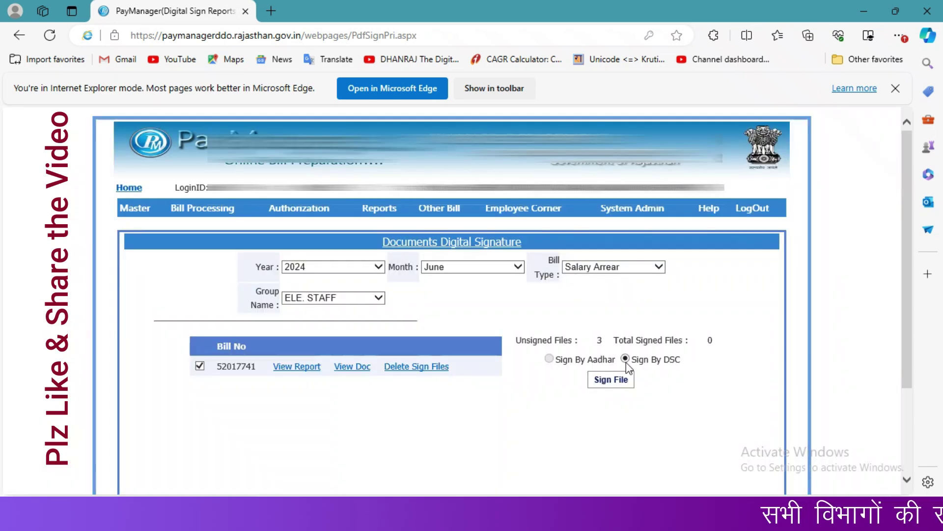
click(614, 387)
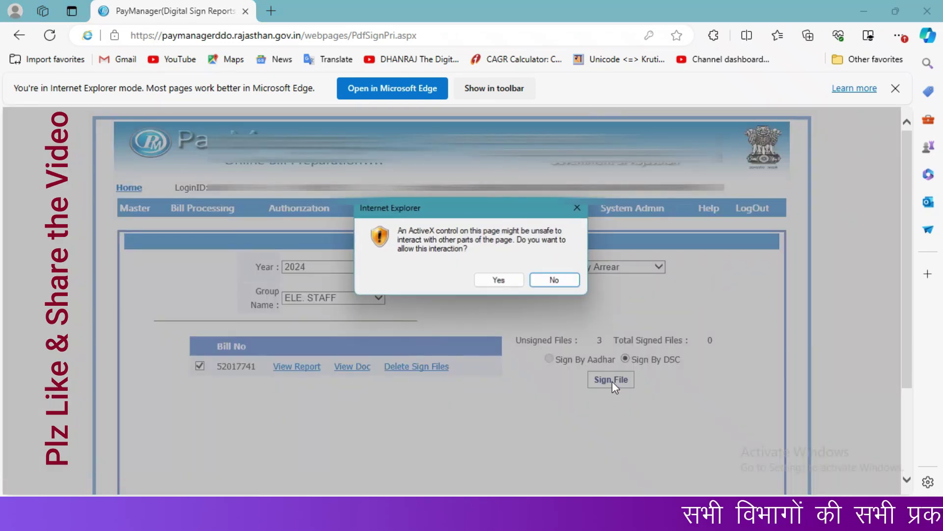
click(499, 280)
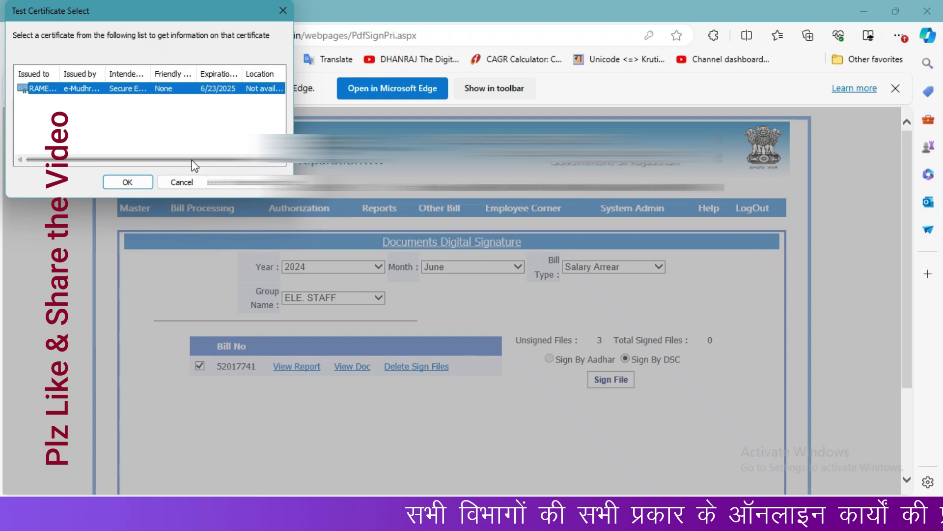
click(129, 183)
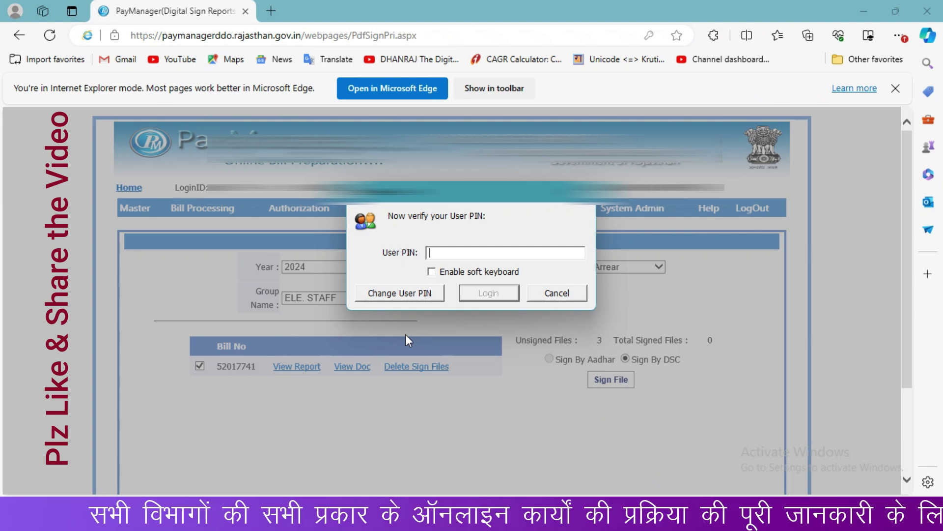
text(*********)
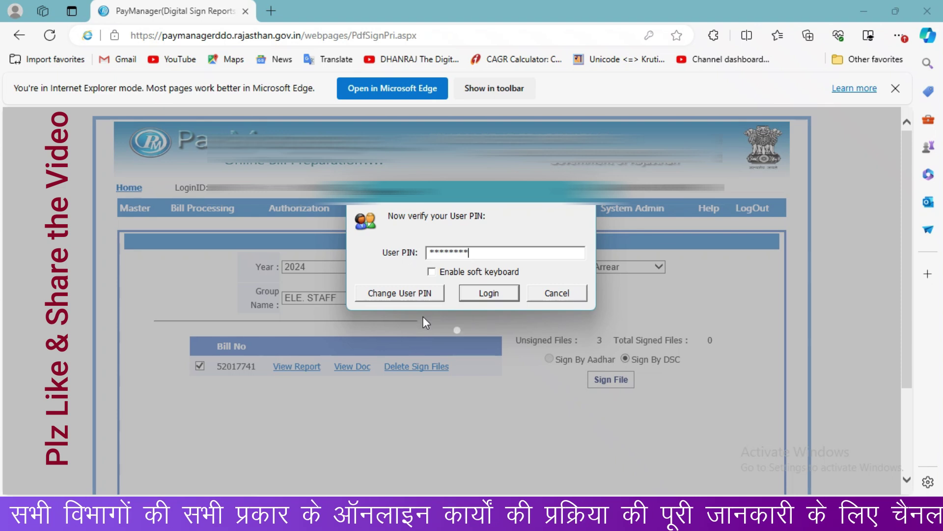
click(485, 293)
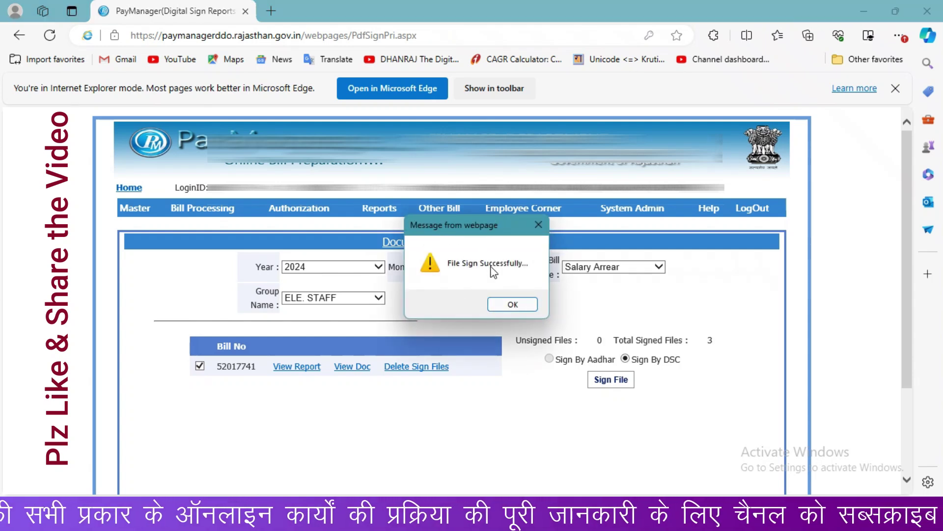
click(511, 305)
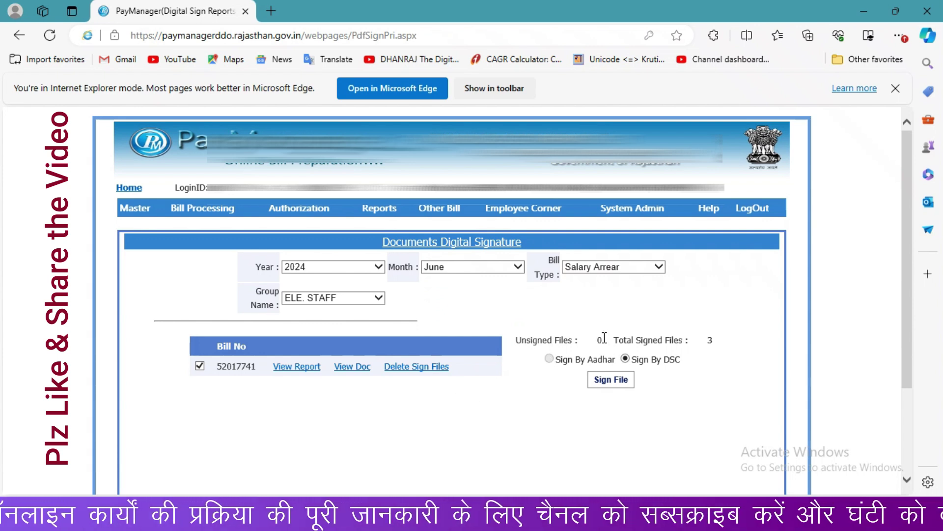
drag(604, 337, 596, 345)
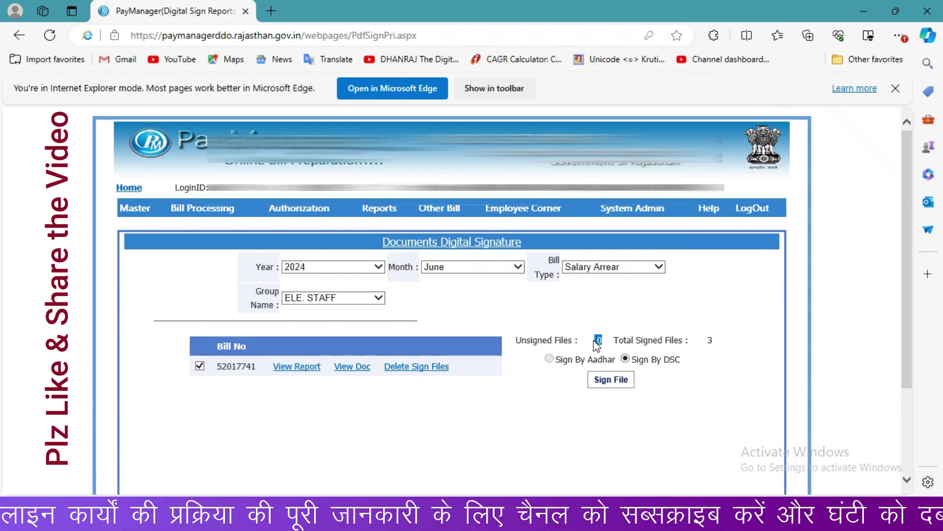
Step: Clear the count highlight and bring up the Offline Bill Submission > Download Singed Report menu
click(717, 342)
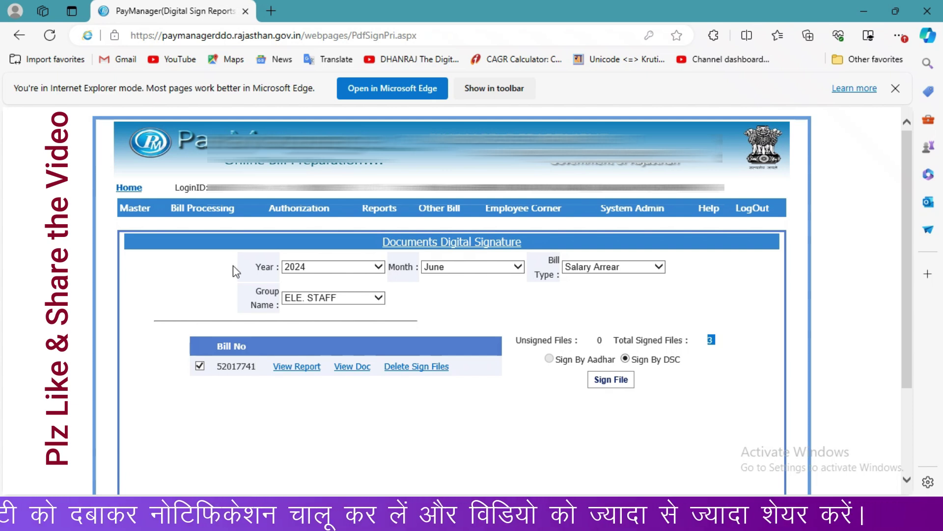
mouse_move(275, 209)
mouse_move(314, 302)
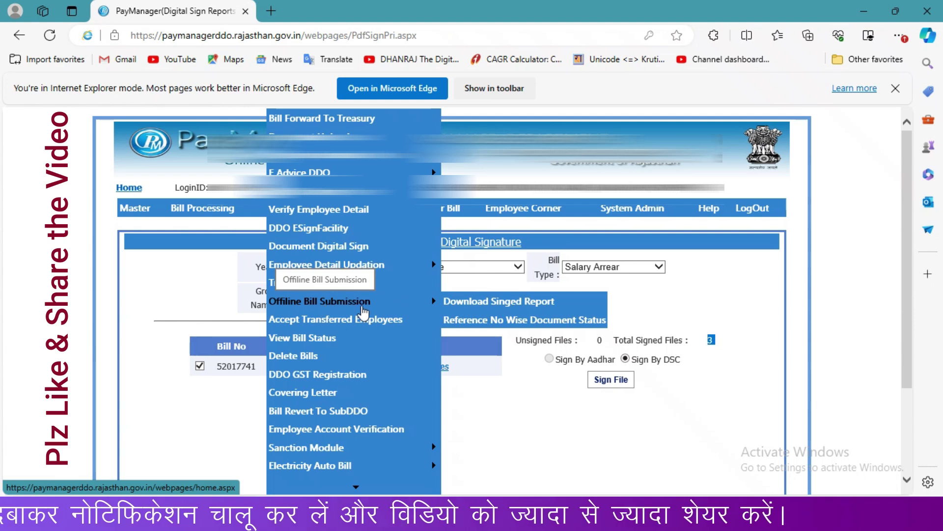
Step: List Treasury Level reports for reference 52017741 and choose salaryArrearouter_52017741_37696.pdf
click(493, 301)
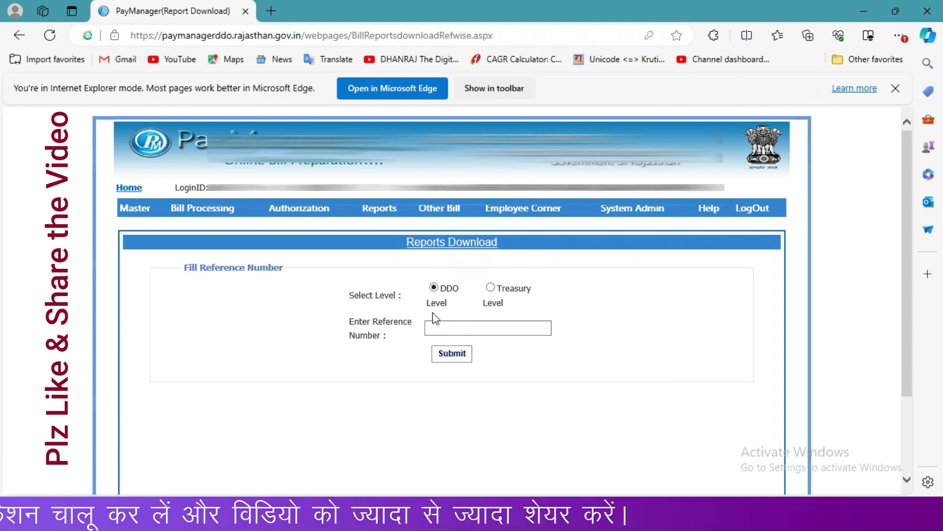
click(490, 289)
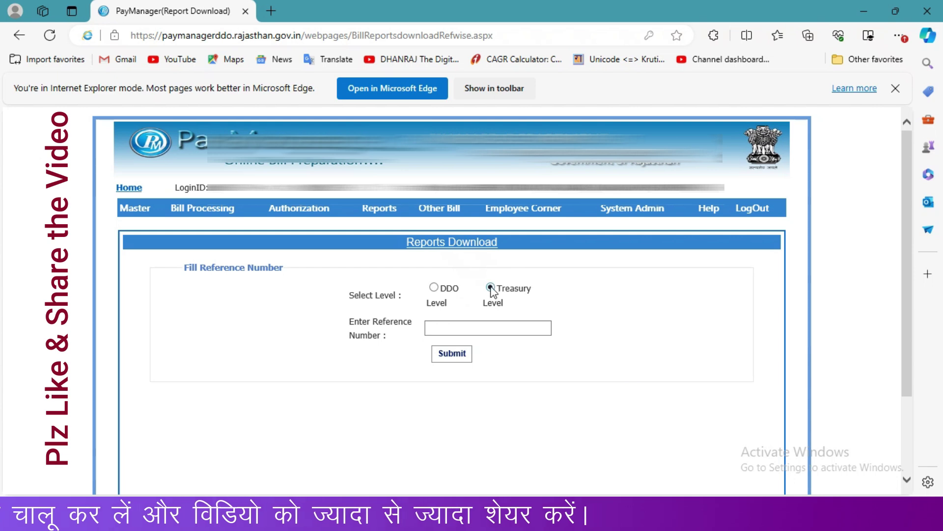
click(485, 329)
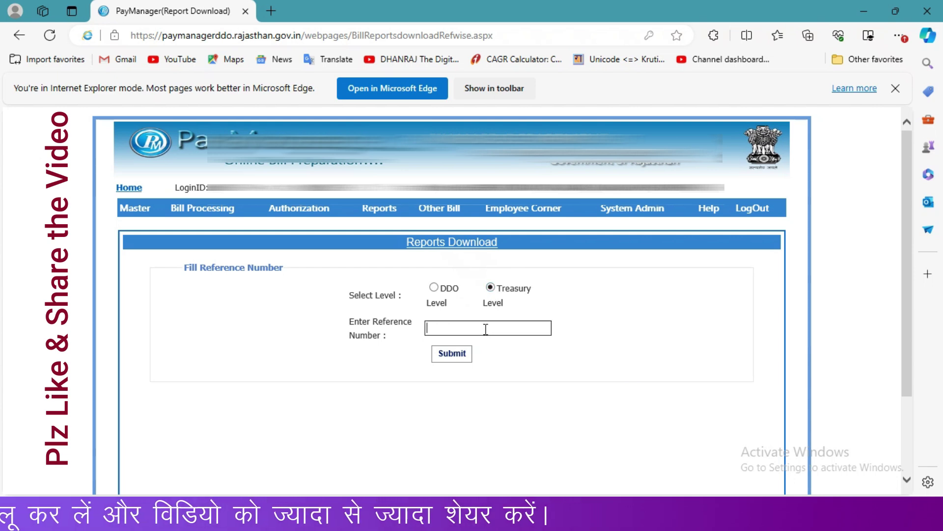
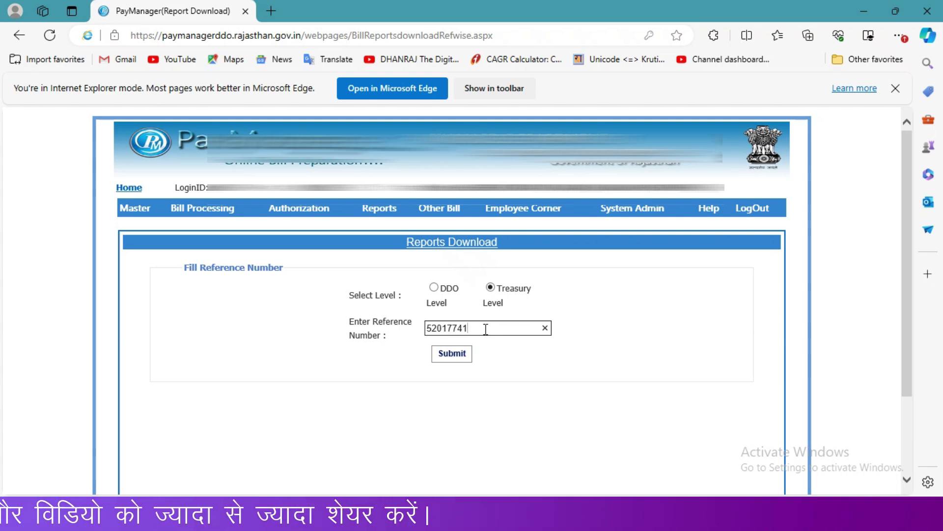
click(460, 357)
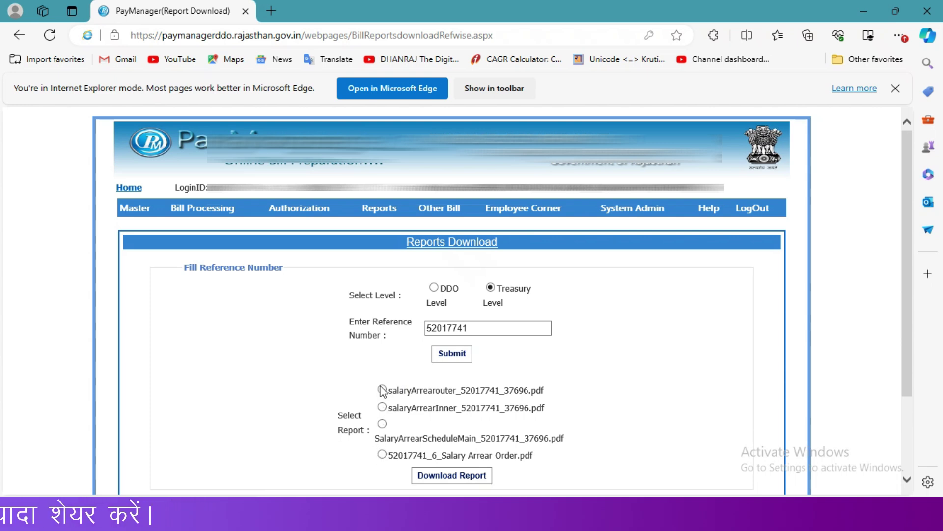
click(382, 390)
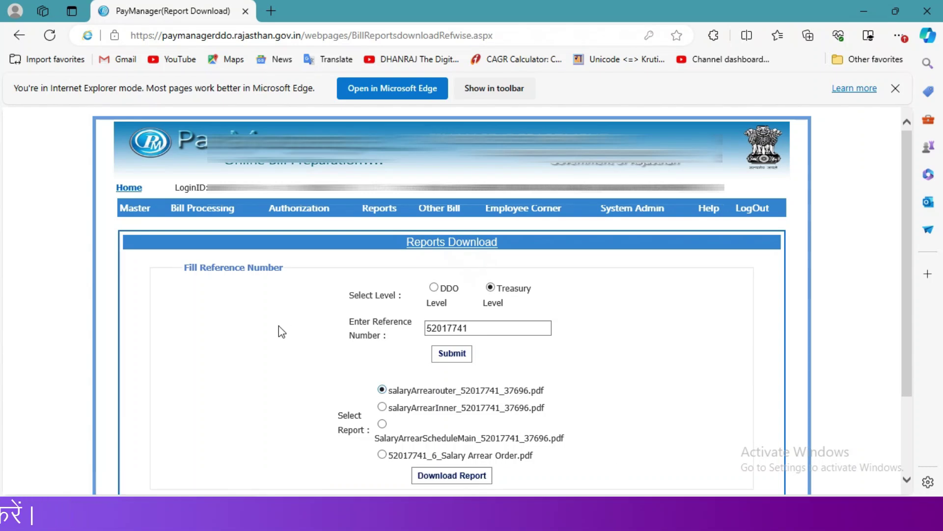
Step: On Bill Forward To Treasury, tick June 2024 Salary Arrear bill 52017741 of ELE. STAFF (6130.00)
mouse_move(299, 208)
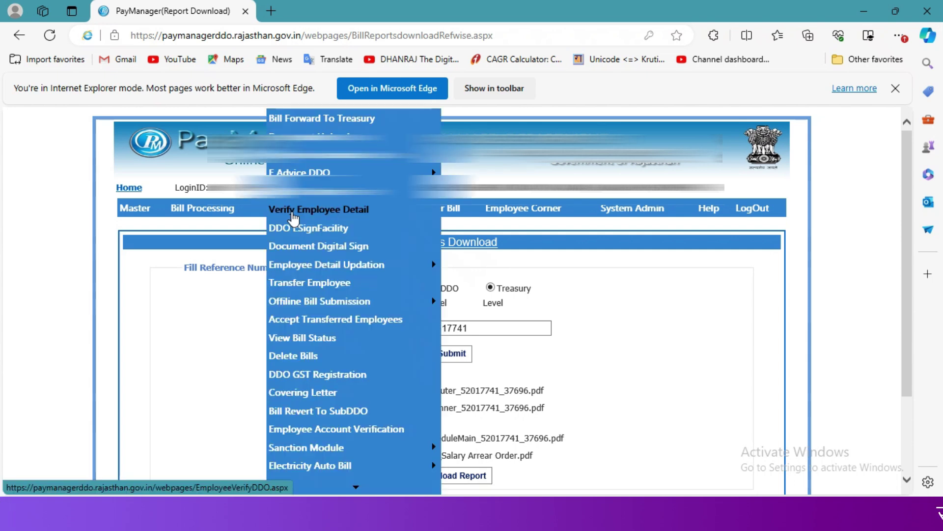
mouse_move(304, 169)
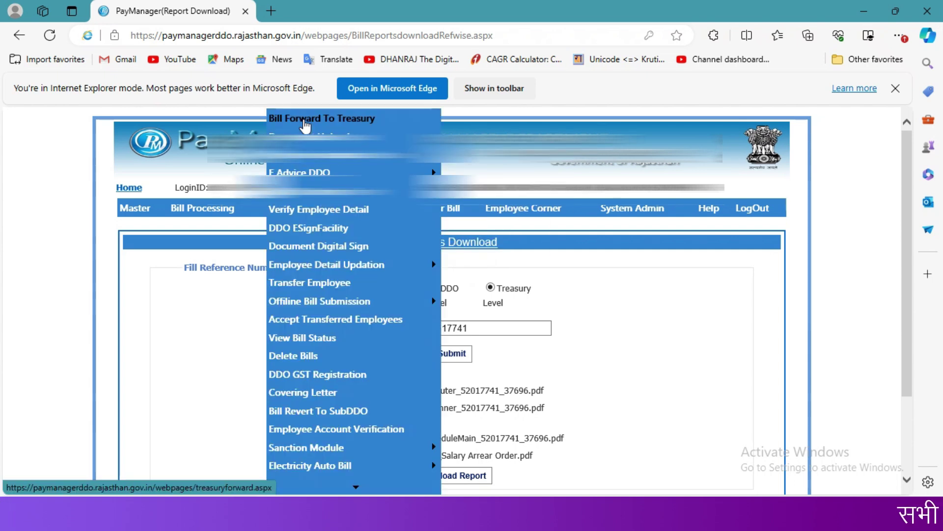
click(304, 119)
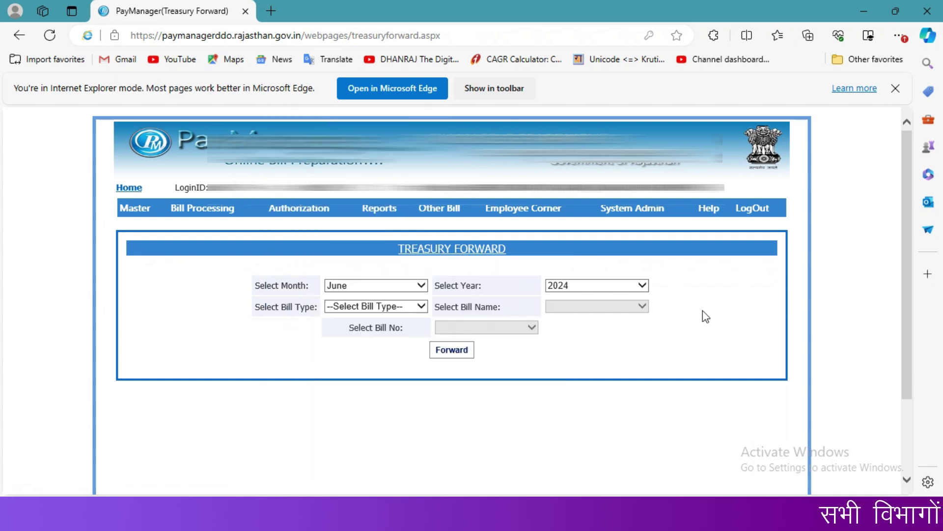
click(389, 310)
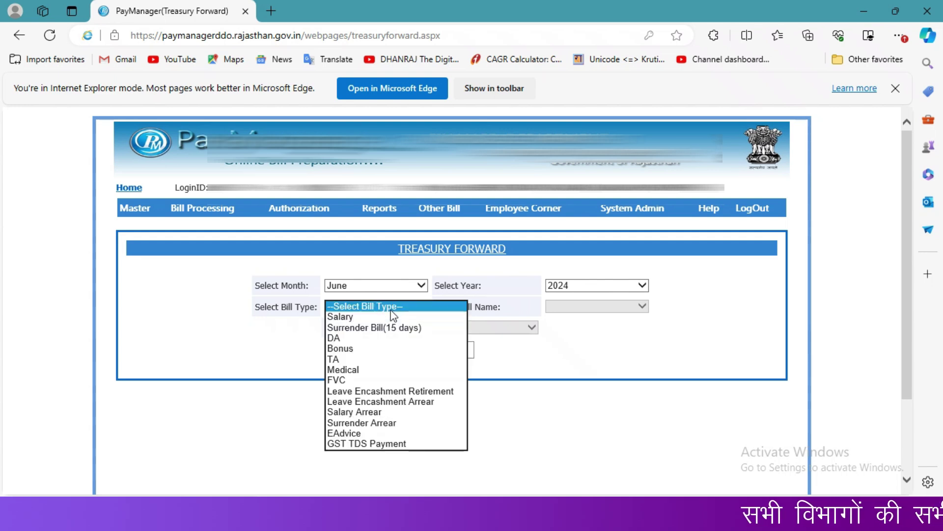
click(356, 412)
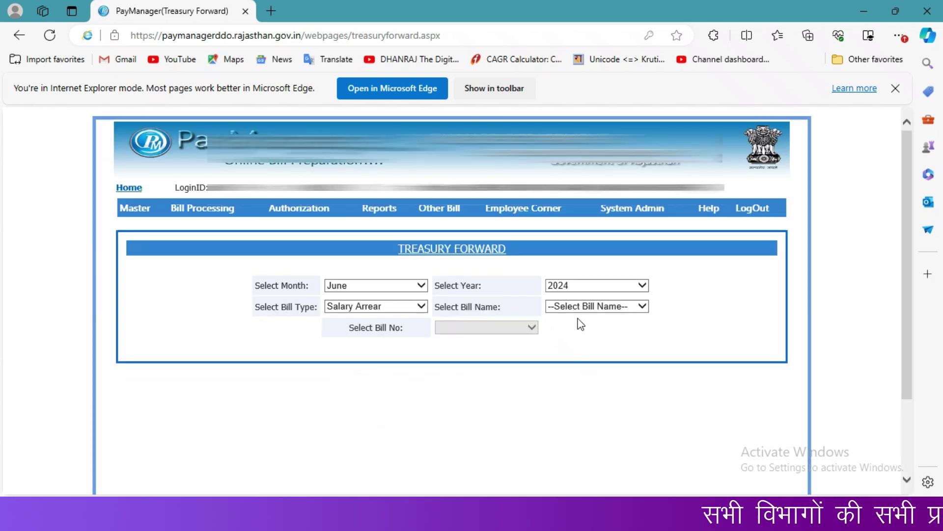
click(555, 307)
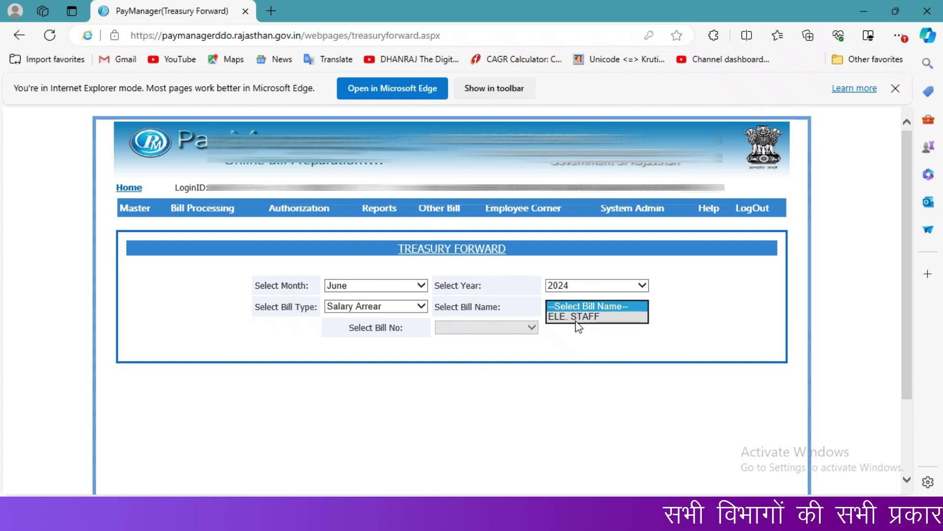
click(575, 318)
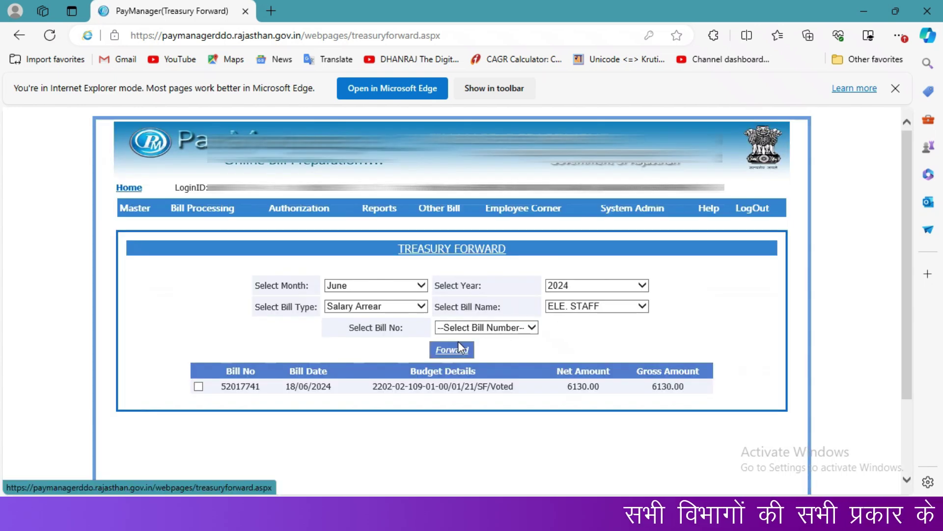
click(199, 387)
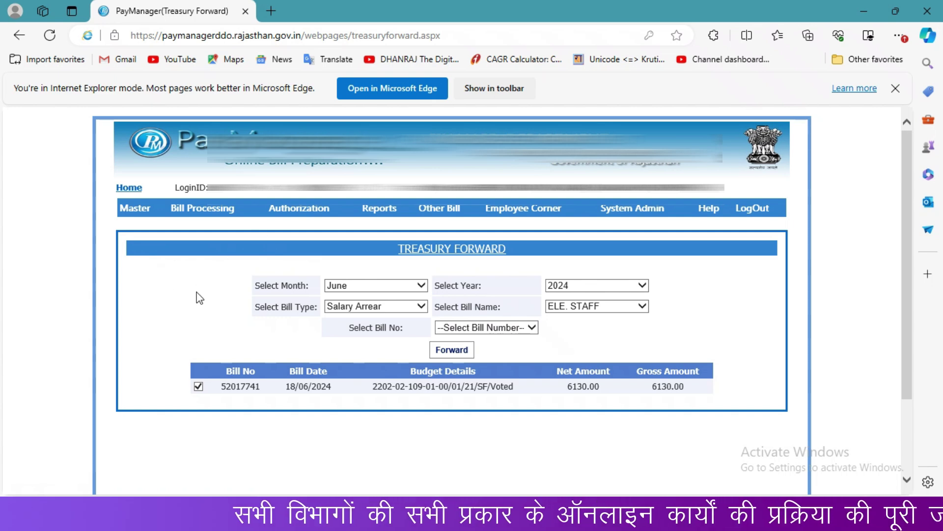
mouse_move(300, 209)
mouse_move(308, 298)
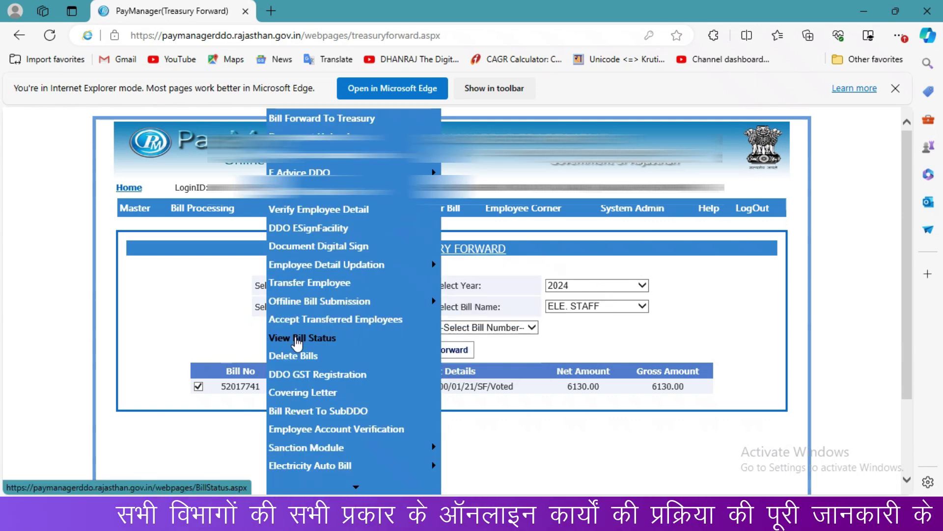
Step: Show June 2024 Salary Arrear bill statuses on the View Bill Status page
click(297, 339)
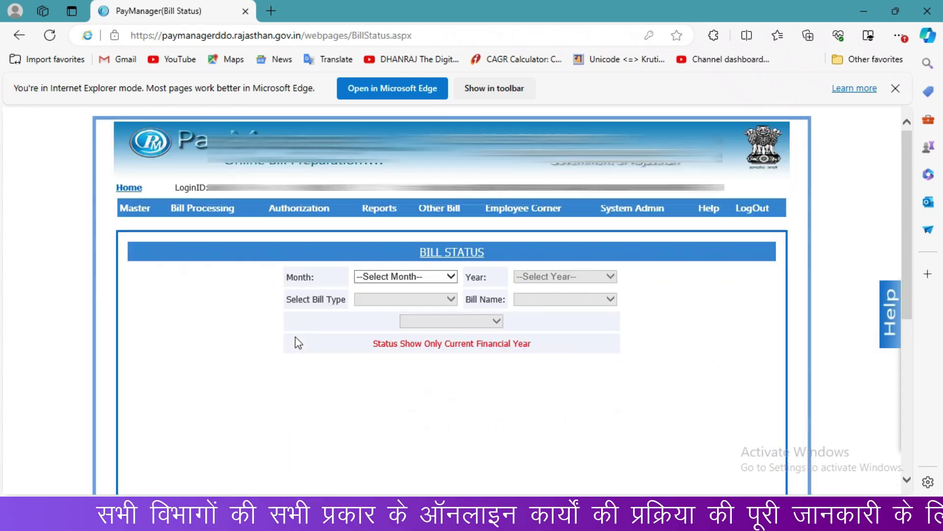
click(422, 277)
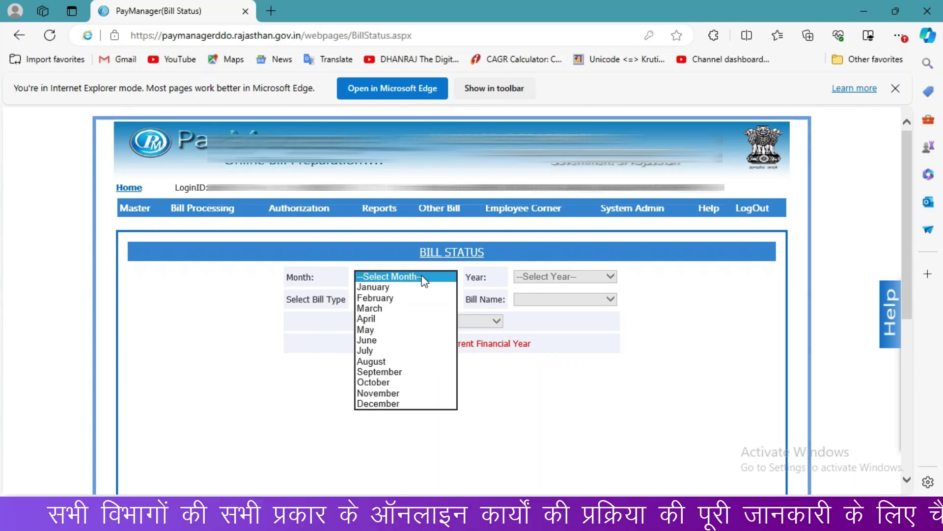
click(385, 335)
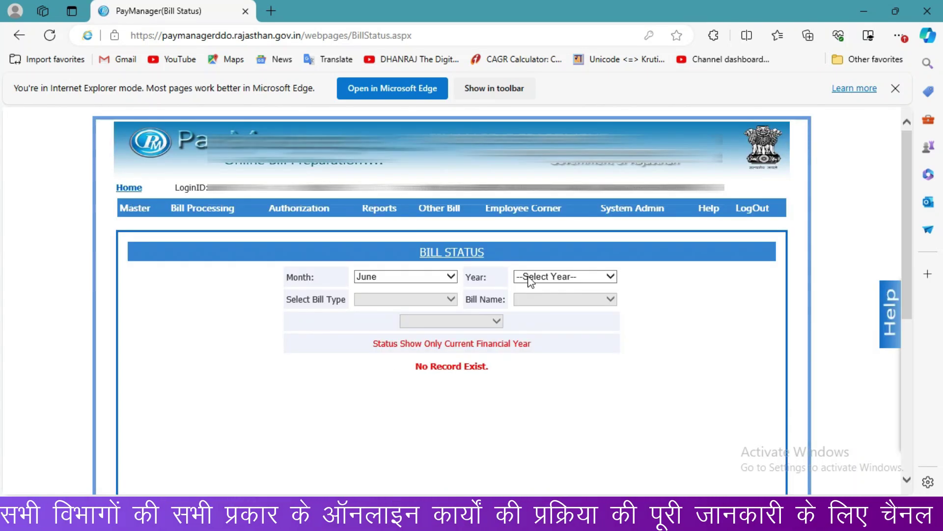
click(525, 277)
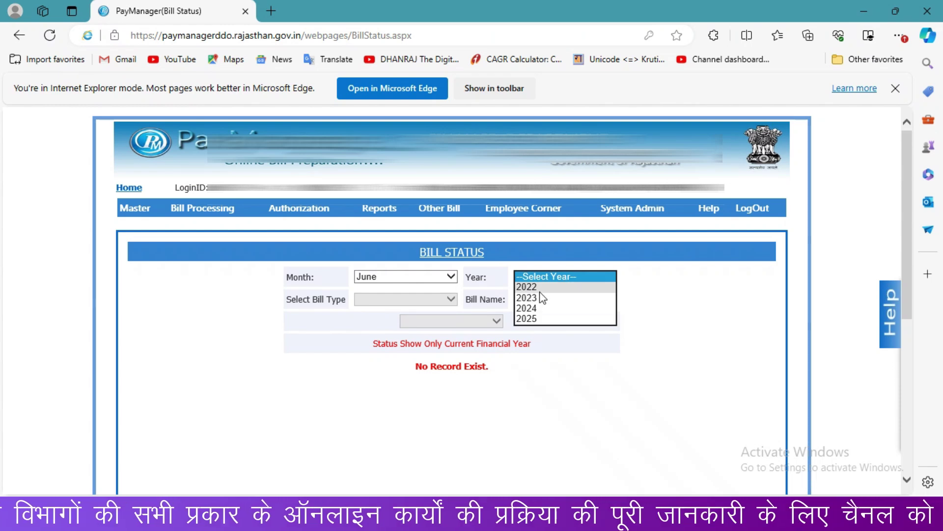
click(543, 310)
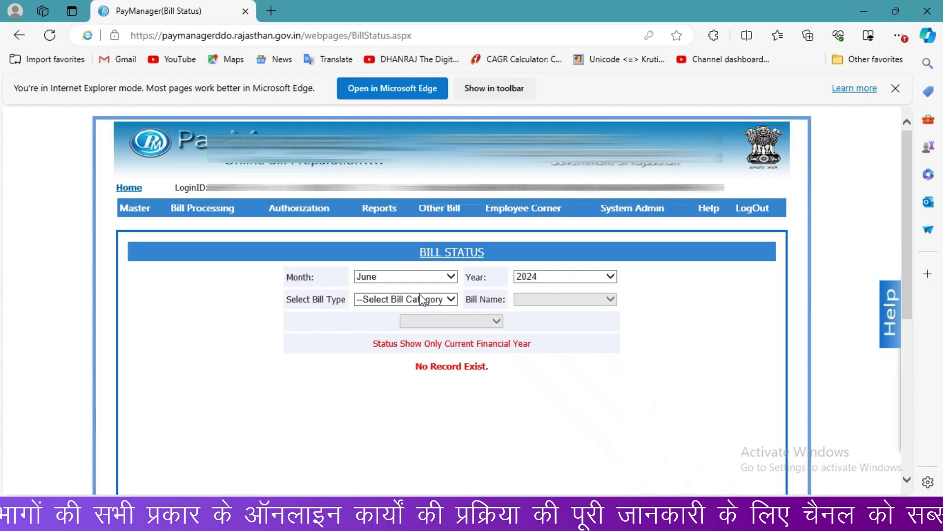
click(421, 299)
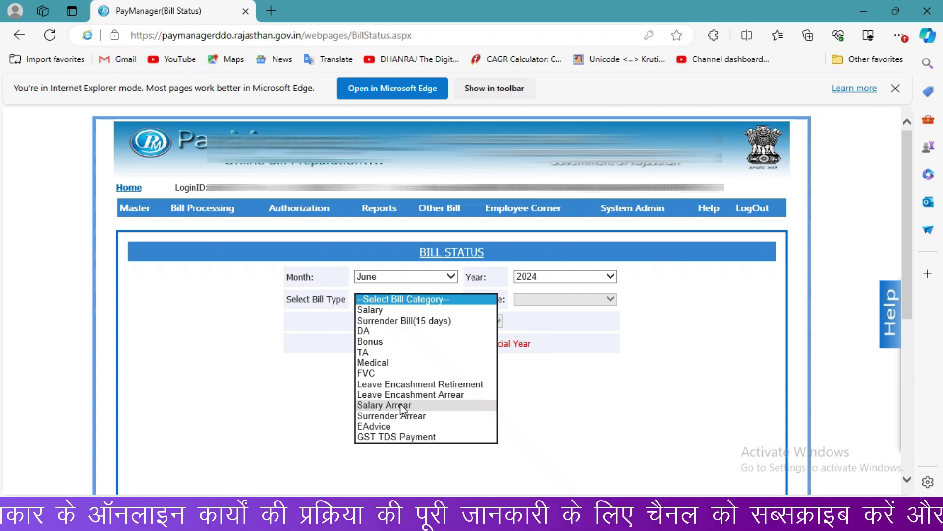
click(401, 405)
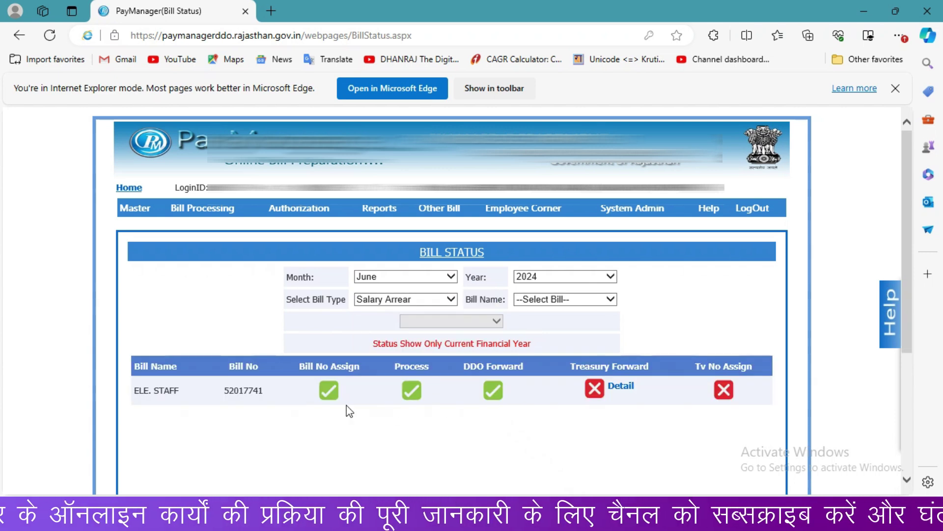
Step: Check the Treasury Forward detail for bill 52017741, showing it not yet forwarded
mouse_move(623, 387)
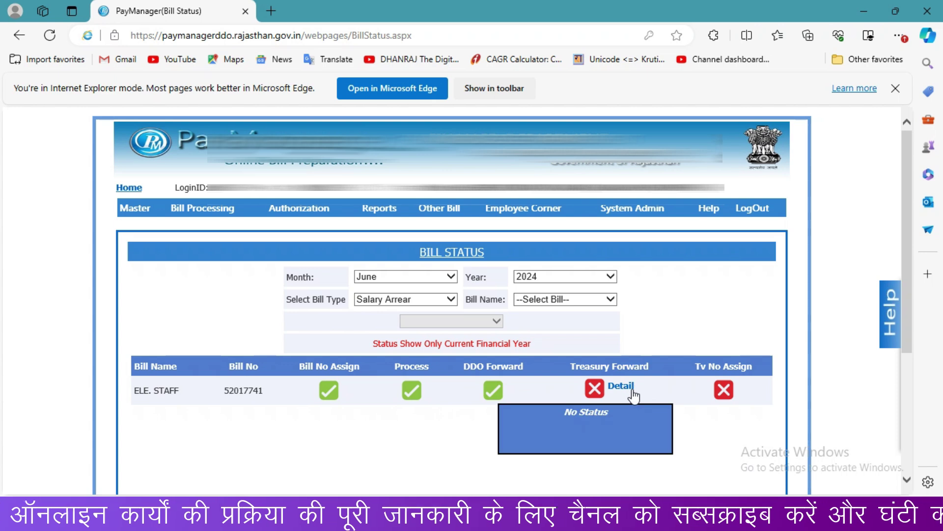
click(546, 303)
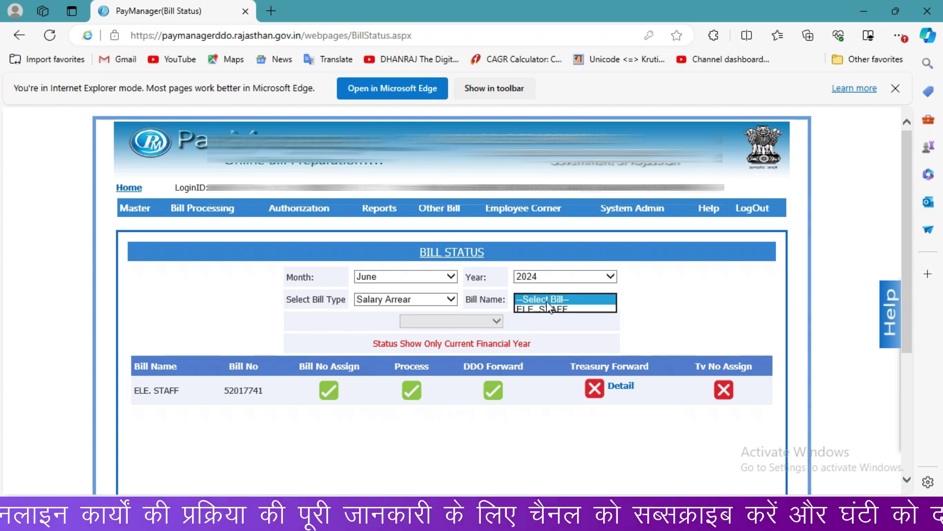
click(541, 328)
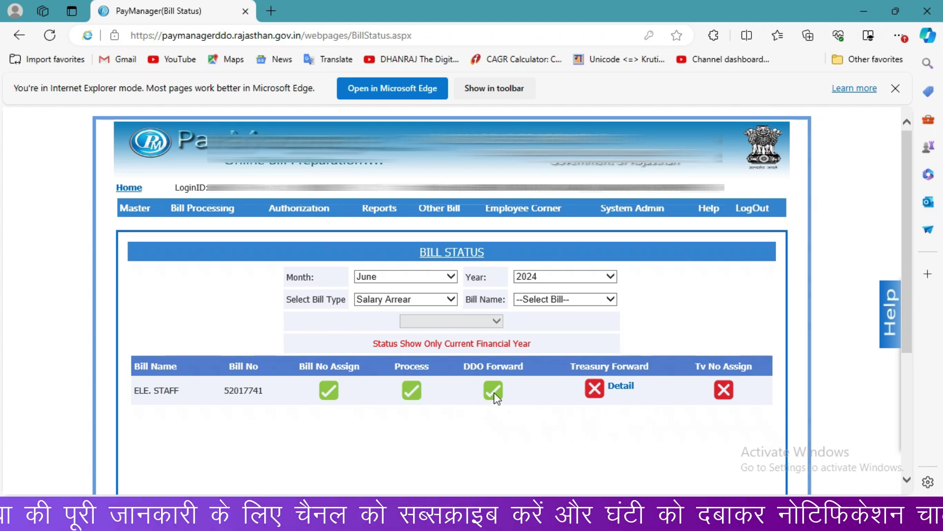
mouse_move(645, 389)
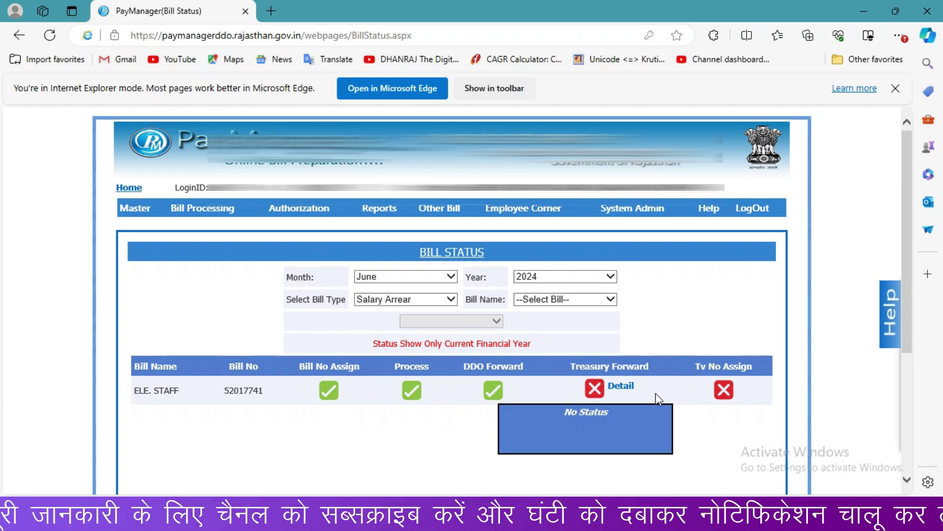
click(633, 392)
click(632, 391)
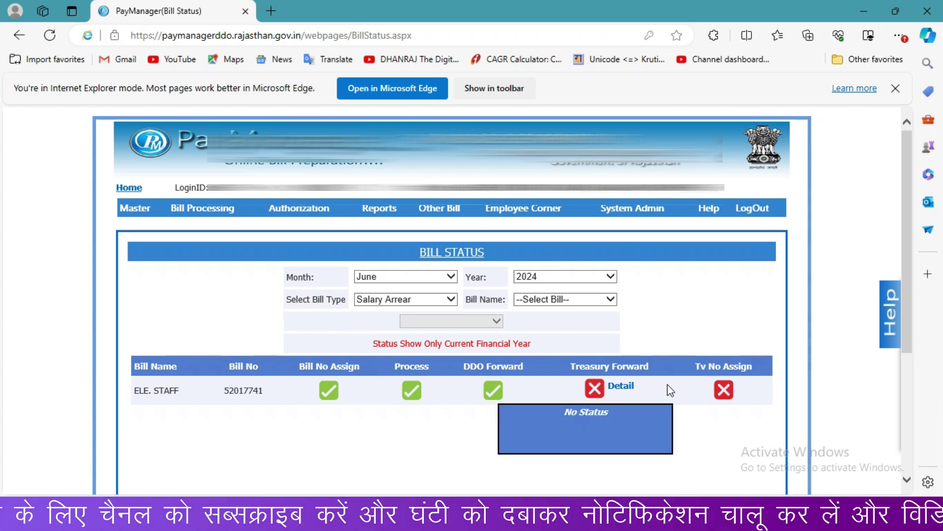
click(621, 393)
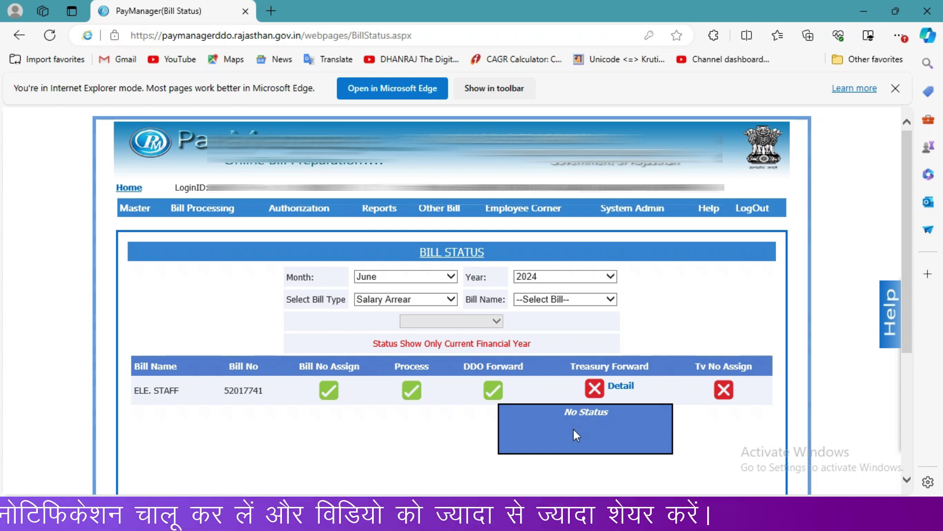
key(alt+Left)
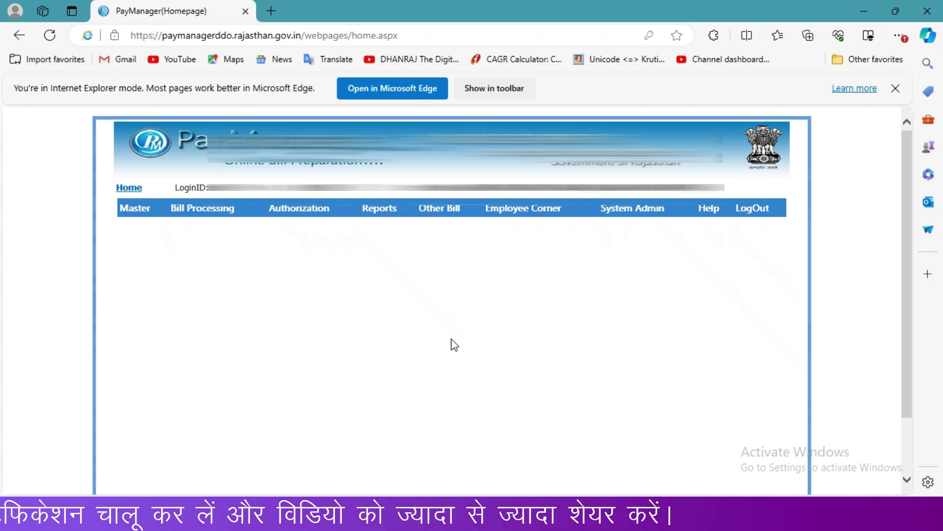